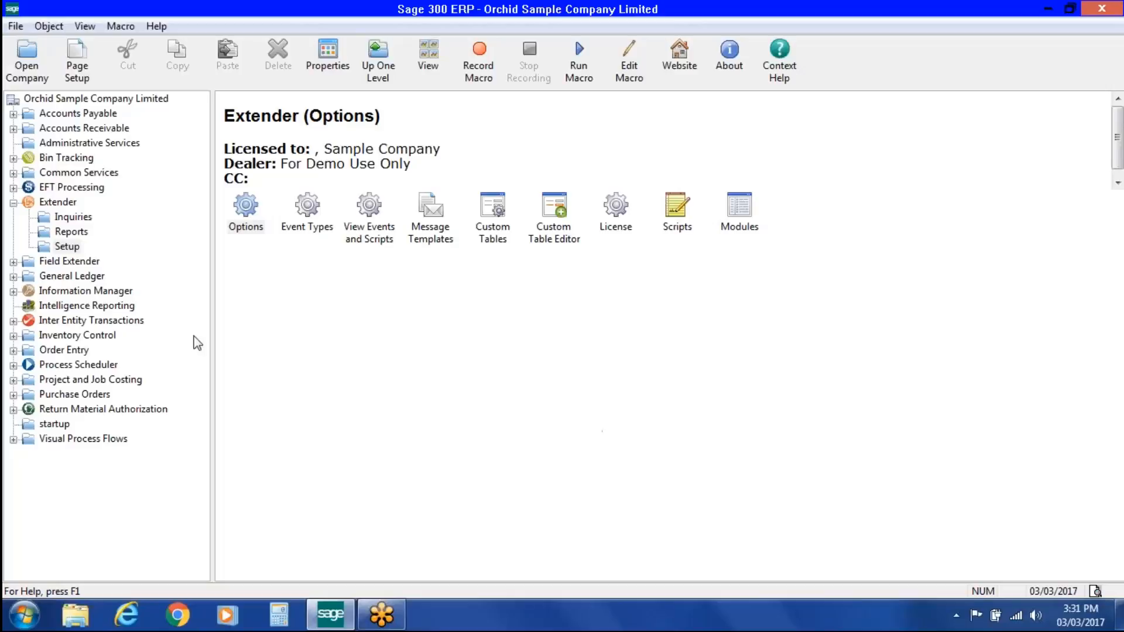
# Look through the Extender module's Inquiries, Reports and Setup folders.
pyautogui.click(84, 218)
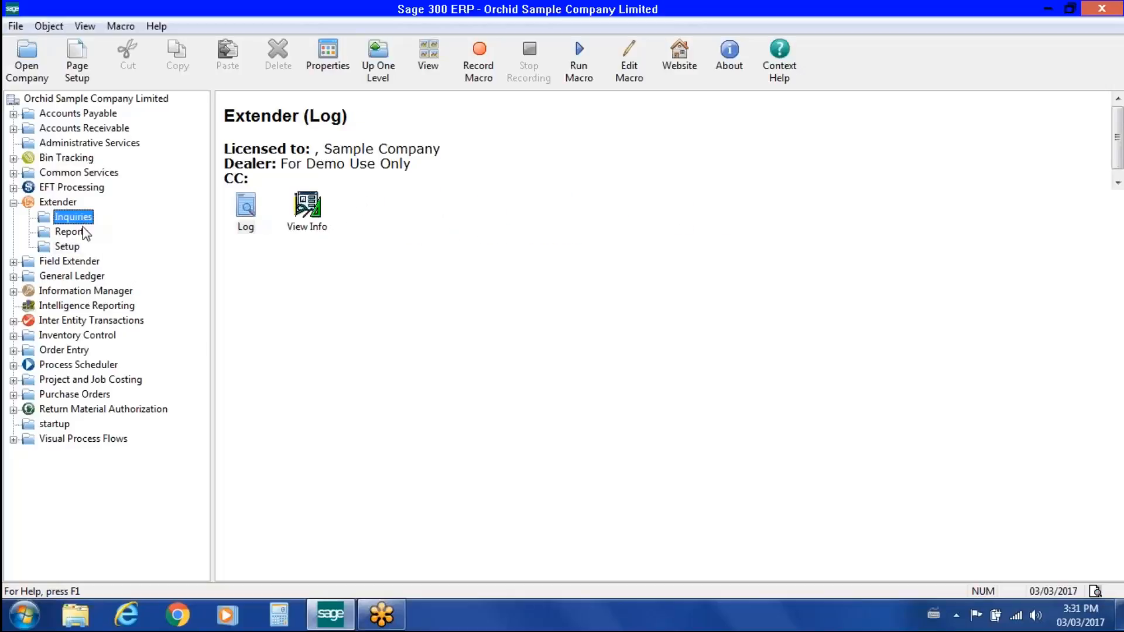
pyautogui.click(81, 232)
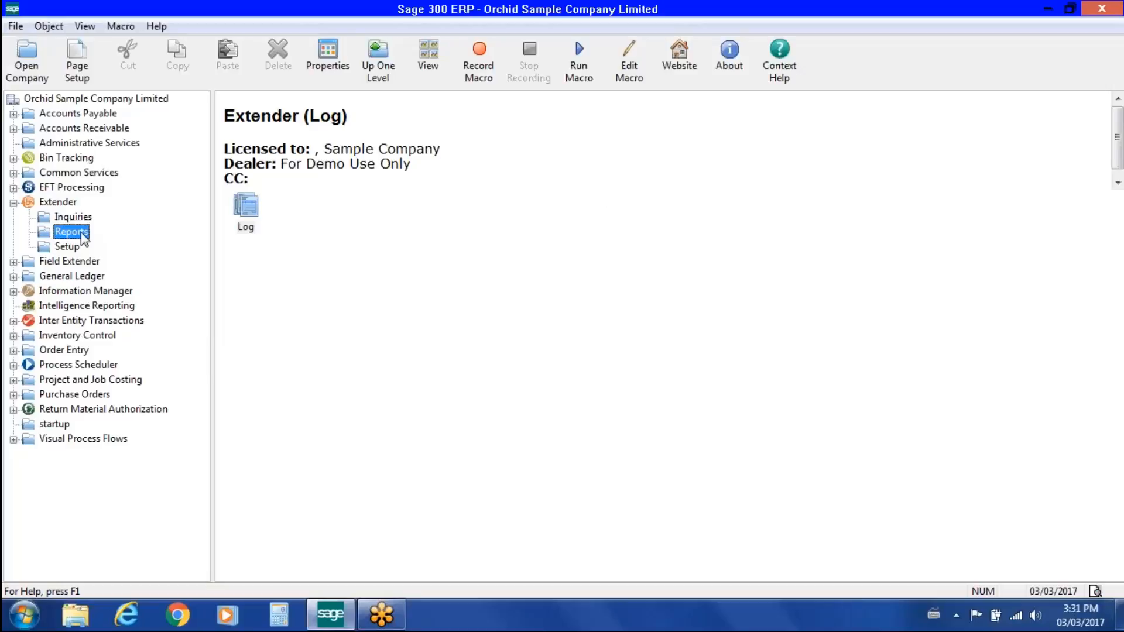
pyautogui.click(74, 249)
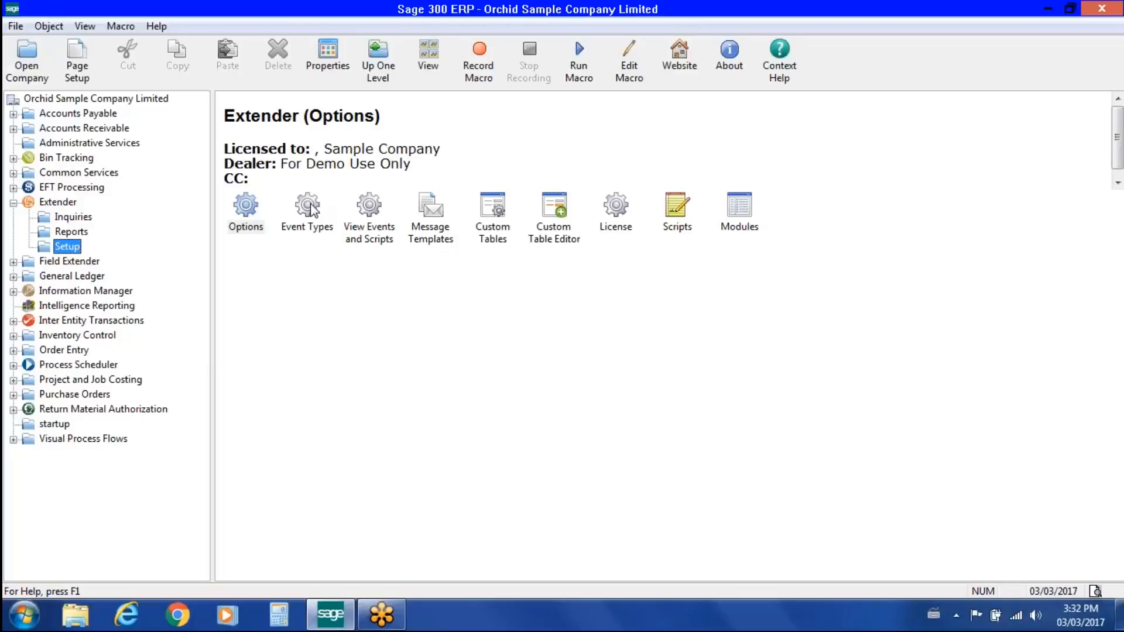
pyautogui.click(678, 207)
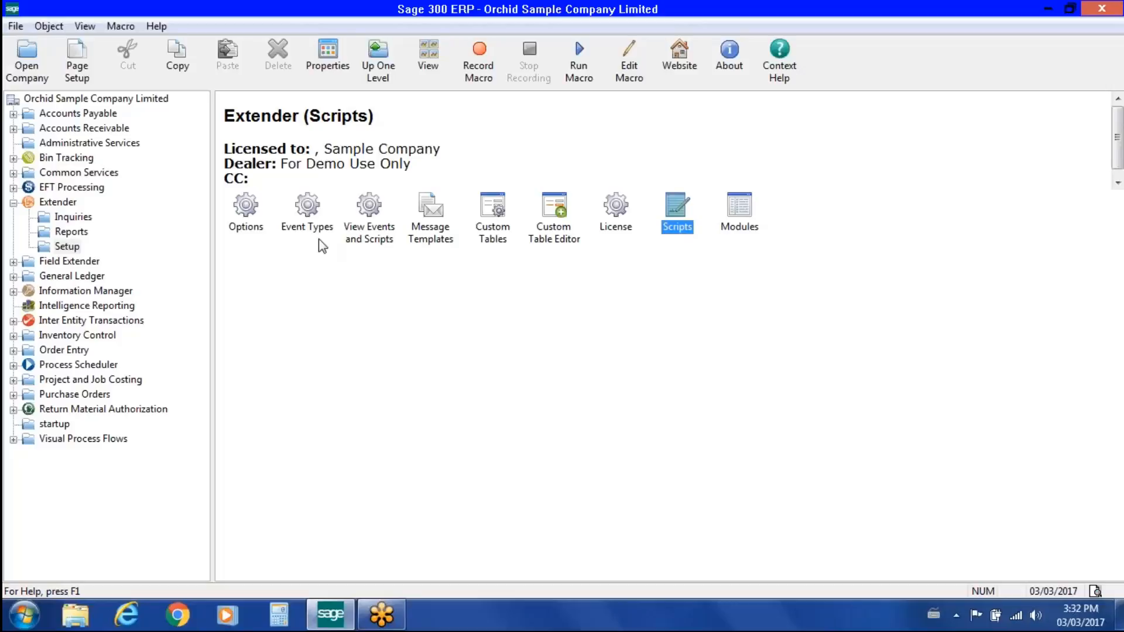
# Review the Extender Options, including the e-mail settings, and close the options window without changes.
pyautogui.doubleClick(246, 208)
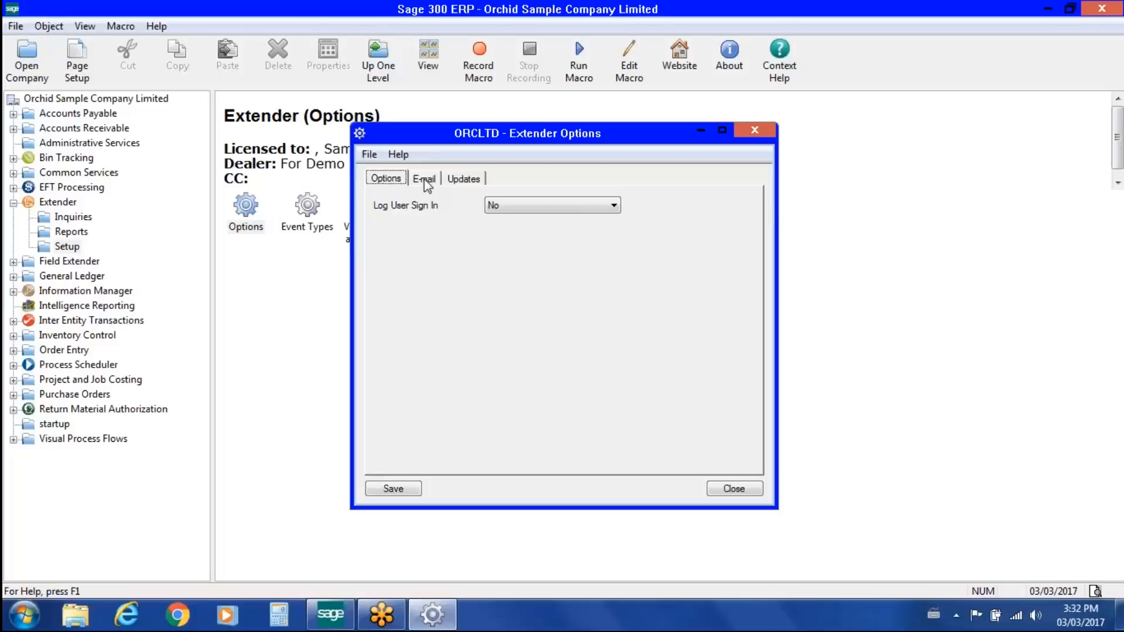
pyautogui.click(424, 182)
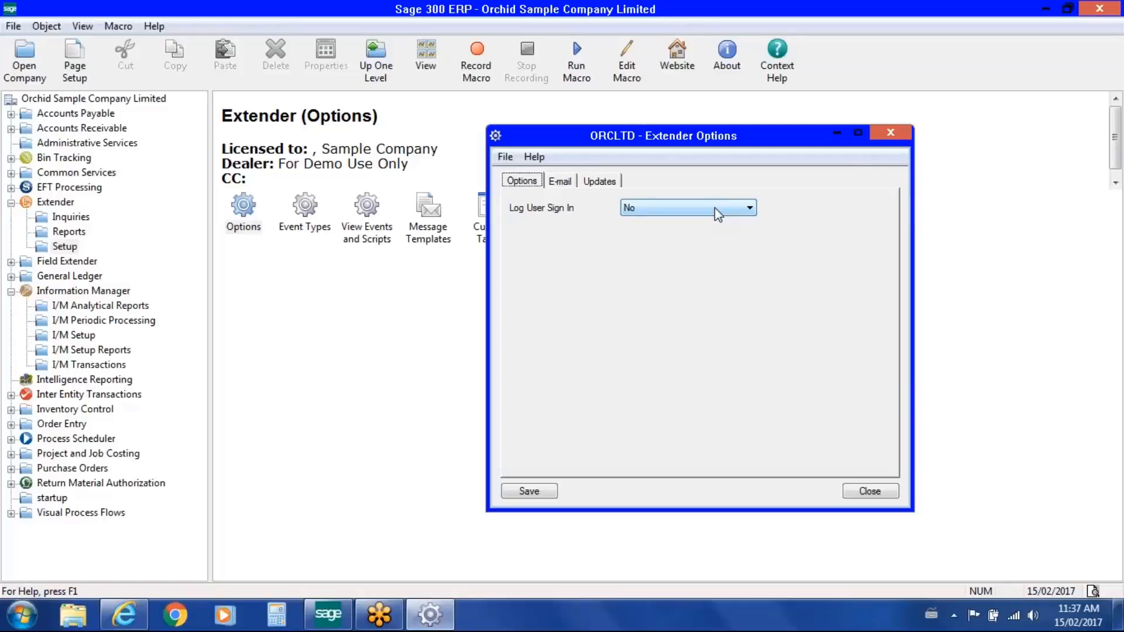
pyautogui.click(869, 491)
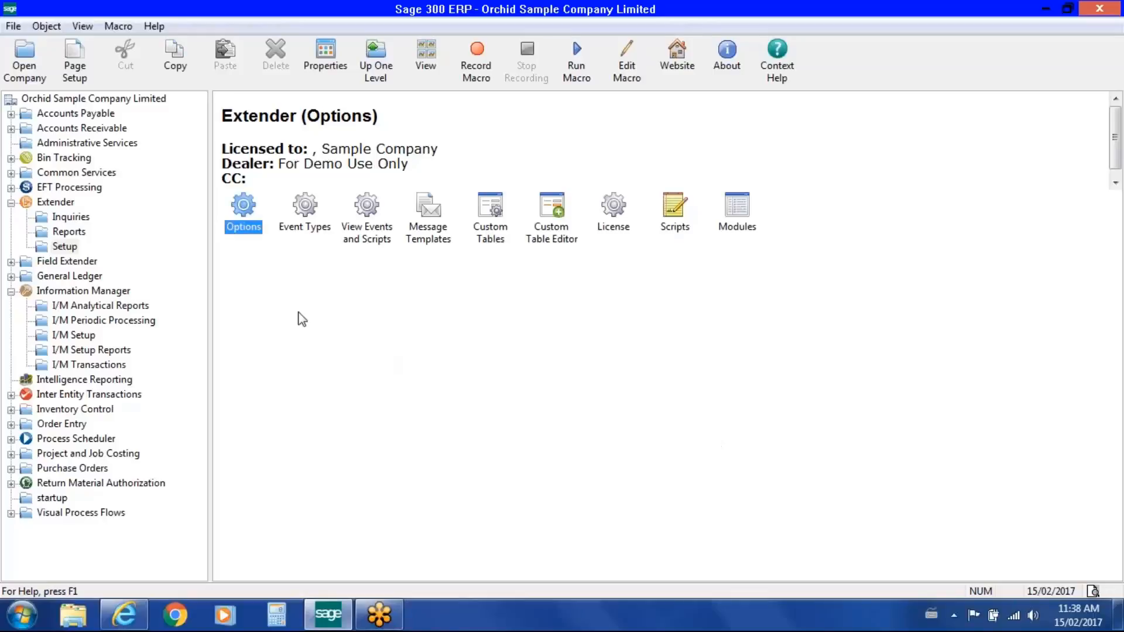
# Open the Extender Event Types setup and examine the fields offered for the Run Program action.
pyautogui.doubleClick(305, 207)
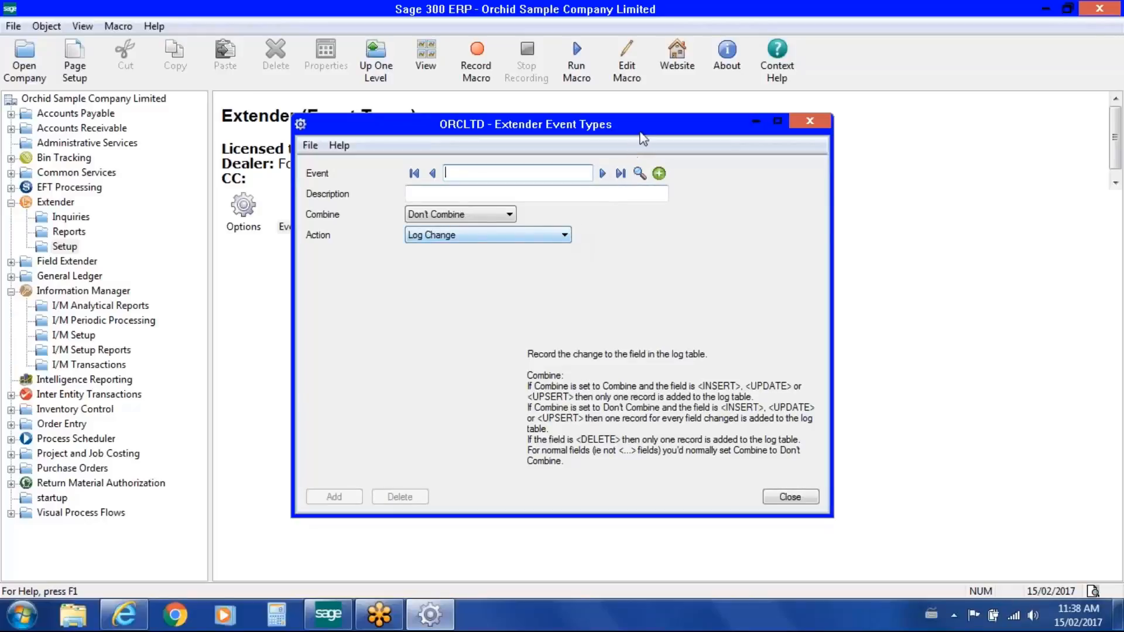
pyautogui.moveTo(645, 131); pyautogui.dragTo(608, 267)
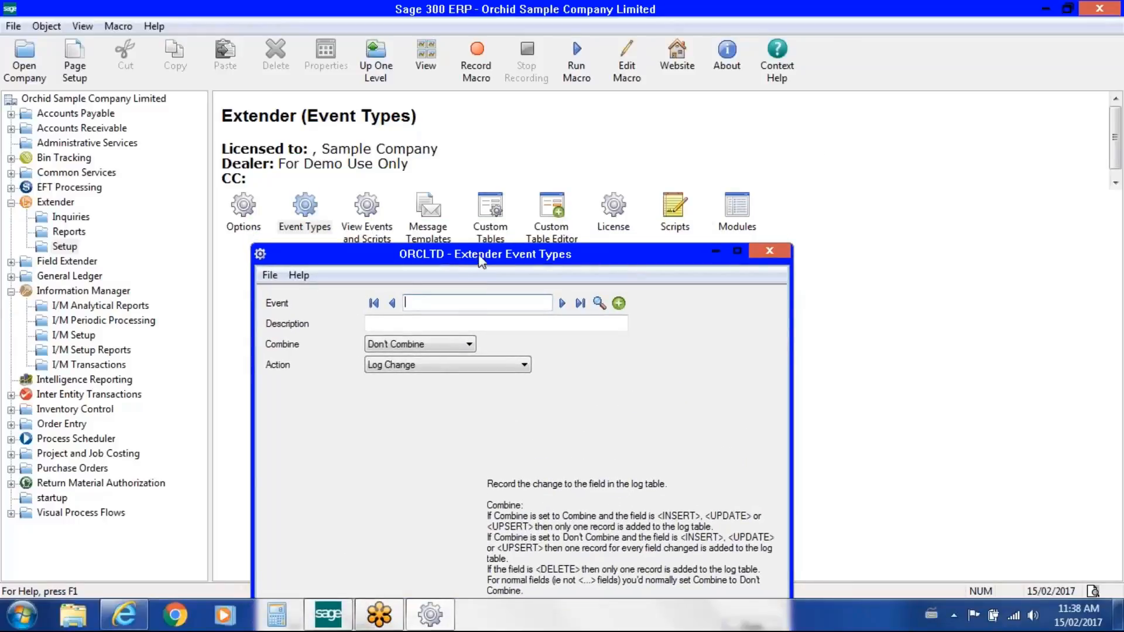
pyautogui.moveTo(485, 254); pyautogui.dragTo(554, 133)
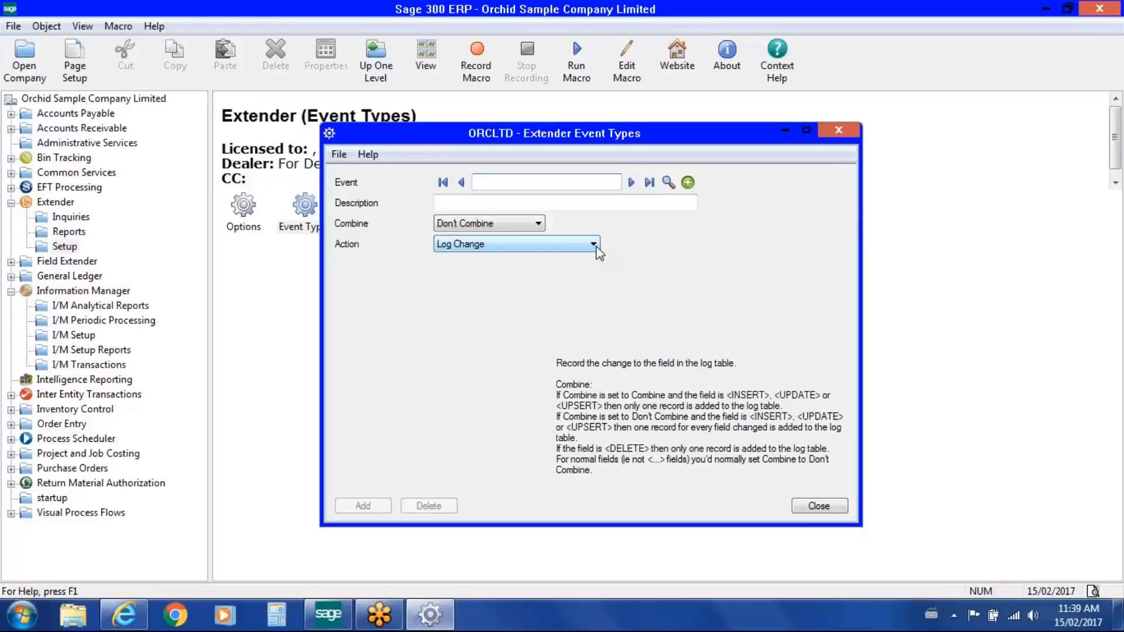
pyautogui.click(595, 245)
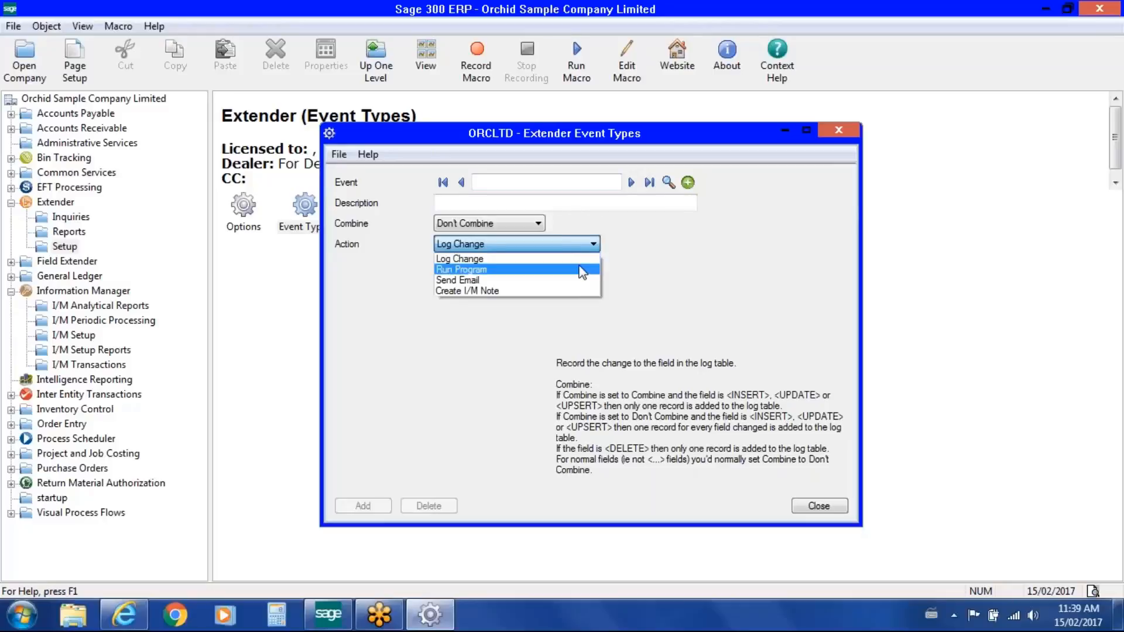
pyautogui.click(583, 271)
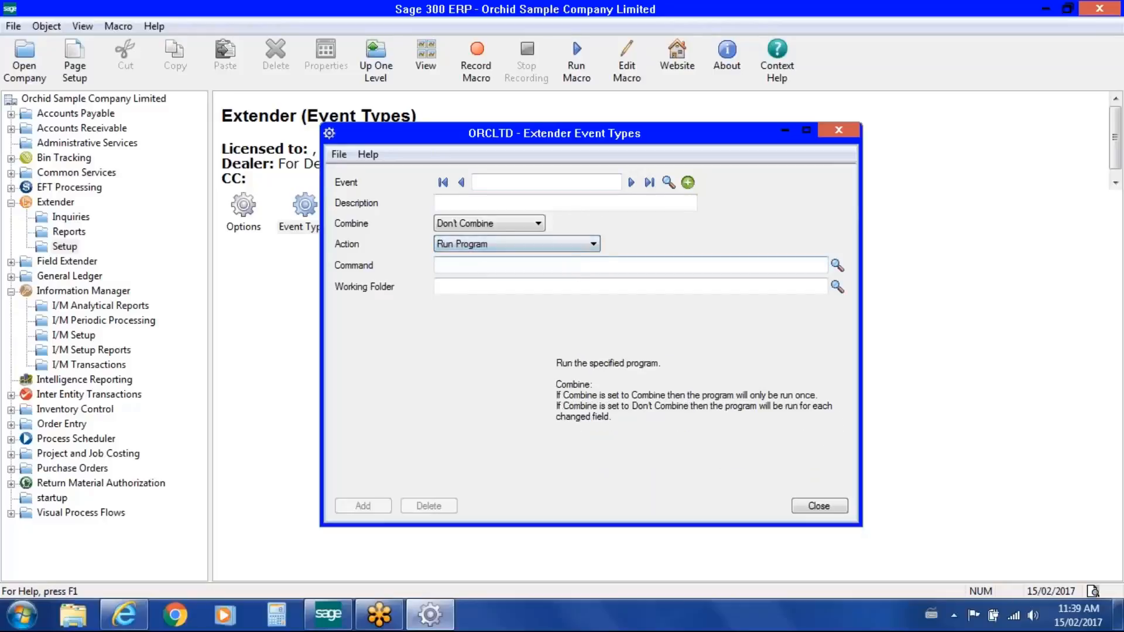
pyautogui.click(502, 266)
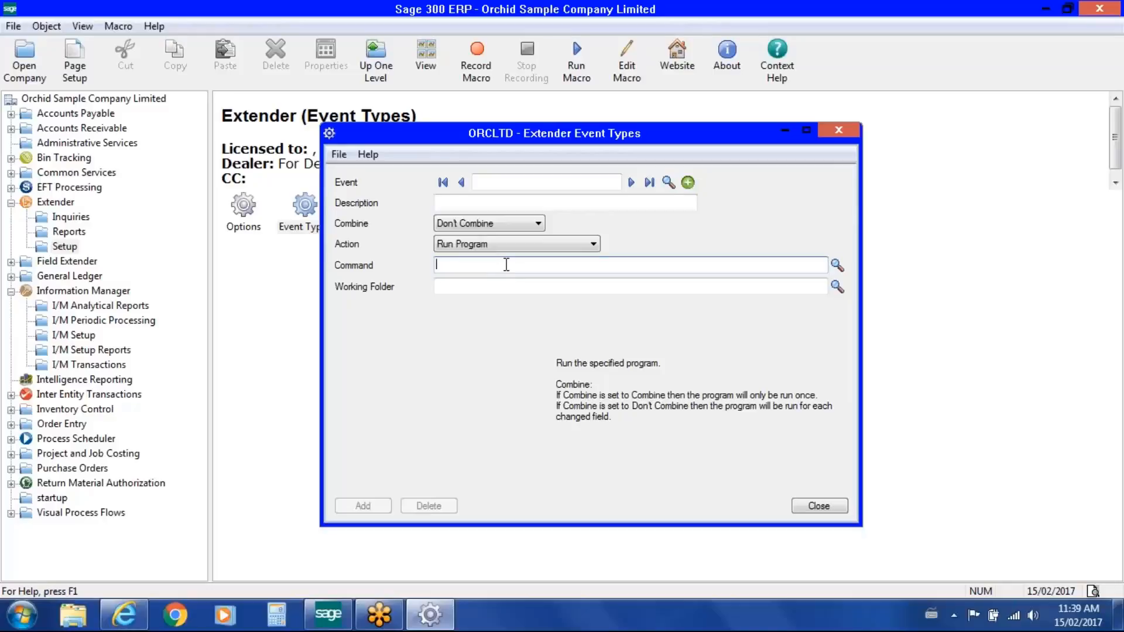
# Examine the event type fields offered for the Send Email and Create I/M Note actions.
pyautogui.click(594, 243)
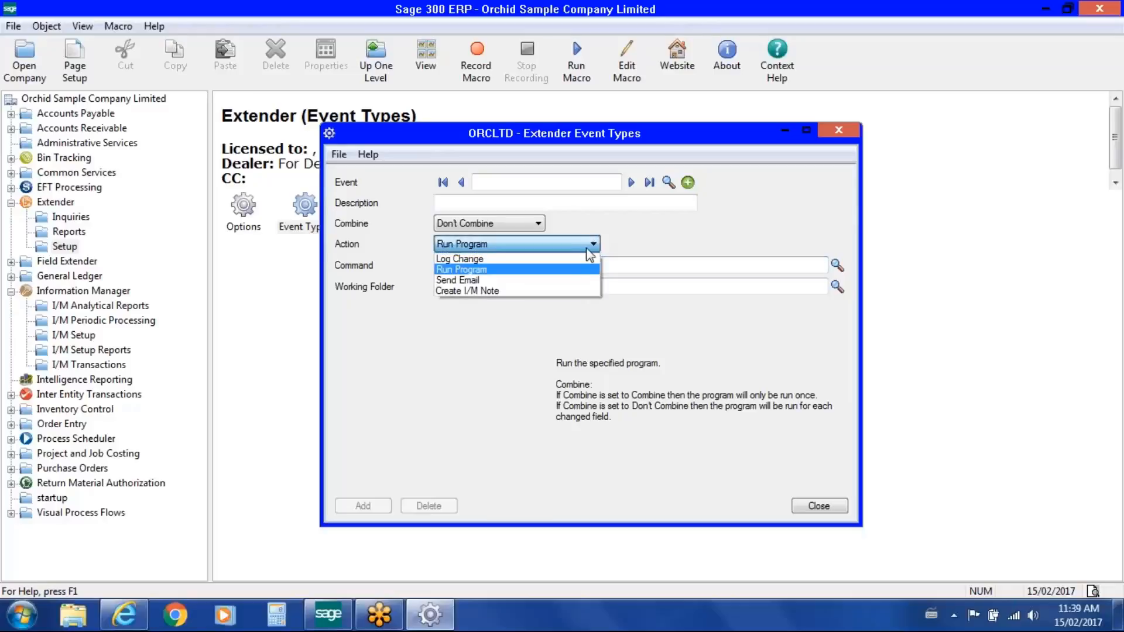
pyautogui.click(575, 279)
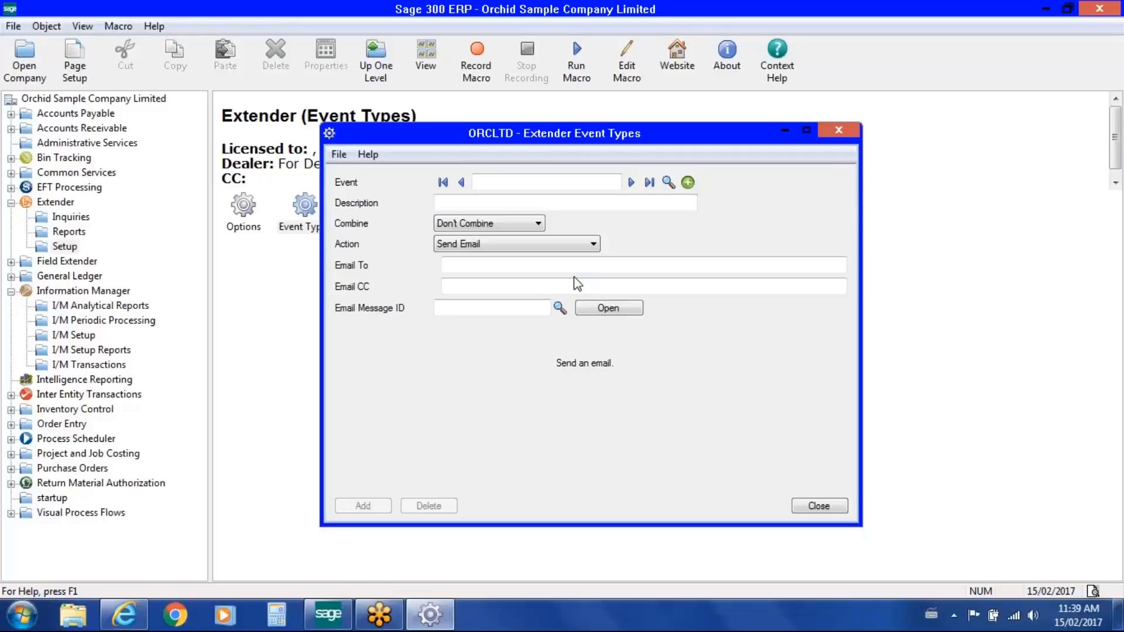
pyautogui.click(592, 244)
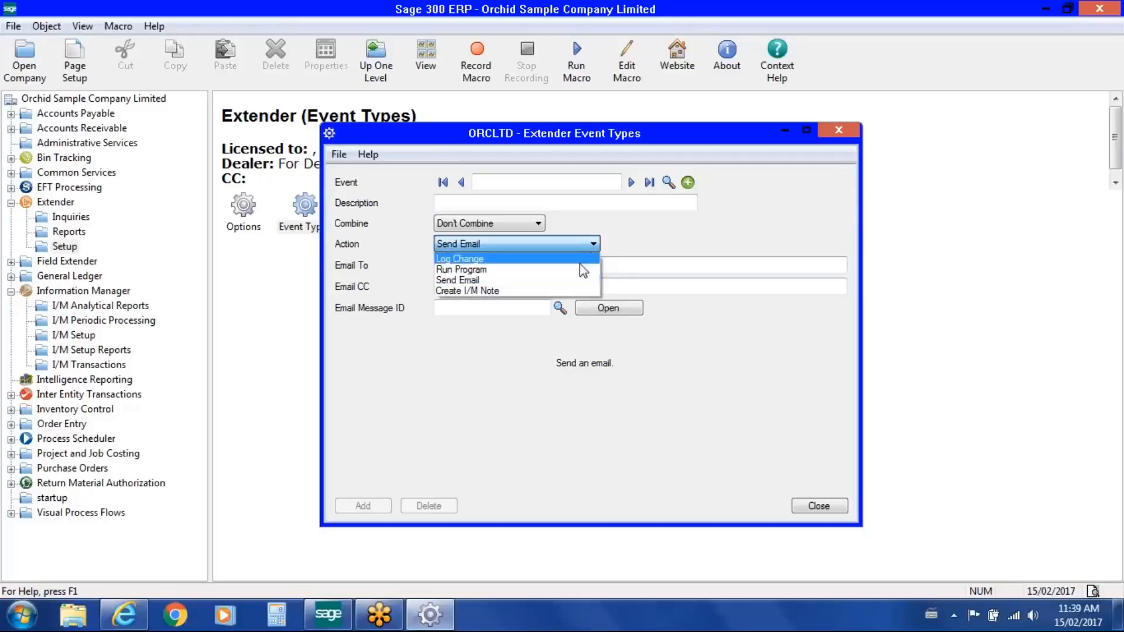
pyautogui.click(571, 291)
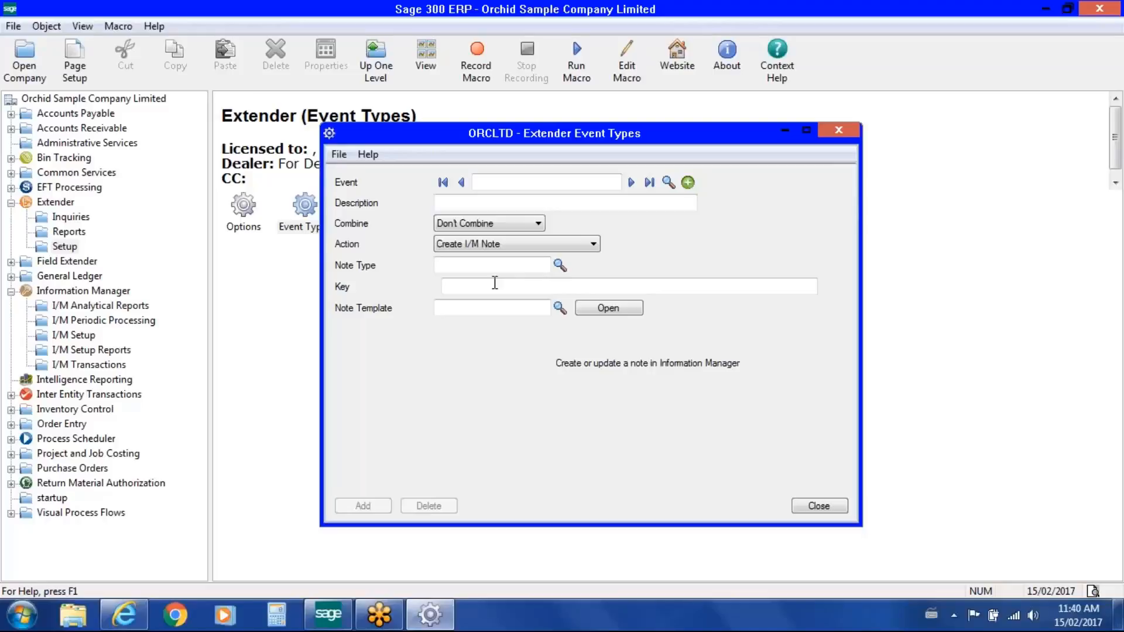
# Show the existing CREDITLIMIT event type and its description, and close the Event Types window.
pyautogui.click(631, 182)
pyautogui.moveTo(518, 203); pyautogui.dragTo(426, 204)
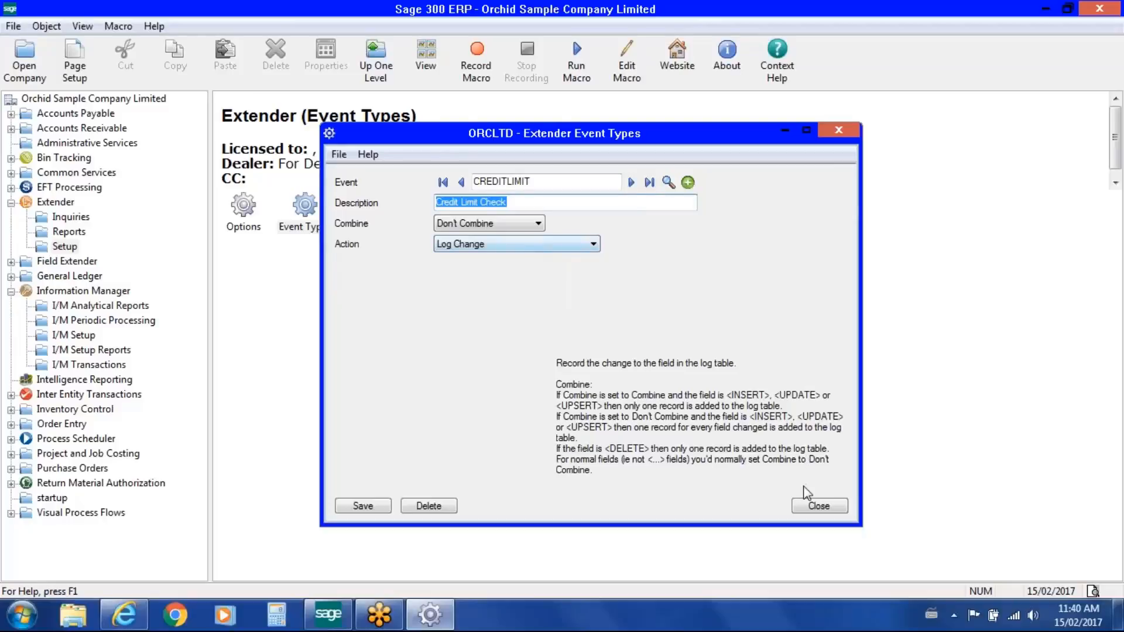
pyautogui.click(813, 505)
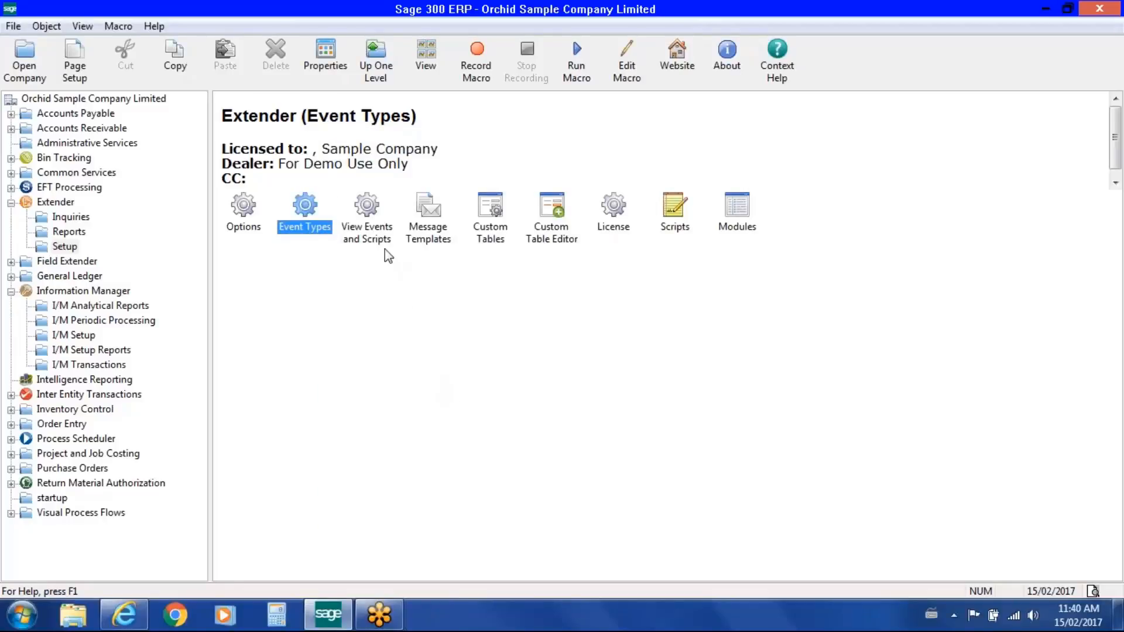
# Open View Events and Scripts and browse the views' attached scripts up to the Customers view AR0024.
pyautogui.doubleClick(374, 231)
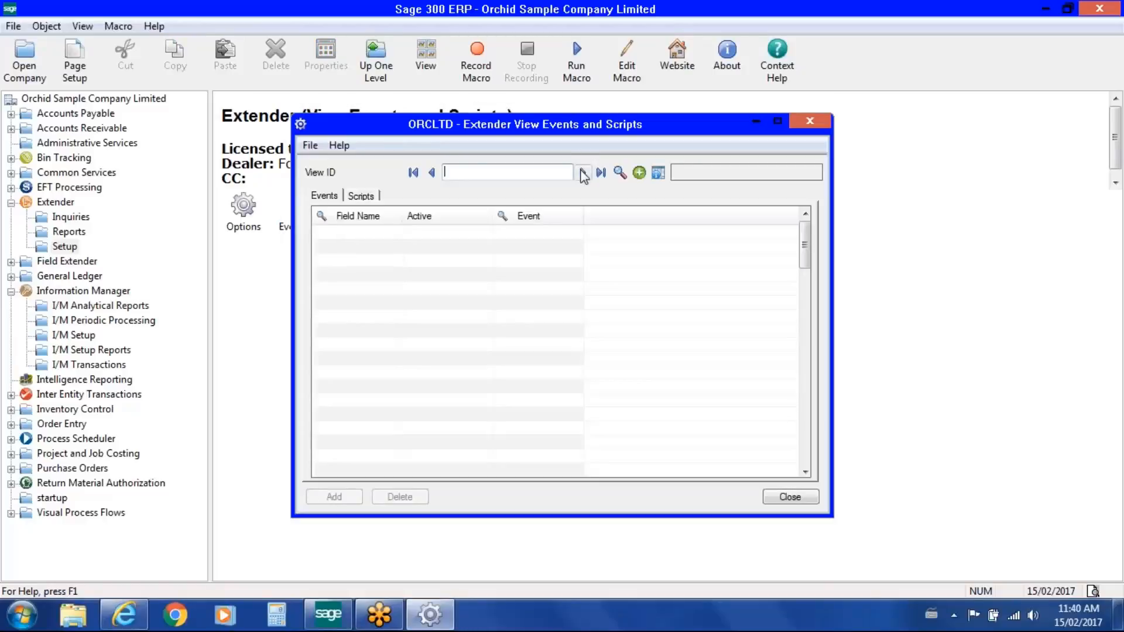
pyautogui.click(367, 196)
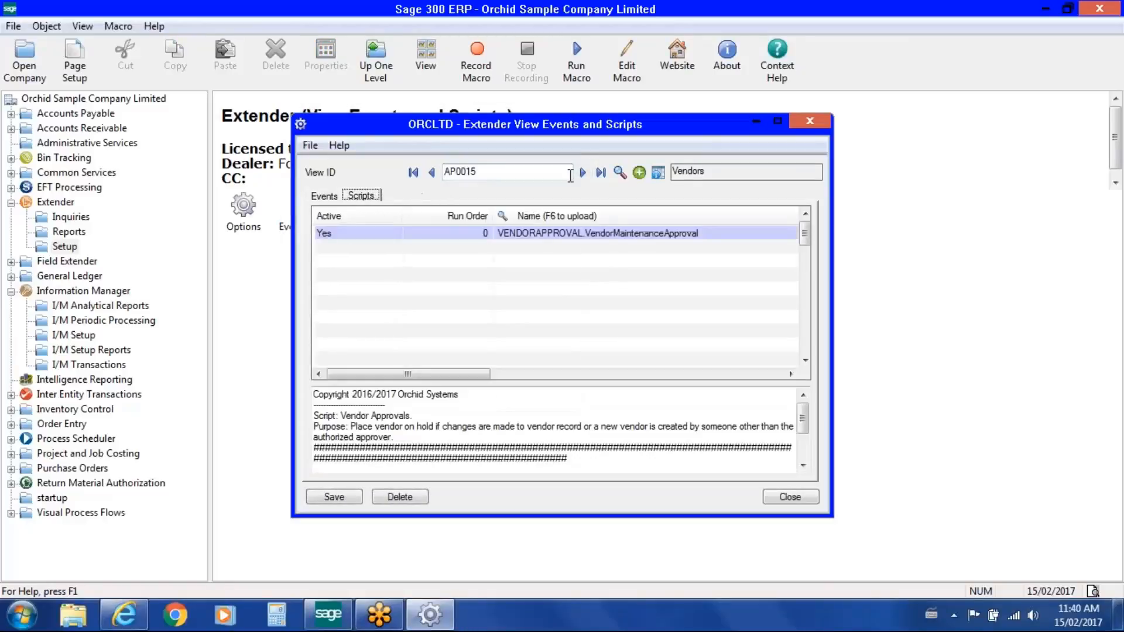
pyautogui.click(580, 172)
pyautogui.click(581, 172)
pyautogui.click(581, 172)
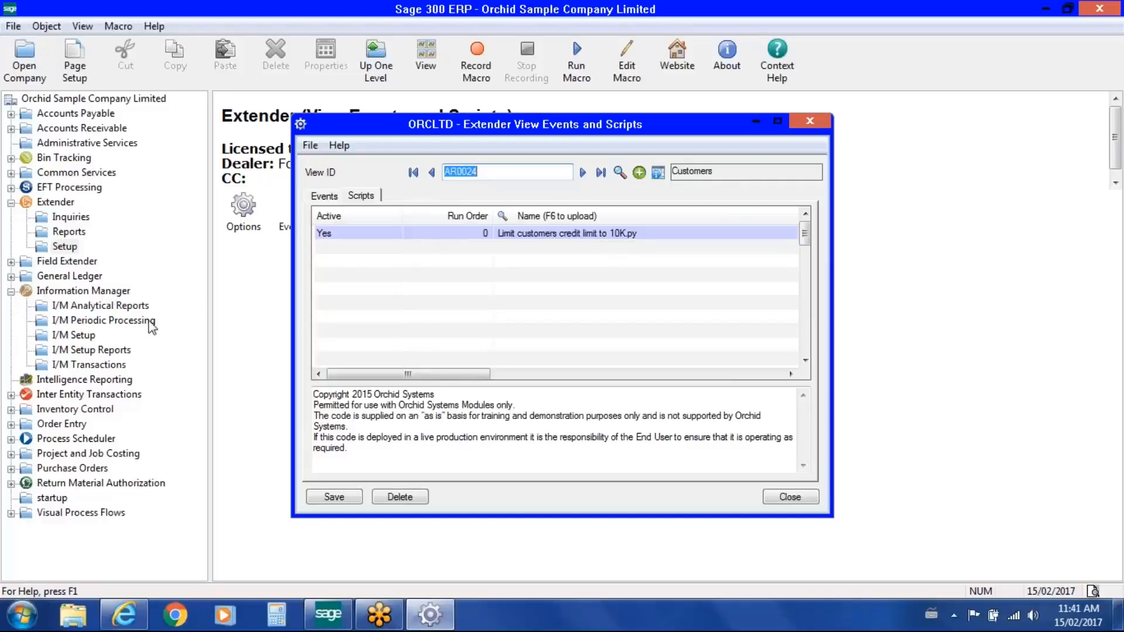
# Start the Information Manager tray icon.
pyautogui.click(95, 292)
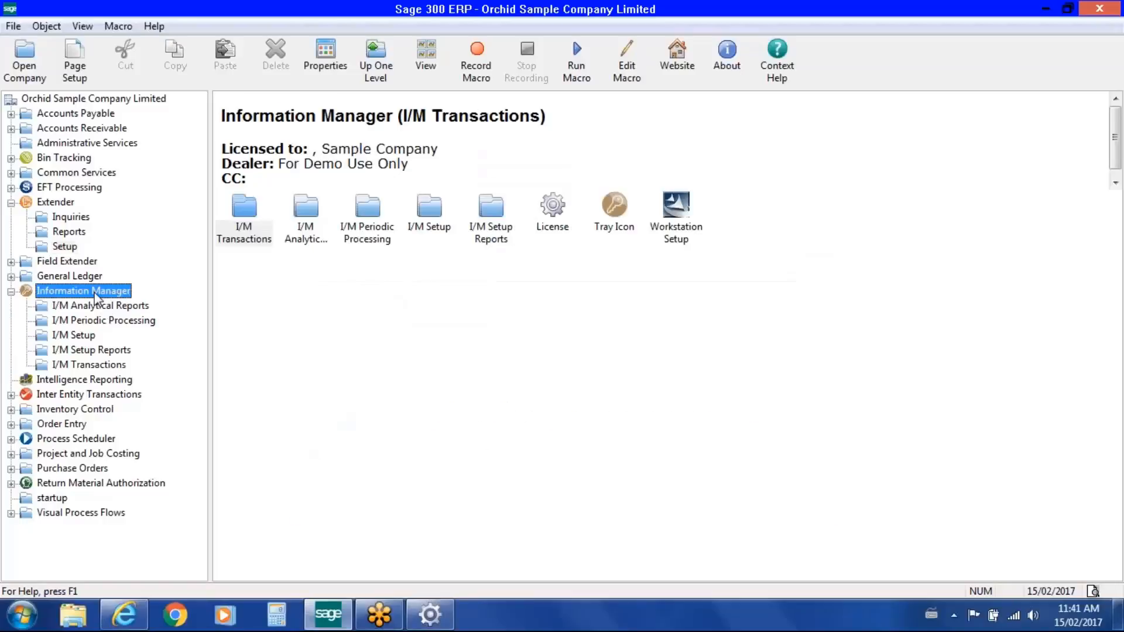
pyautogui.doubleClick(621, 218)
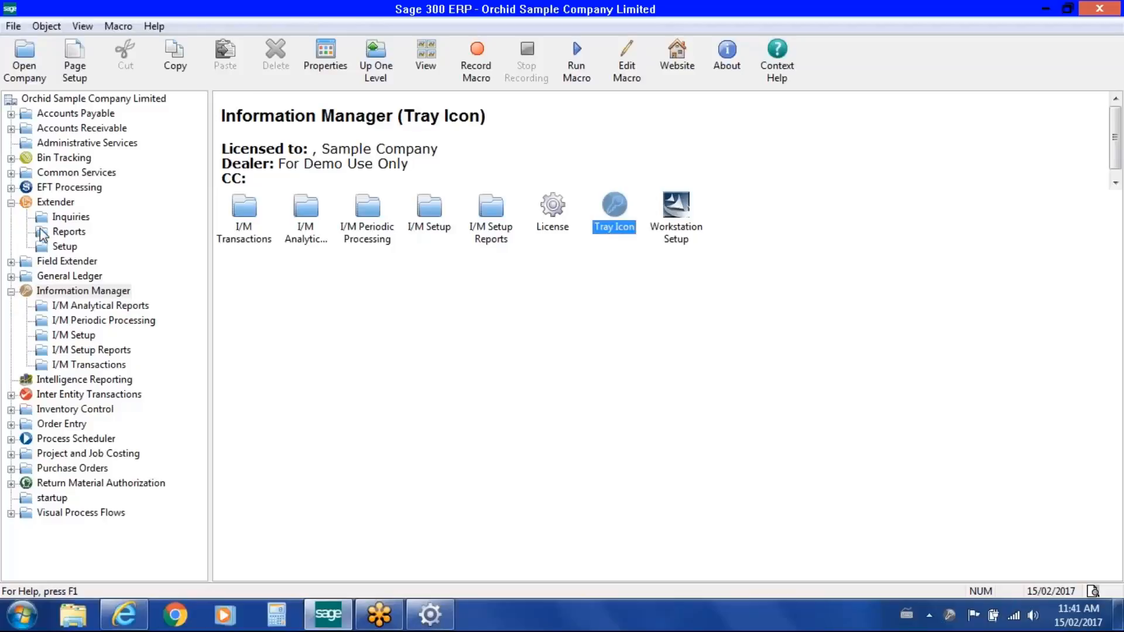
# Open the Accounts Receivable customer record for Bargain Mart - San Diego and read its attached credit limit note.
pyautogui.click(11, 128)
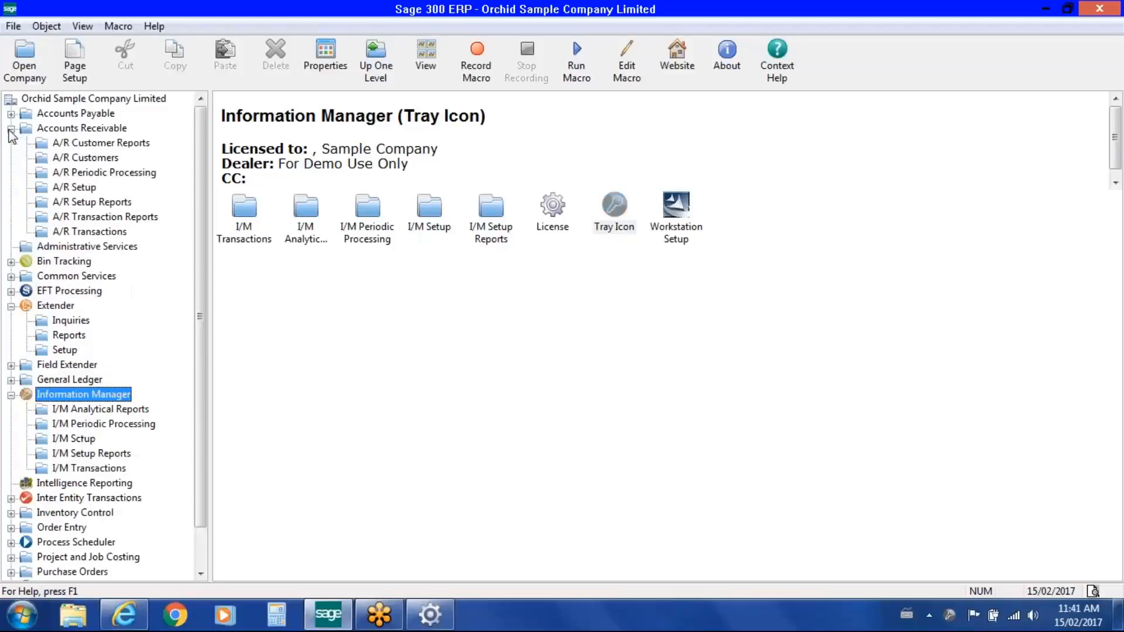
pyautogui.click(88, 157)
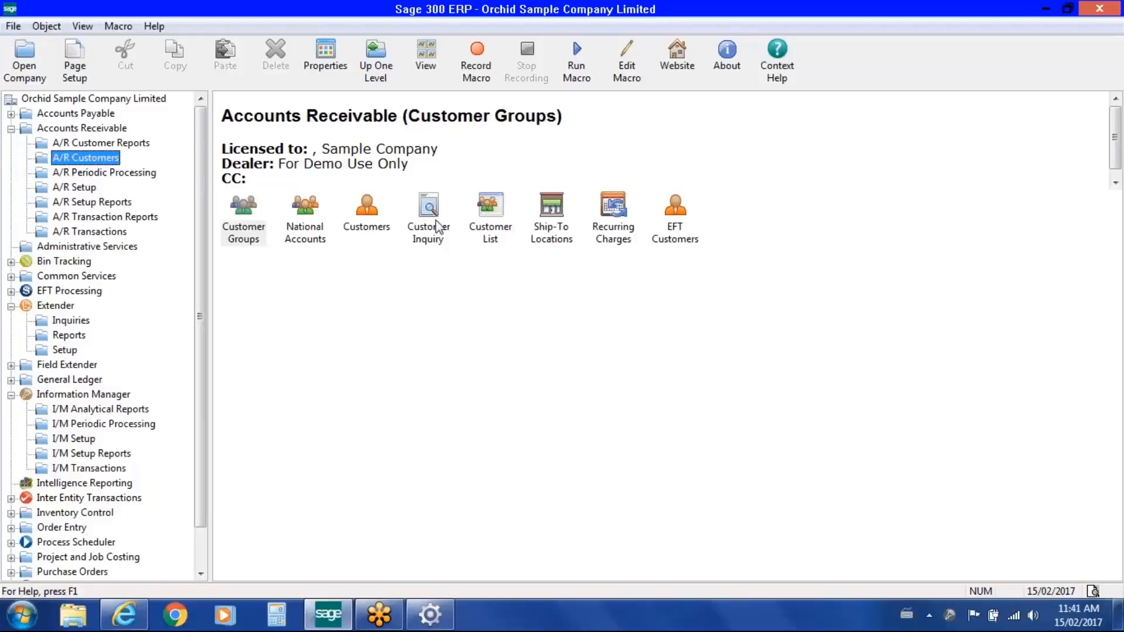
pyautogui.click(367, 213)
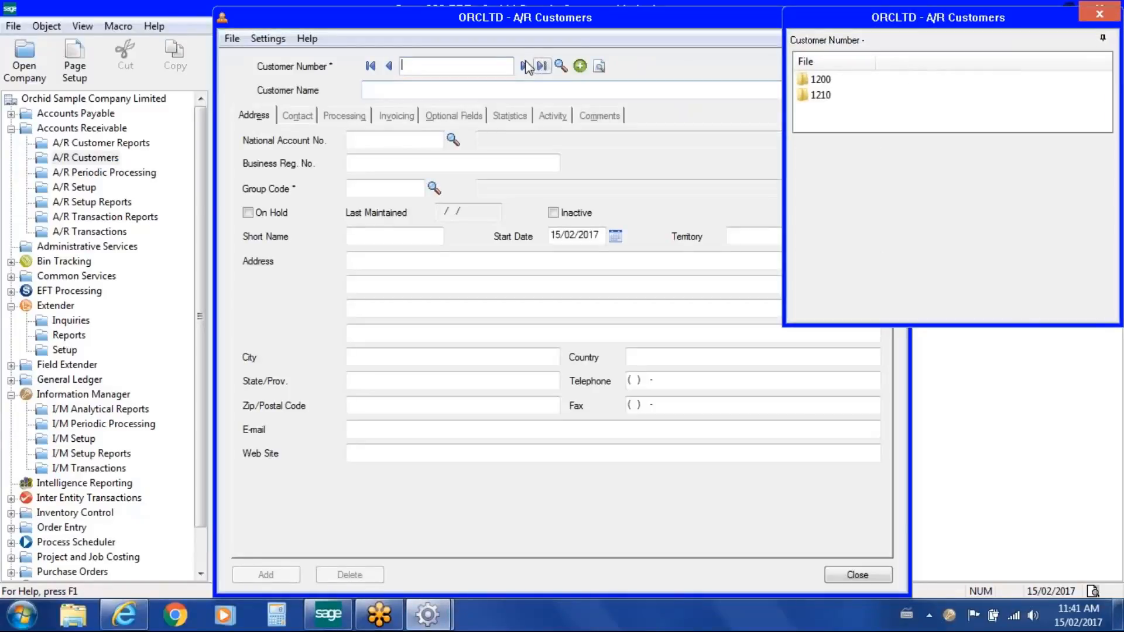
pyautogui.click(524, 66)
pyautogui.click(523, 66)
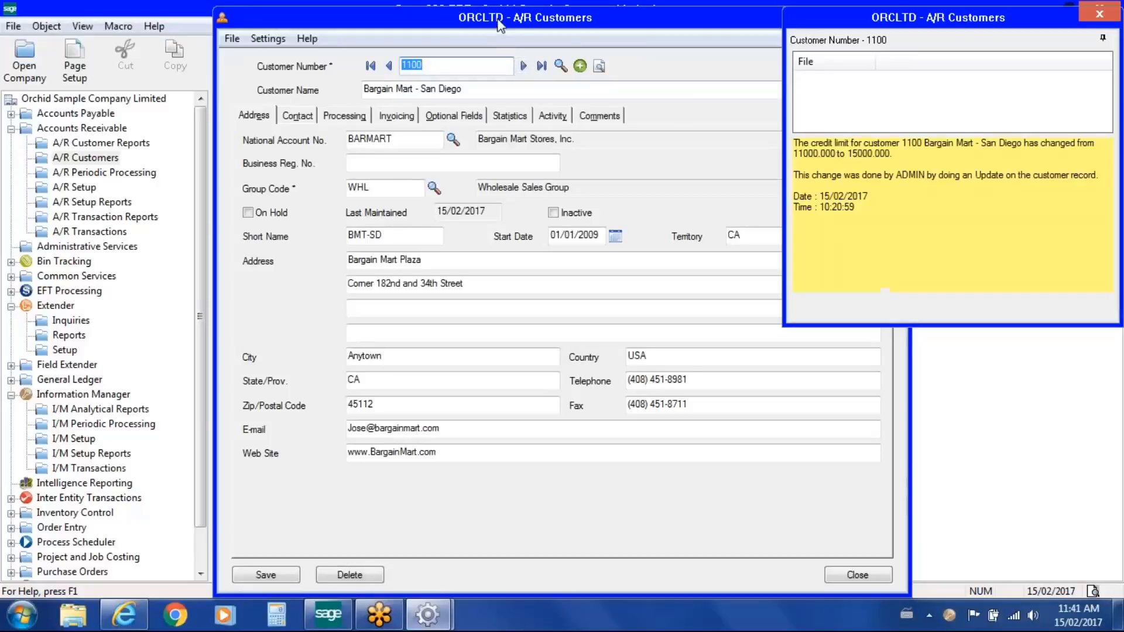
pyautogui.moveTo(491, 27); pyautogui.dragTo(357, 34)
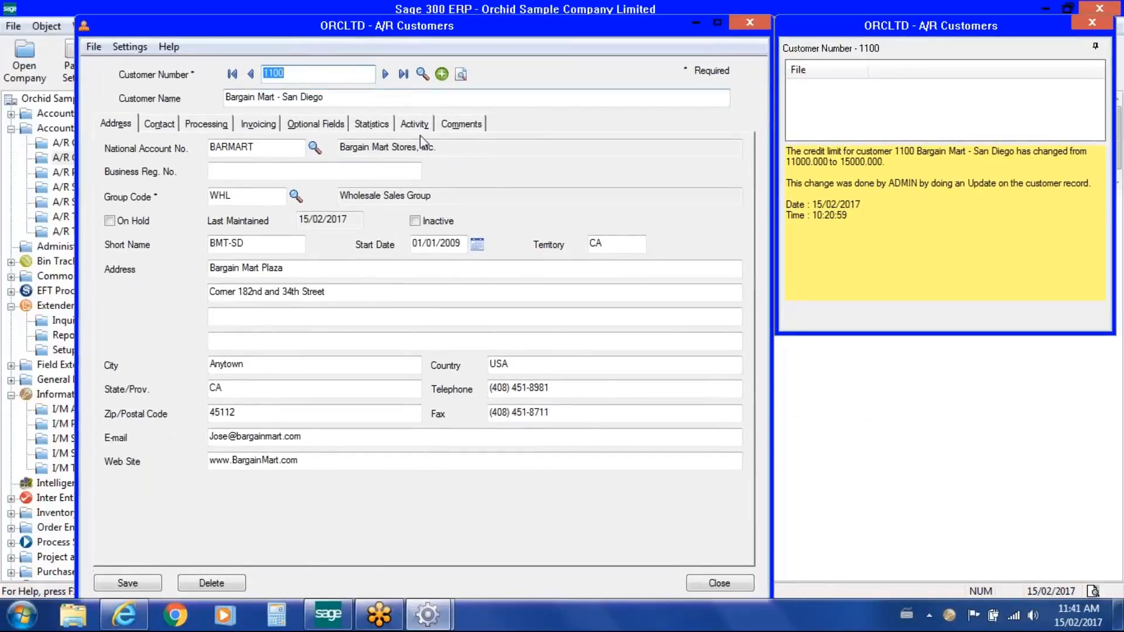
pyautogui.moveTo(815, 190)
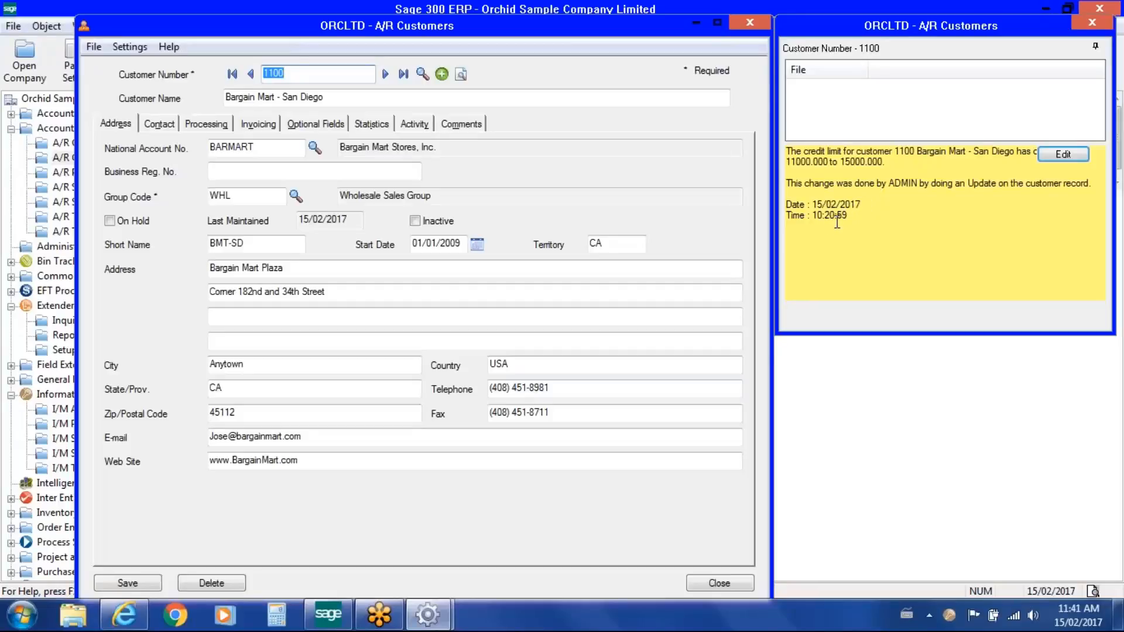
# Try to set the credit limit for Bargain Mart - San Diego to 25,000 in its processing details.
pyautogui.click(209, 124)
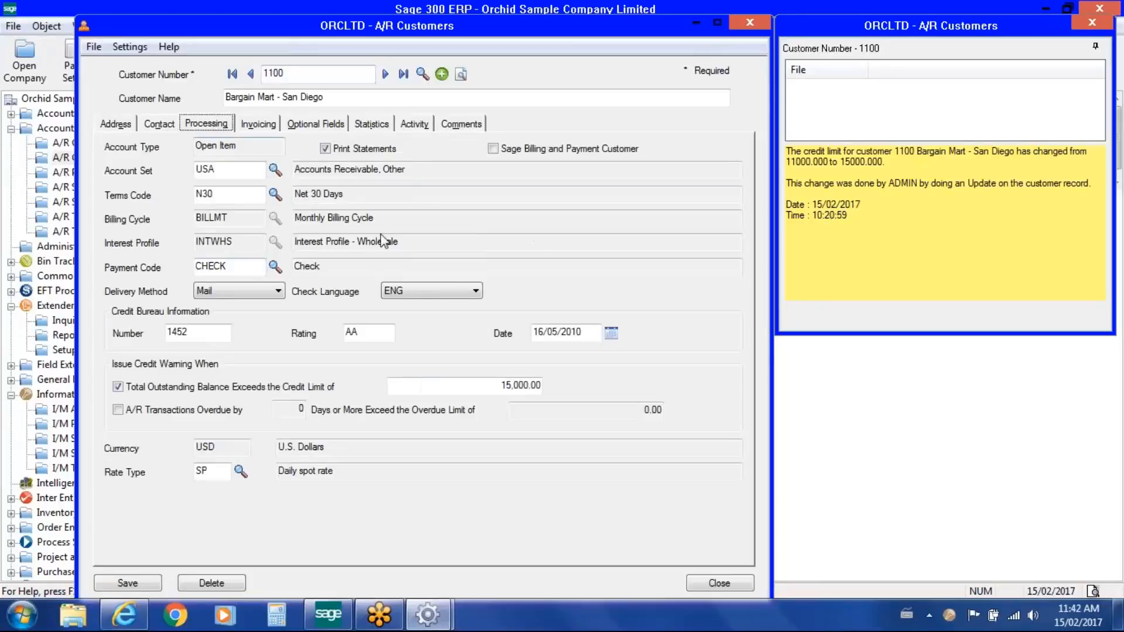
pyautogui.click(490, 385)
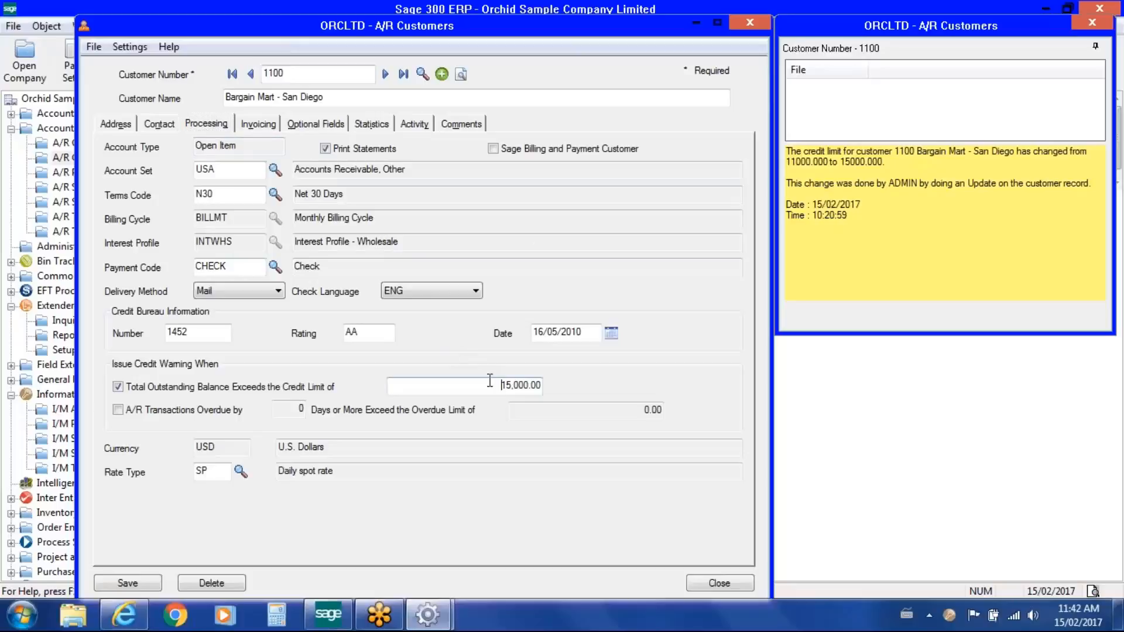
pyautogui.doubleClick(511, 386)
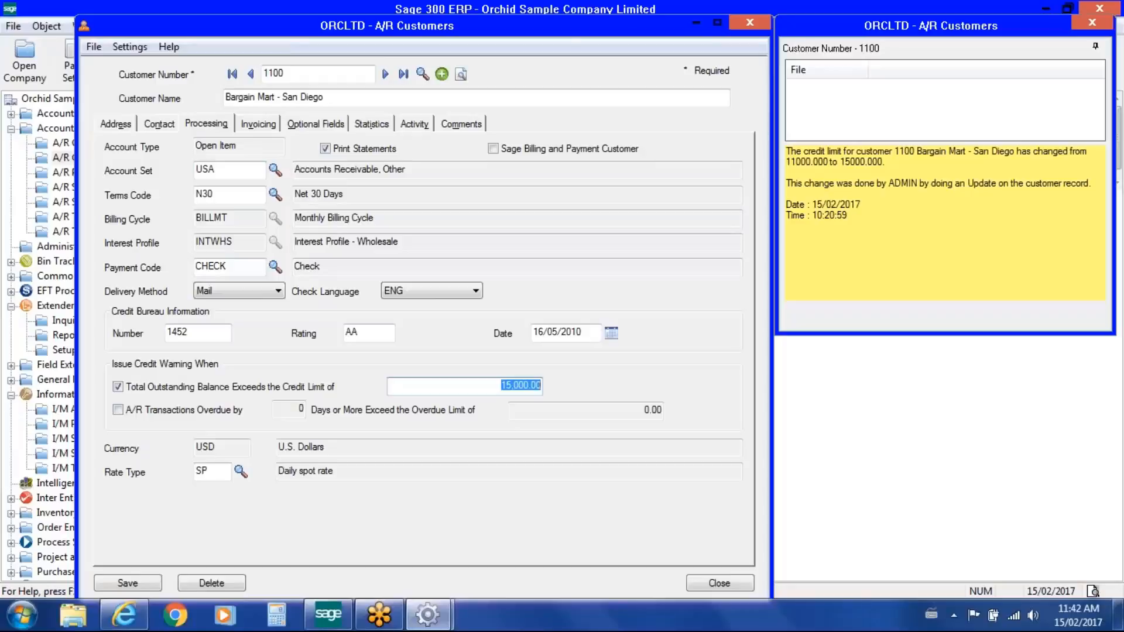
pyautogui.write('25000')
pyautogui.press('Tab')
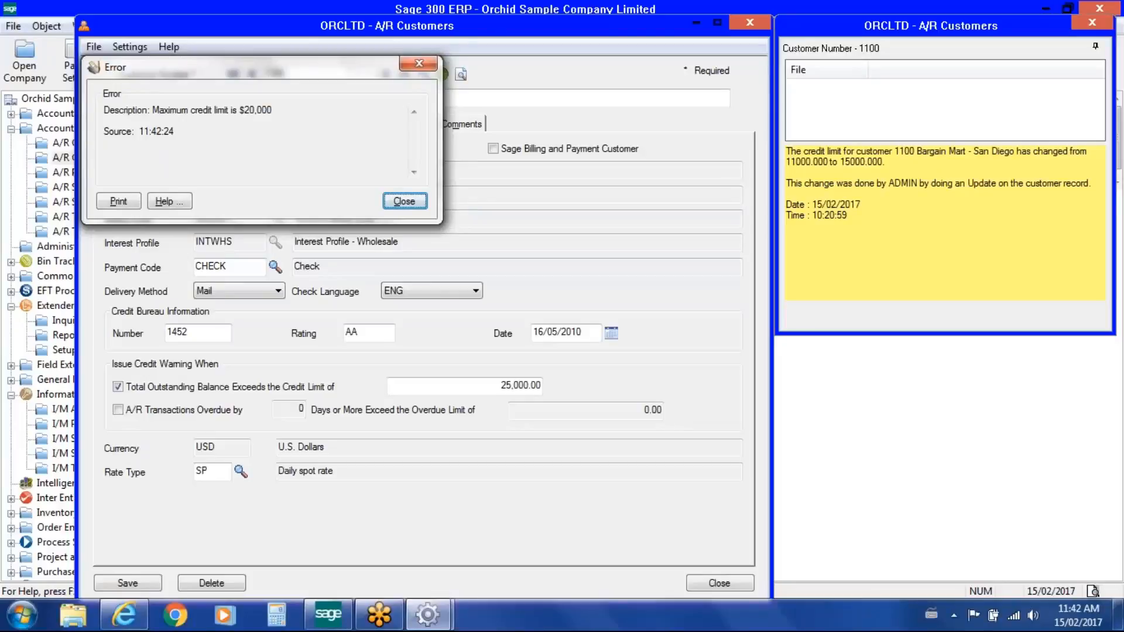
pyautogui.click(412, 202)
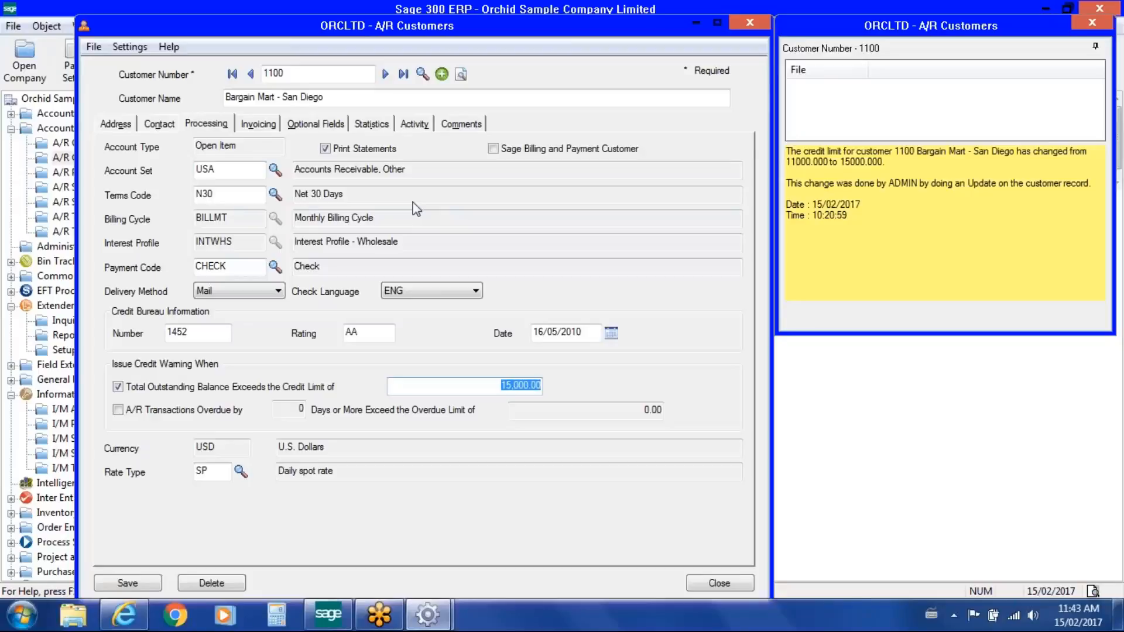
# Set the credit limit for Bargain Mart - San Diego to 18,000 and save the customer record.
pyautogui.write('18000')
pyautogui.press('Tab')
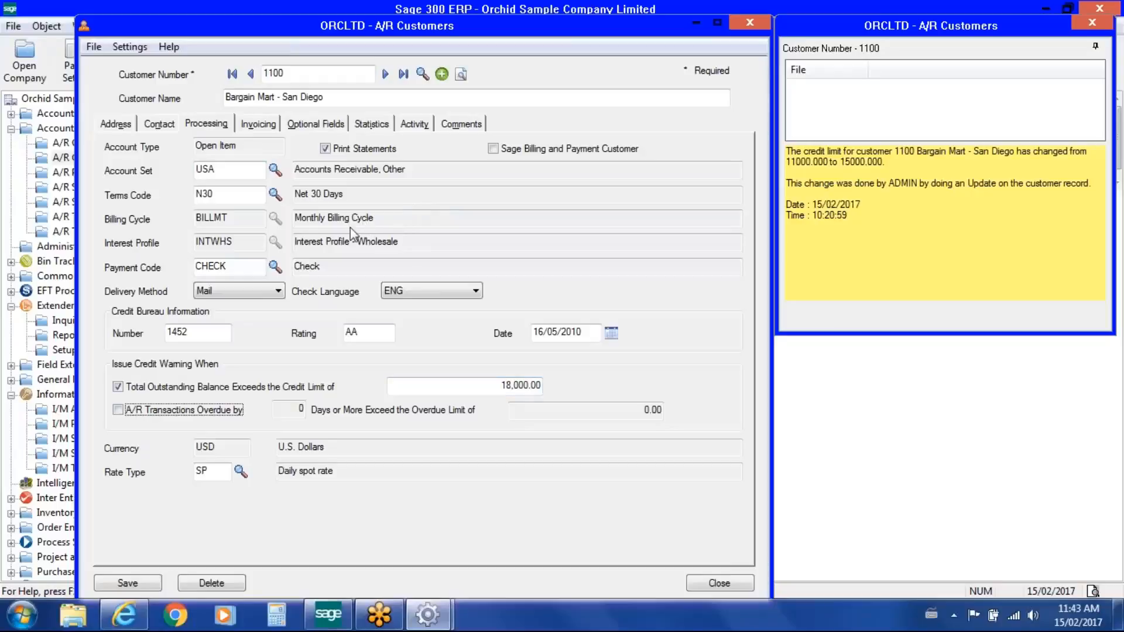
pyautogui.click(141, 581)
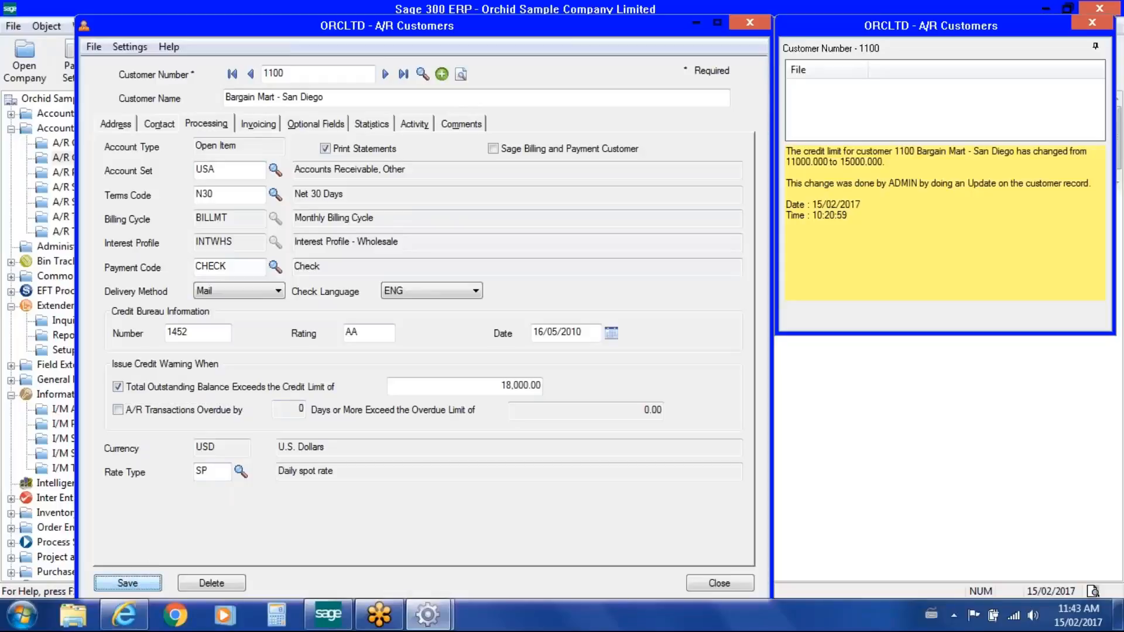
# Reload the Bargain Mart - San Diego record via the previous customer, read its refreshed credit limit note, and close the customer record.
pyautogui.moveTo(878, 222)
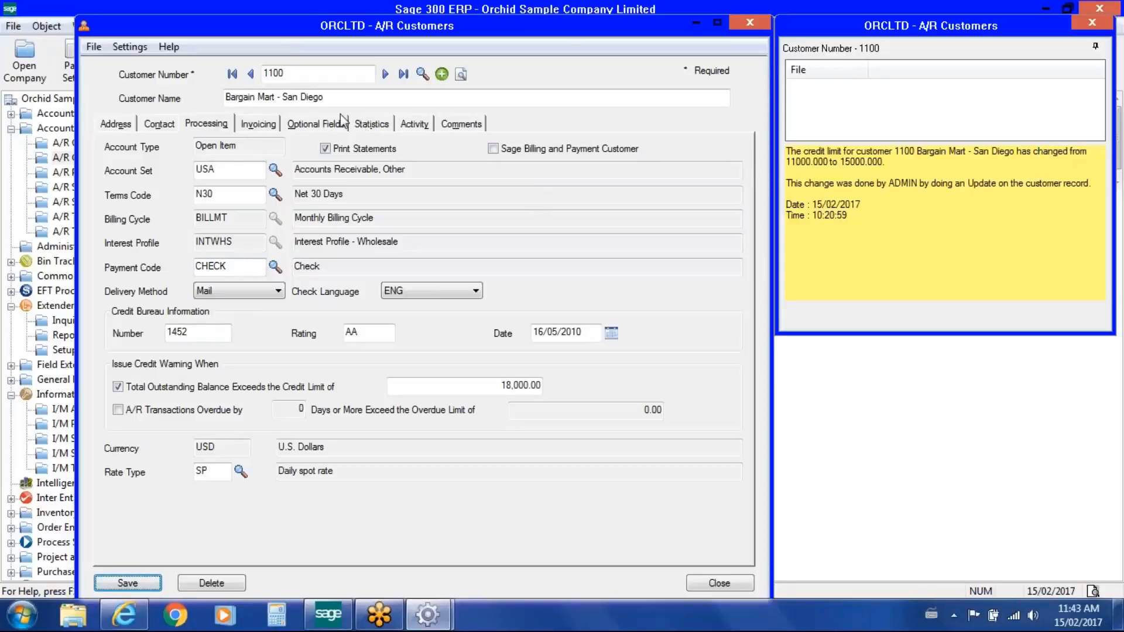
pyautogui.click(250, 74)
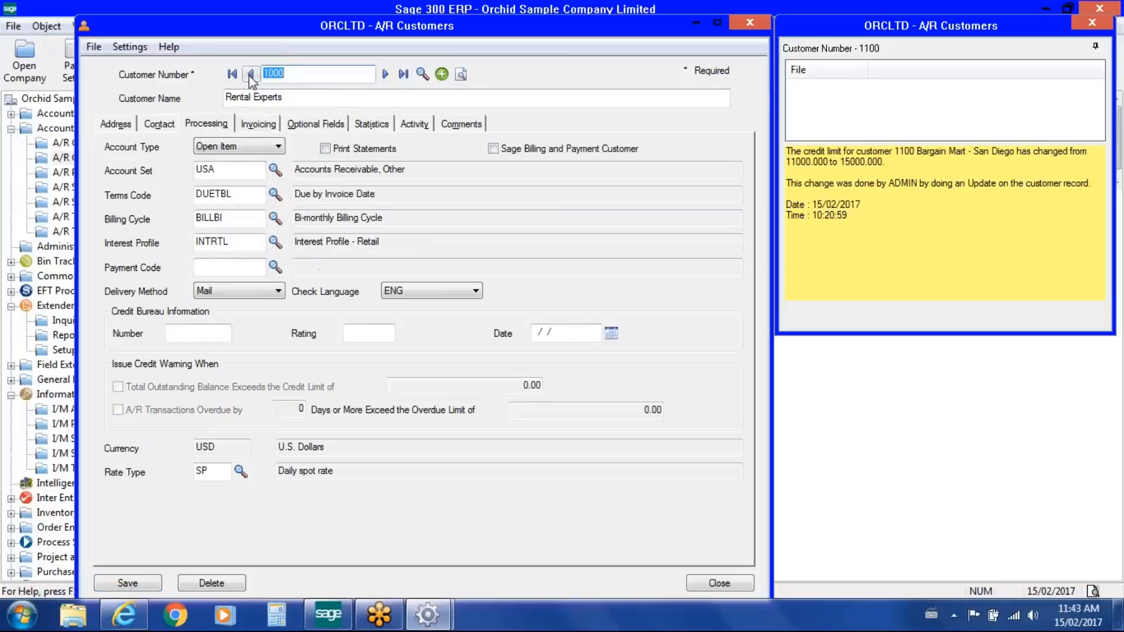
pyautogui.click(385, 75)
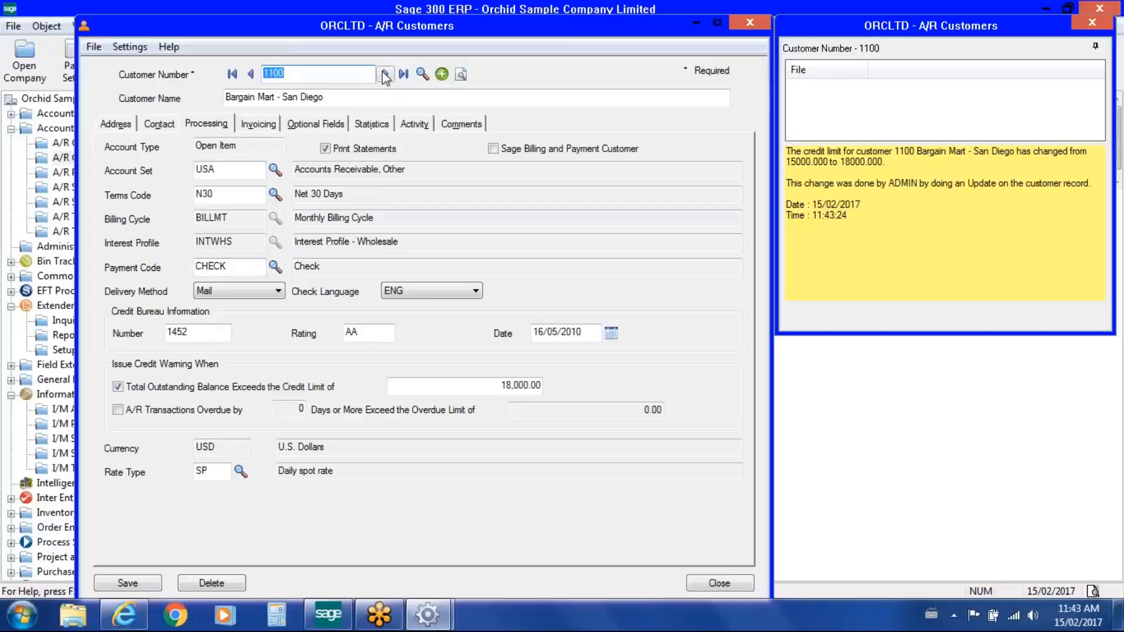
pyautogui.moveTo(811, 206)
pyautogui.click(719, 582)
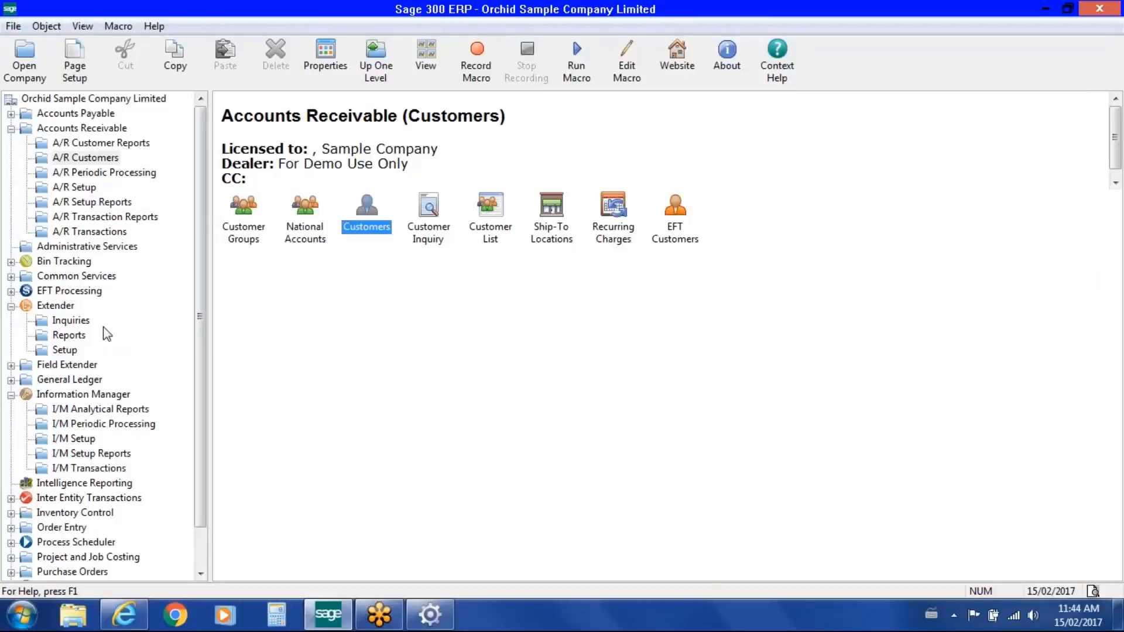
# Open the Extender Log inquiry and examine the newest entry's details across to its old and new values.
pyautogui.click(80, 323)
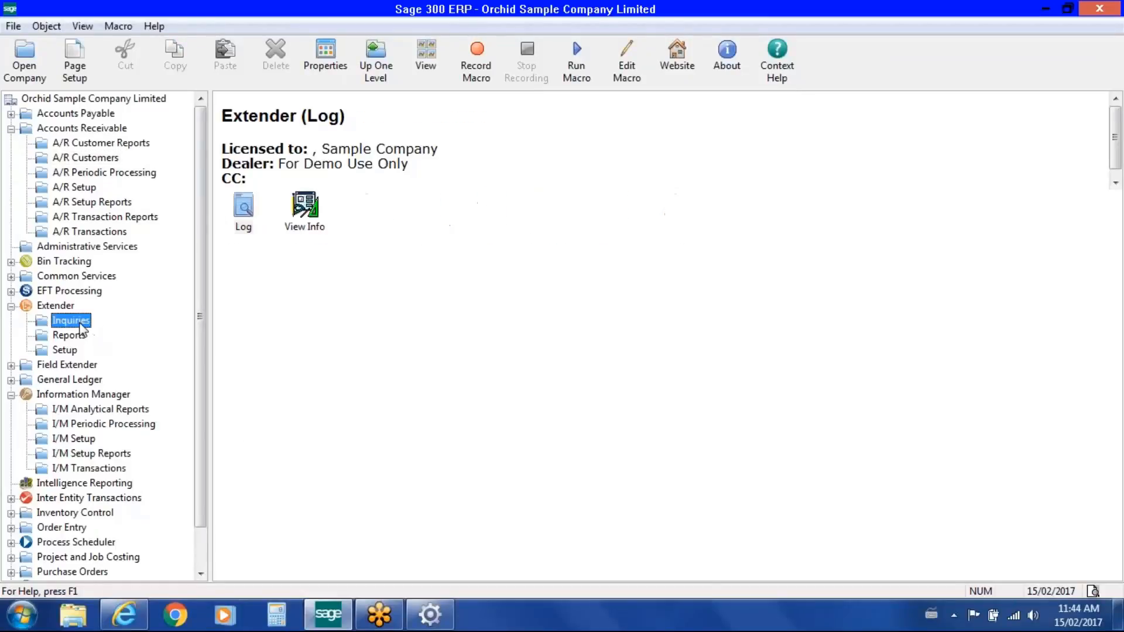
pyautogui.doubleClick(243, 207)
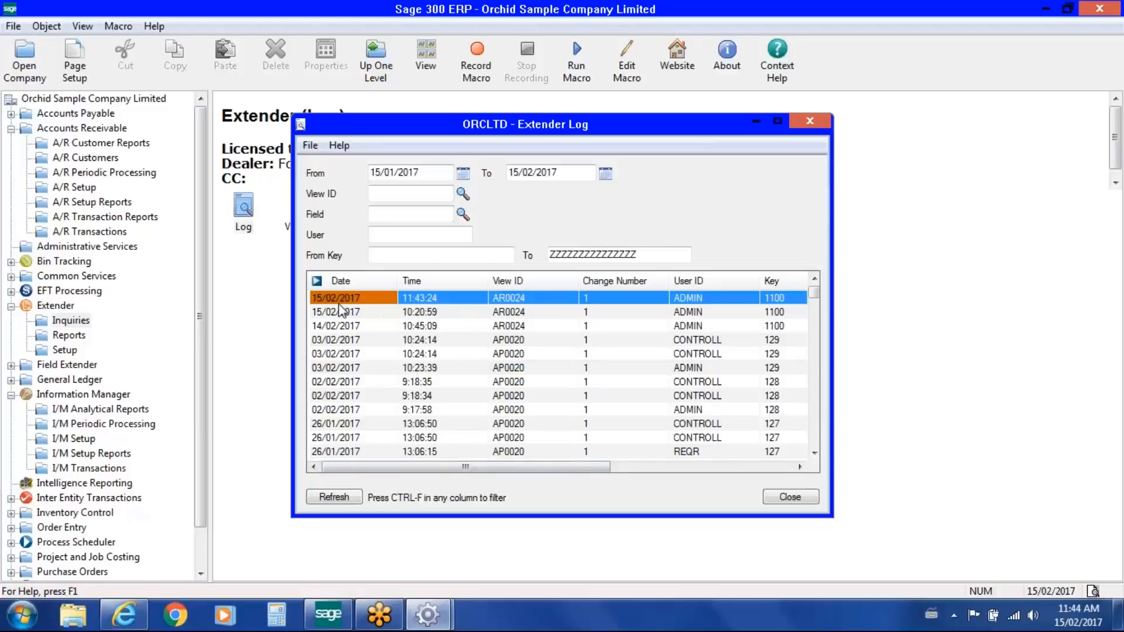
pyautogui.click(419, 300)
pyautogui.click(376, 299)
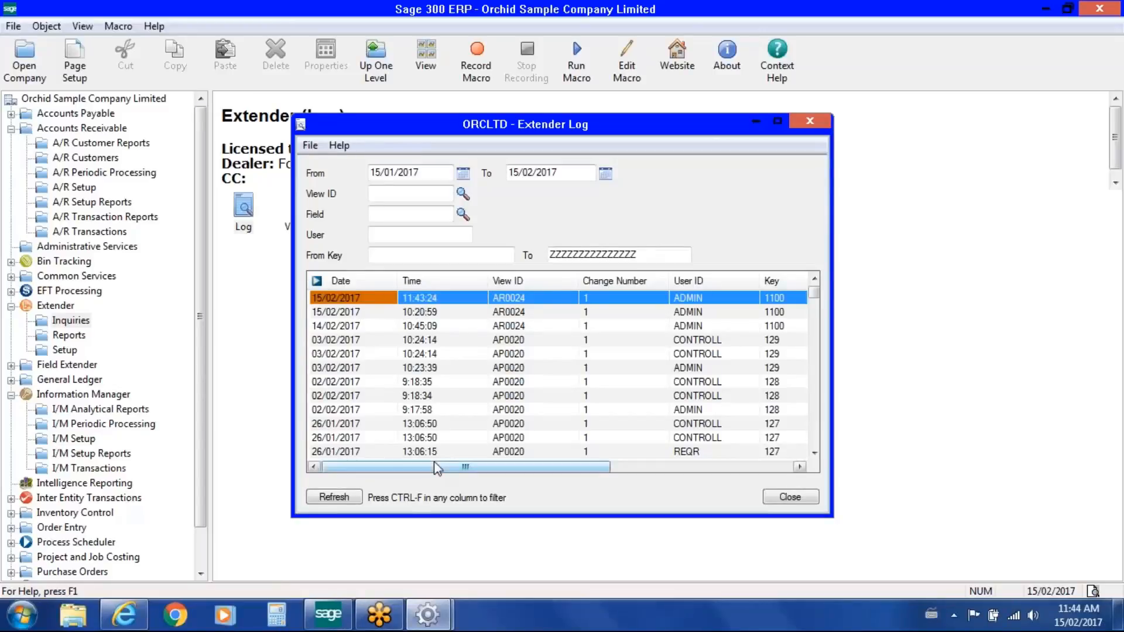
pyautogui.moveTo(436, 467); pyautogui.dragTo(588, 468)
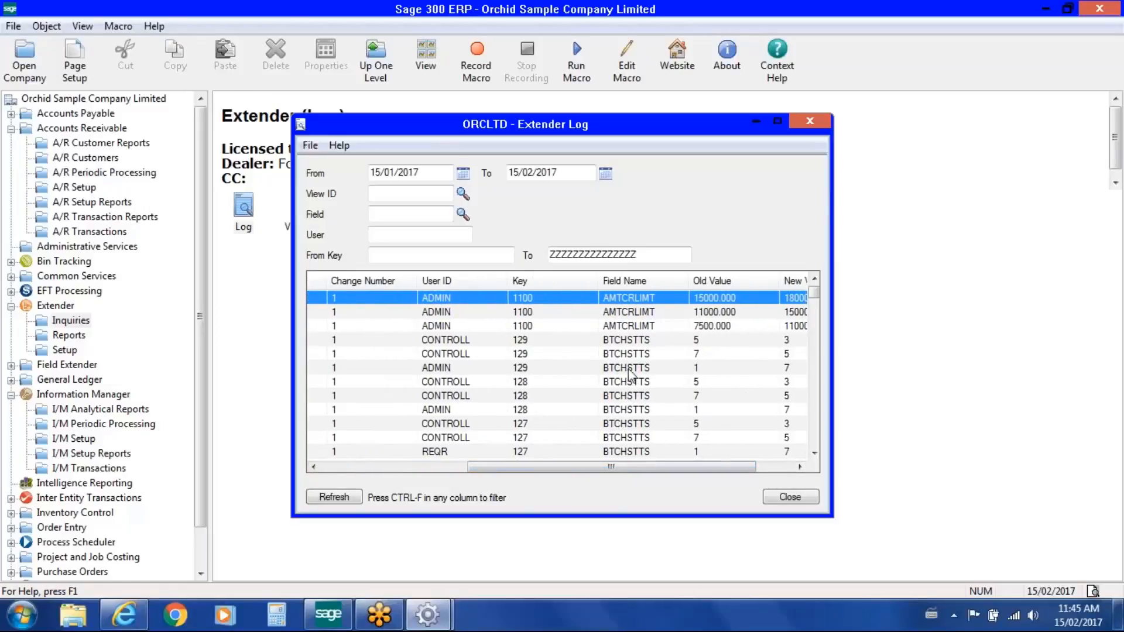
pyautogui.moveTo(590, 474); pyautogui.dragTo(626, 473)
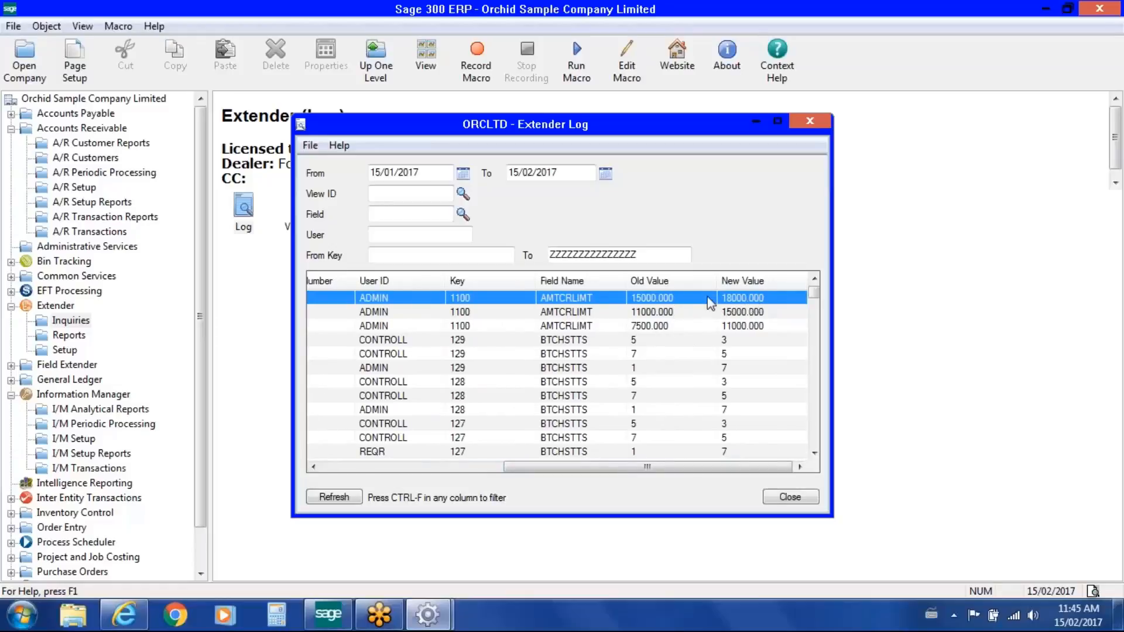
# Compare the old and new values of the three logged AMTCRLIMT changes and return to the log's first columns.
pyautogui.click(693, 328)
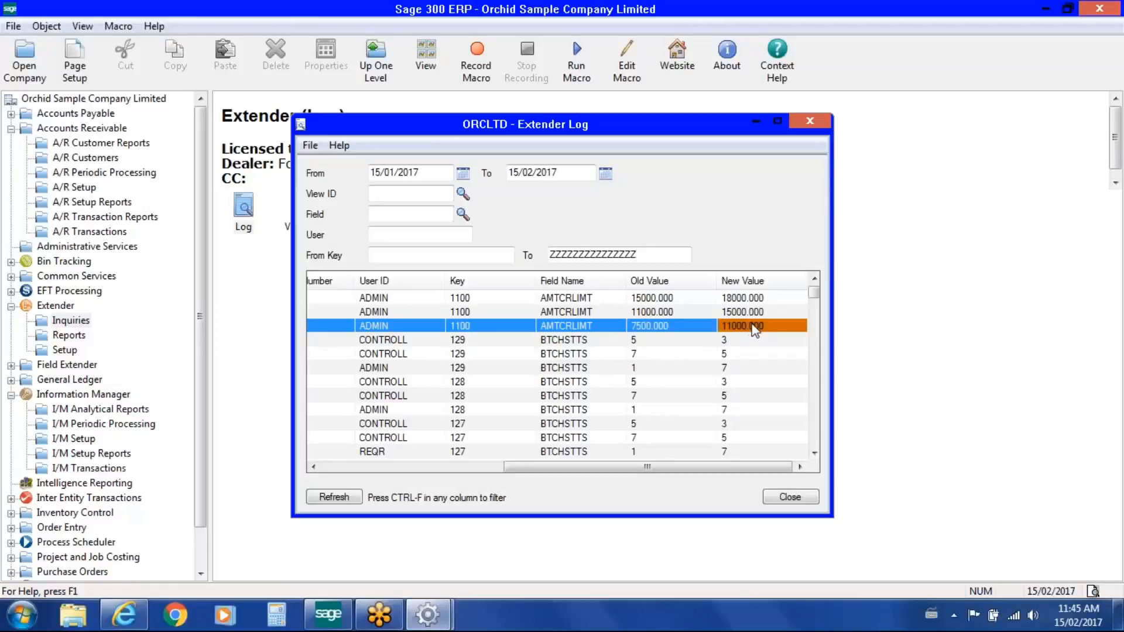
pyautogui.click(695, 313)
pyautogui.click(730, 298)
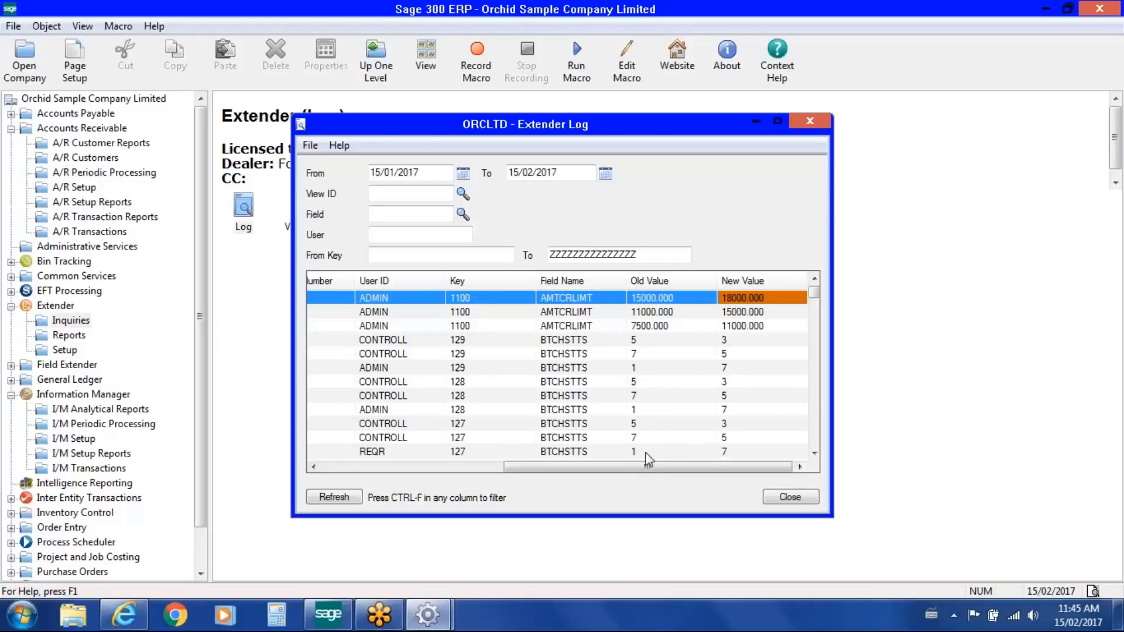
pyautogui.moveTo(632, 472); pyautogui.dragTo(345, 451)
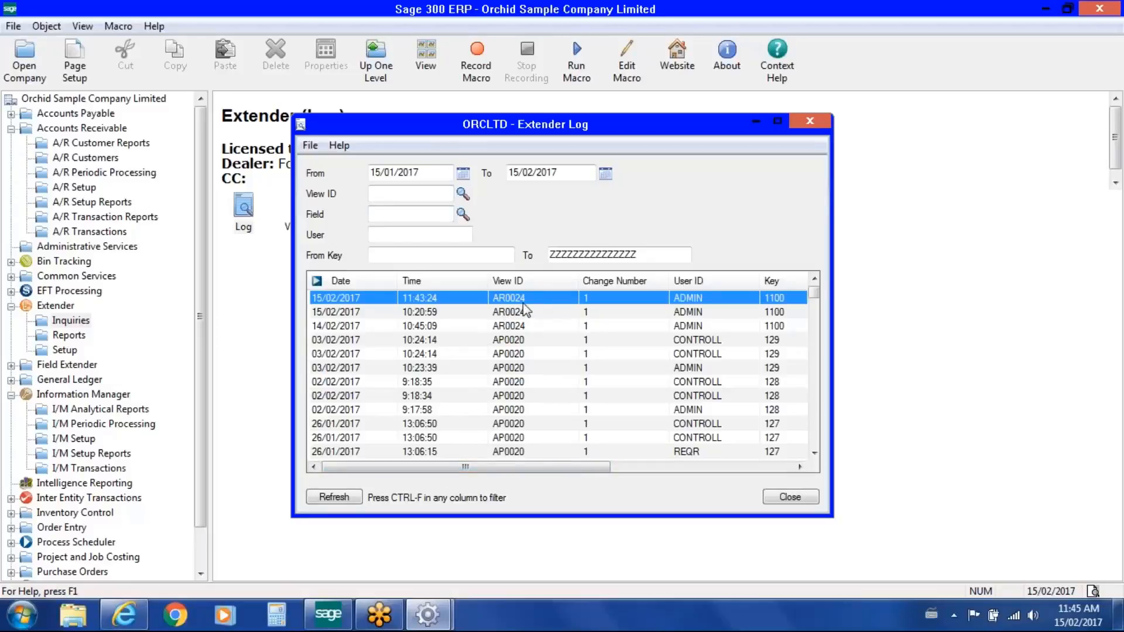
# Filter the Extender Log by view ID AR0024.
pyautogui.click(401, 194)
pyautogui.write('AR')
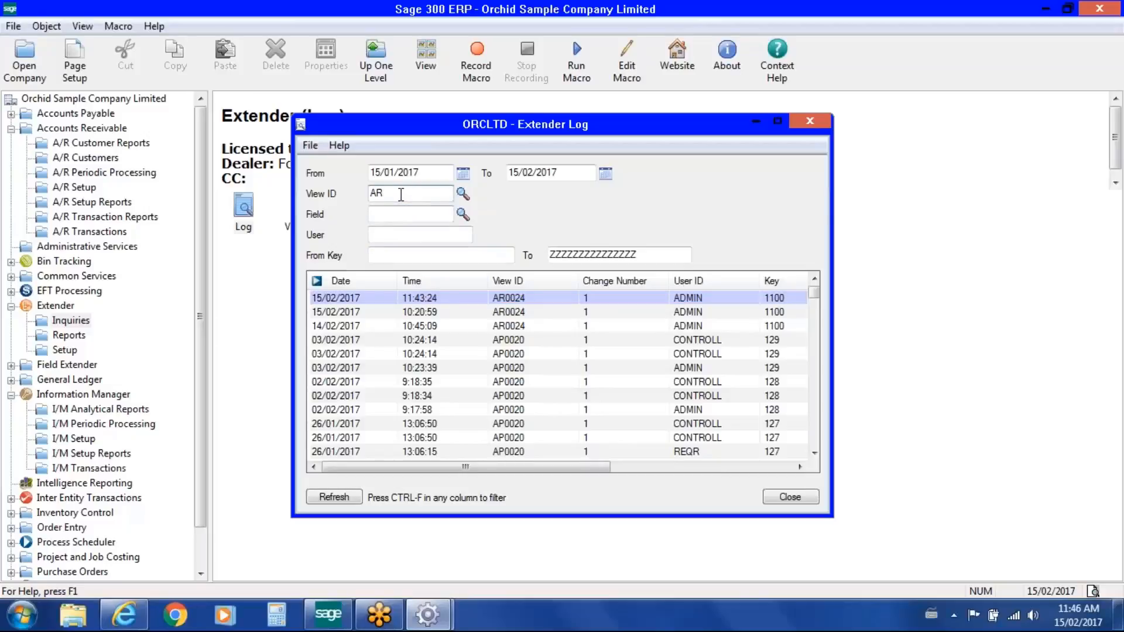
pyautogui.write('0024')
pyautogui.press('Tab')
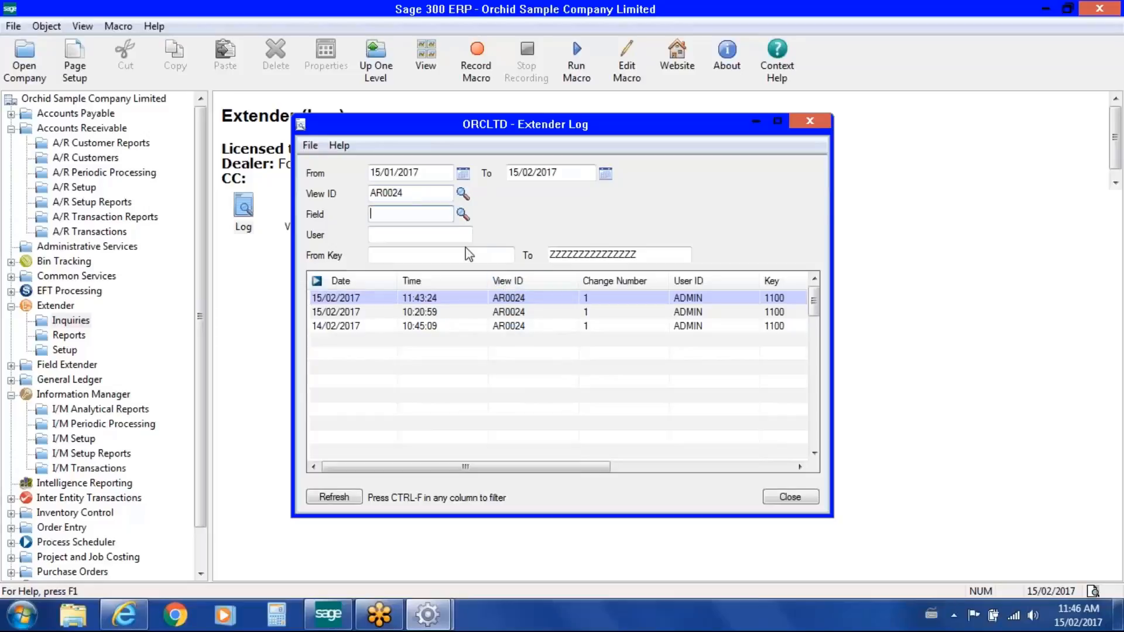
# Look over the log's field, user and start date filters without changing them, and close the Extender Log.
pyautogui.click(461, 215)
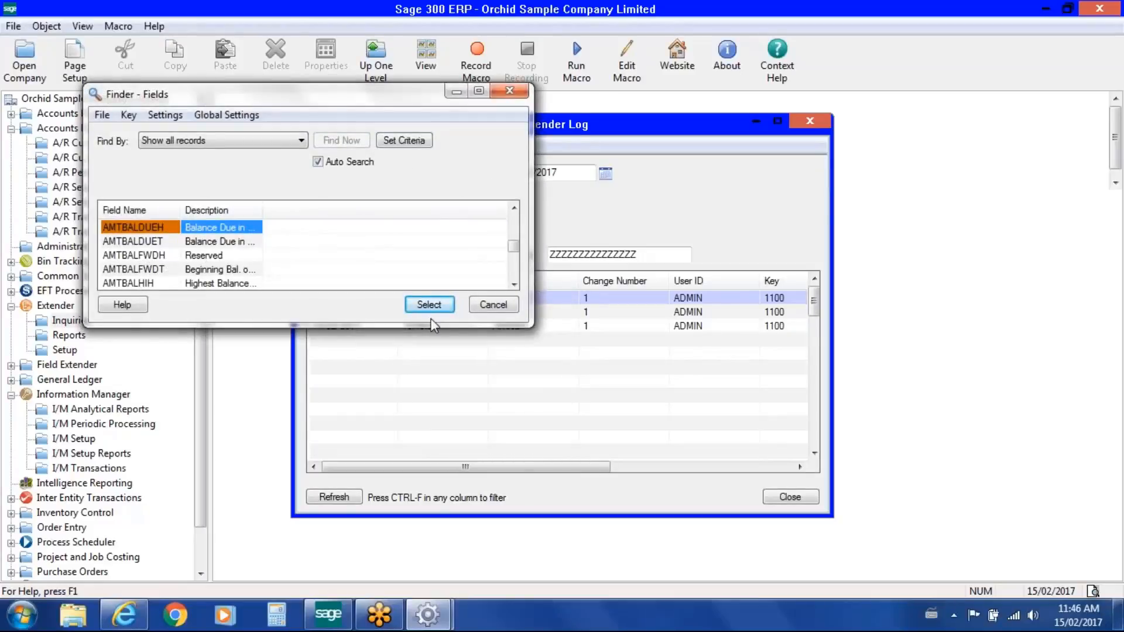
pyautogui.click(496, 305)
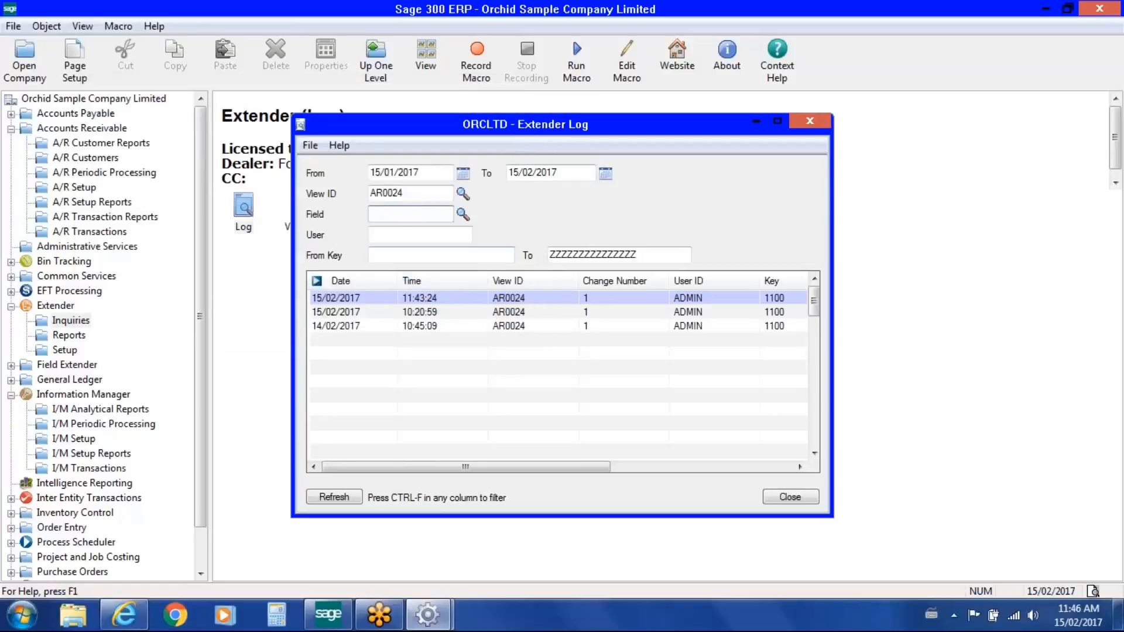
pyautogui.click(401, 234)
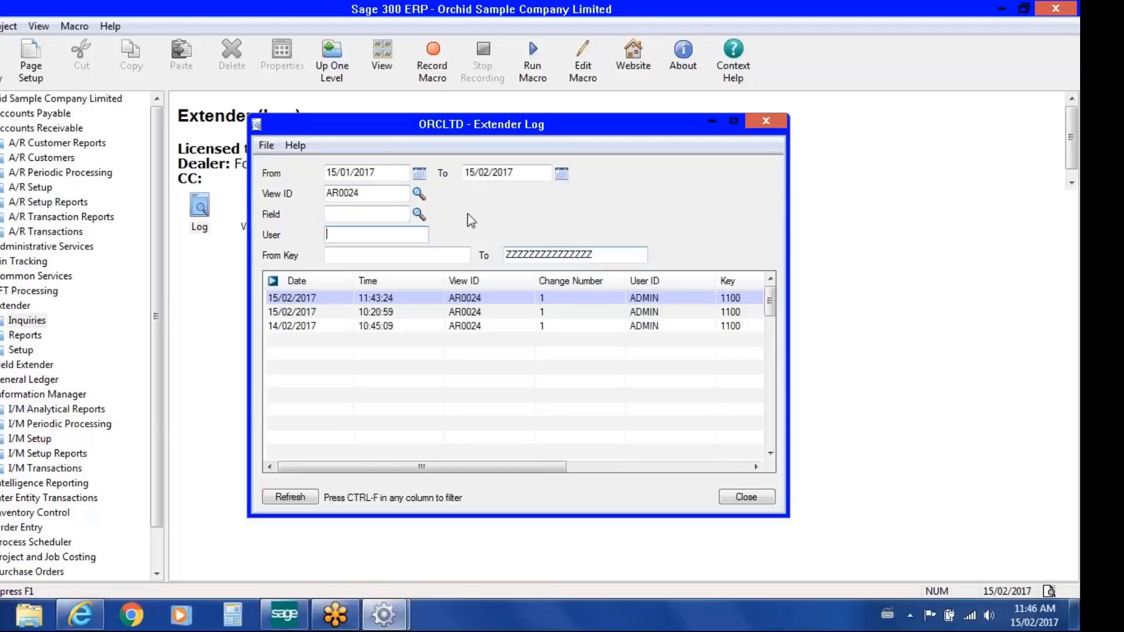
pyautogui.moveTo(387, 173); pyautogui.dragTo(301, 165)
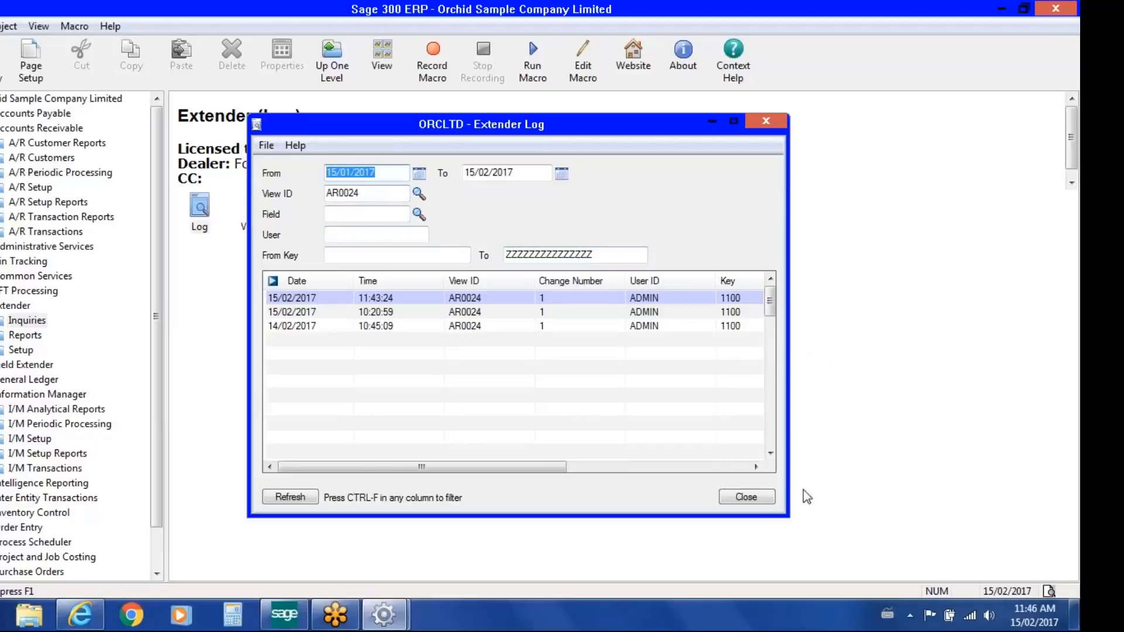
pyautogui.click(747, 496)
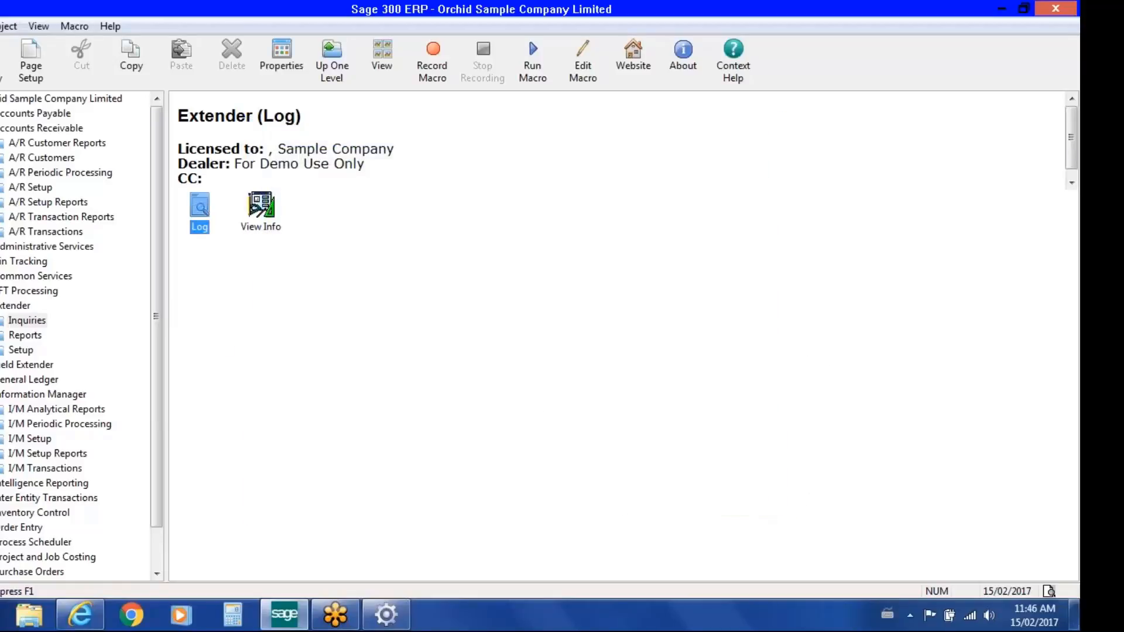
# Show the Extender setup items, pointing out View Events and Scripts and Custom Tables, and return to the Extender main folder.
pyautogui.click(22, 350)
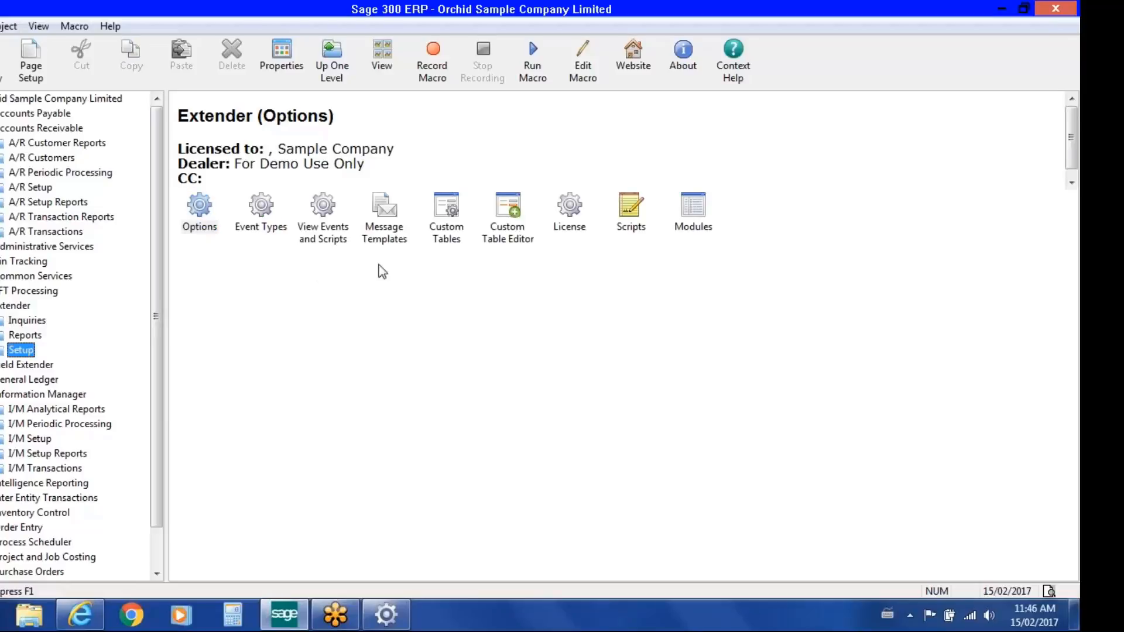
pyautogui.click(323, 242)
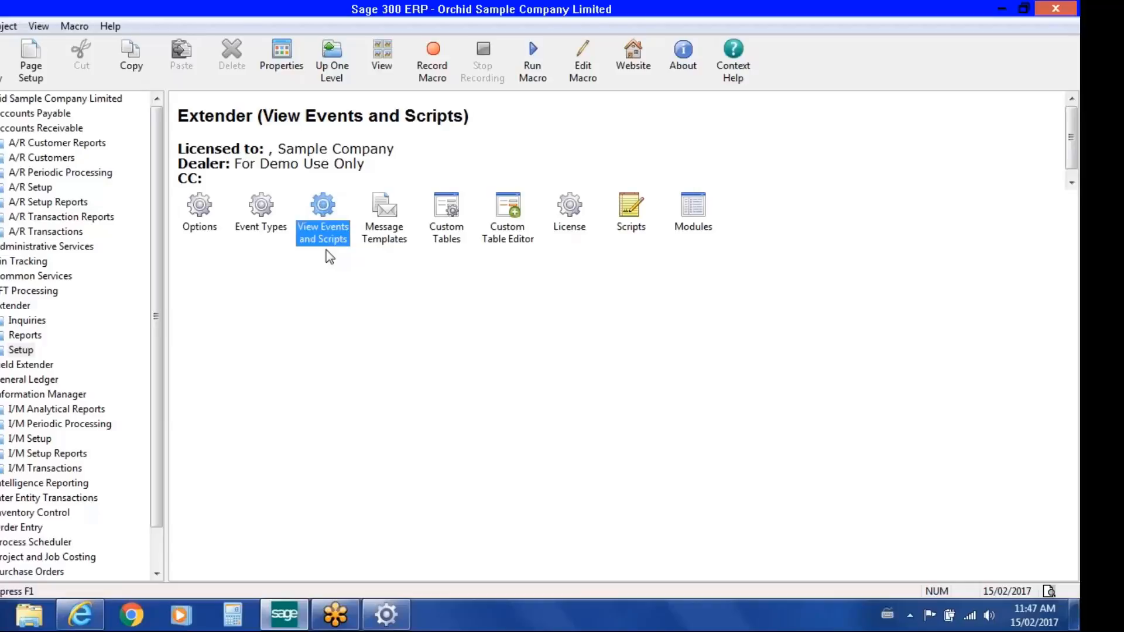
pyautogui.click(449, 206)
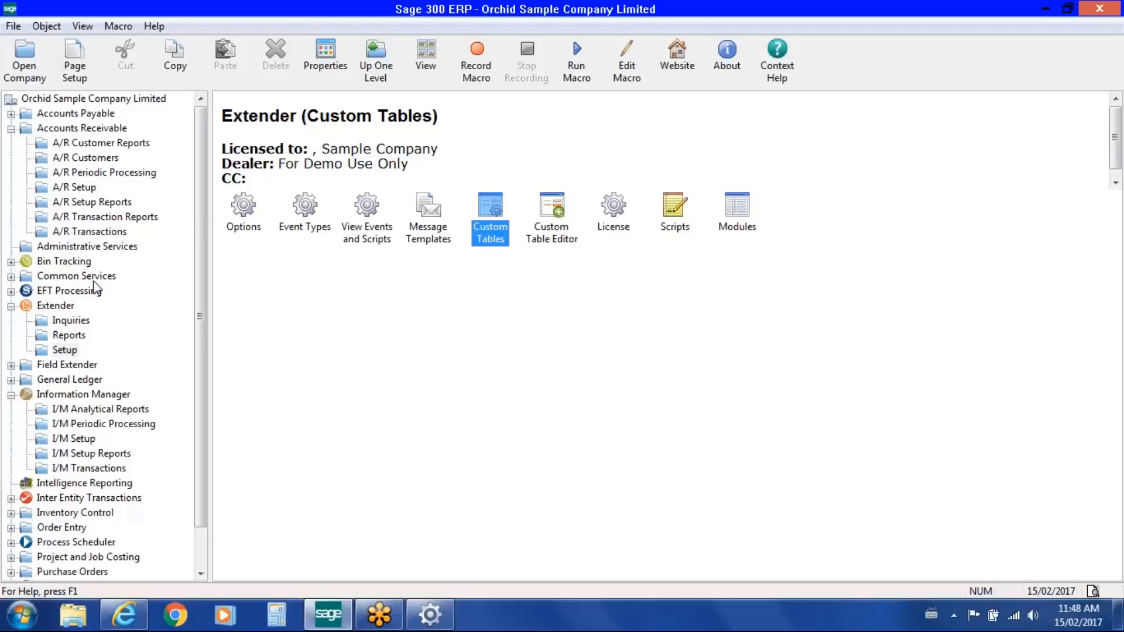
pyautogui.click(64, 306)
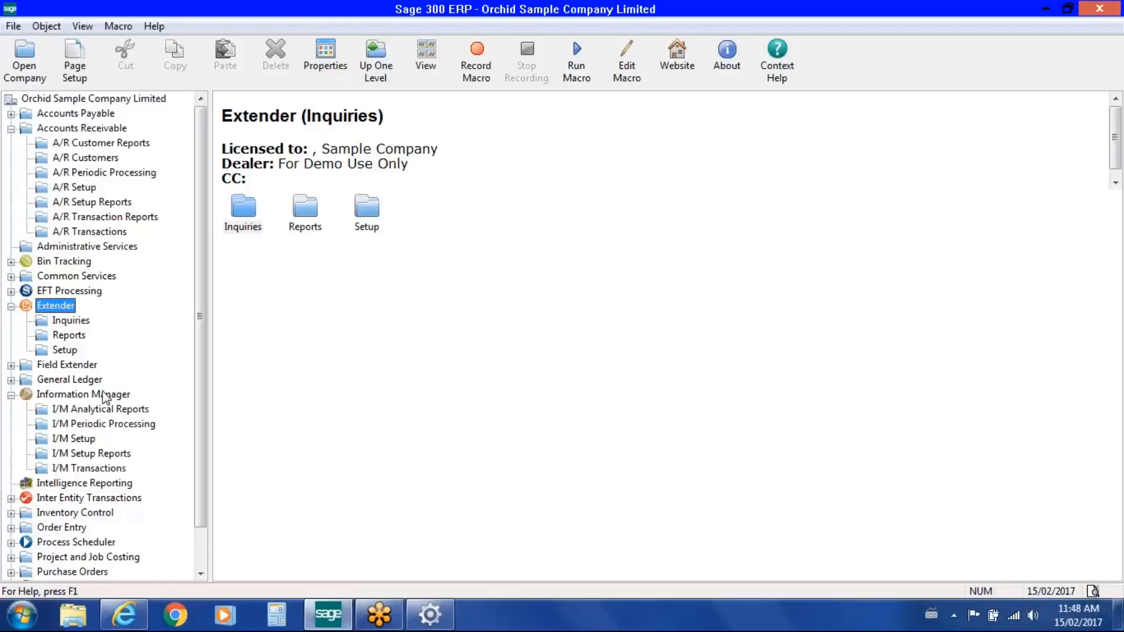
# Open the Information Manager options and display the Notes/DML Hotkey settings in a maximized window.
pyautogui.click(80, 440)
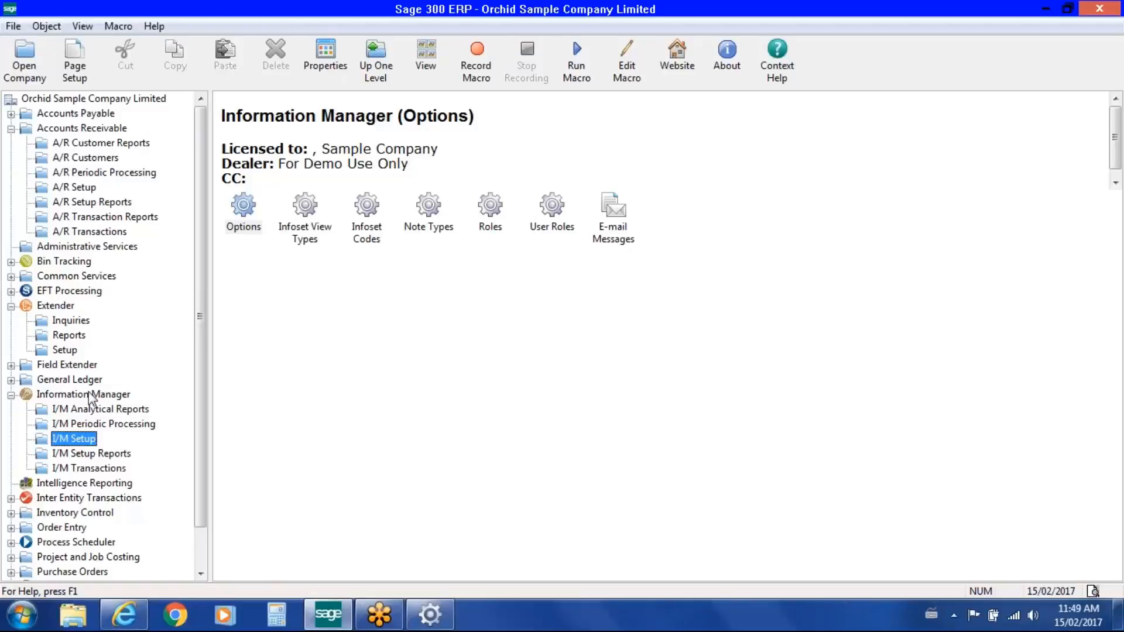
pyautogui.click(250, 214)
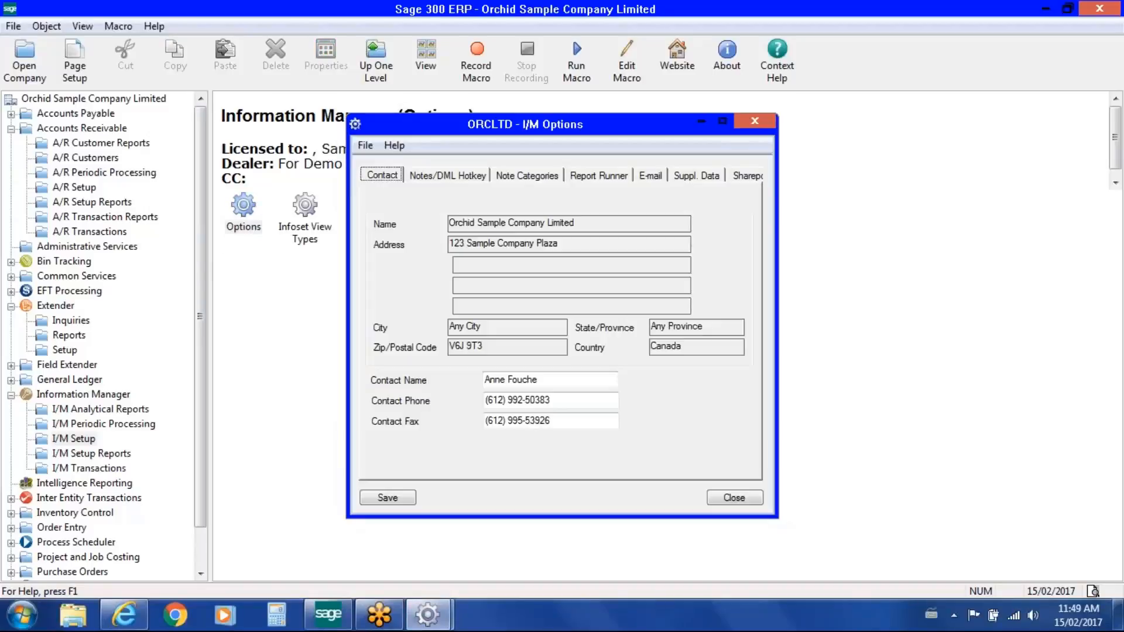
pyautogui.moveTo(448, 134); pyautogui.dragTo(485, 186)
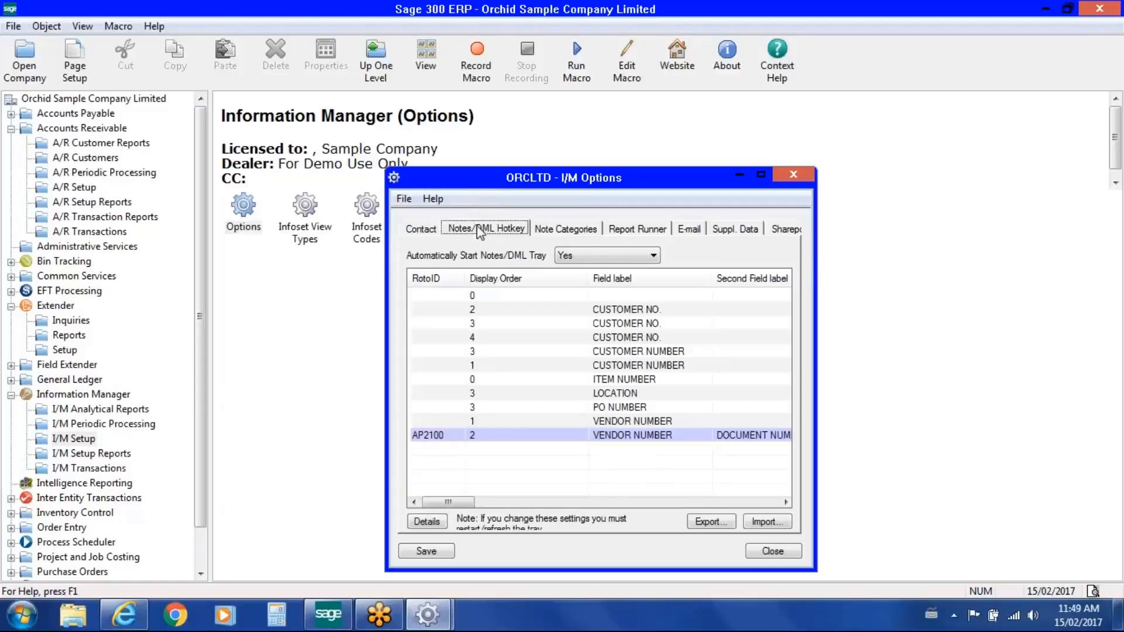
pyautogui.click(479, 230)
pyautogui.moveTo(469, 173); pyautogui.dragTo(403, 93)
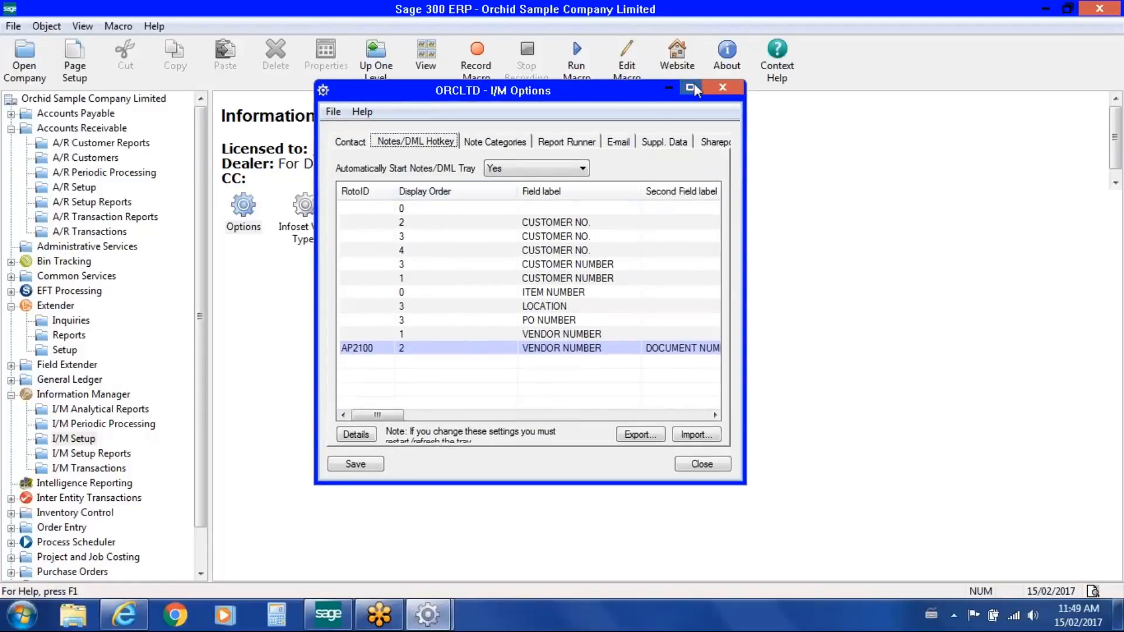
pyautogui.click(692, 86)
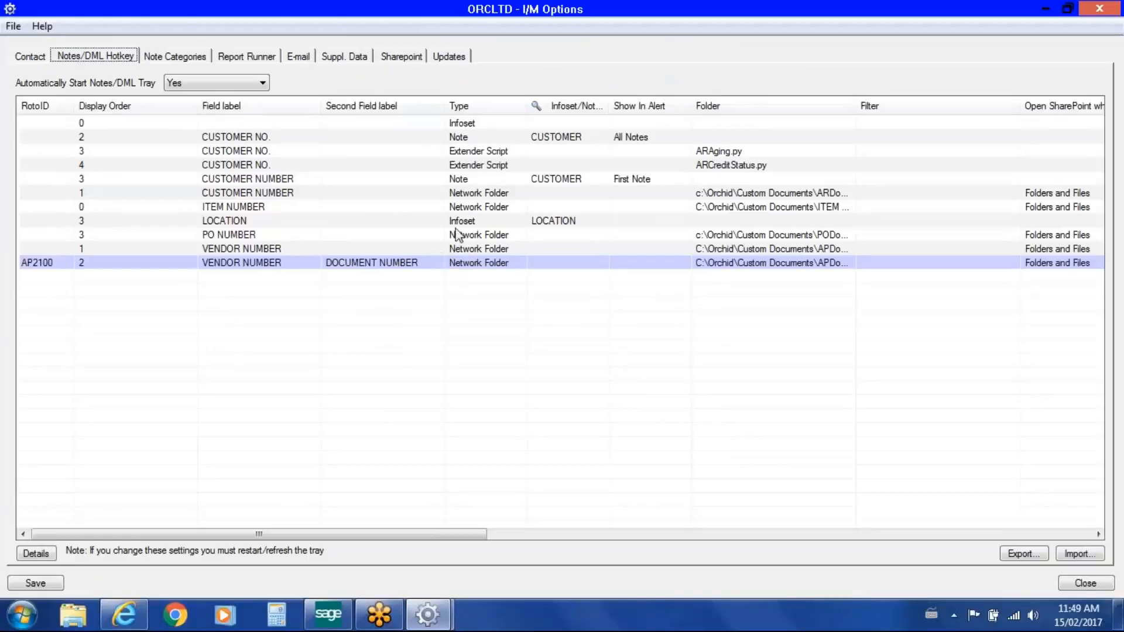
# Review the available types for the first CUSTOMER NO. hotkey entry, keep it as Note, and close the options without saving.
pyautogui.click(523, 141)
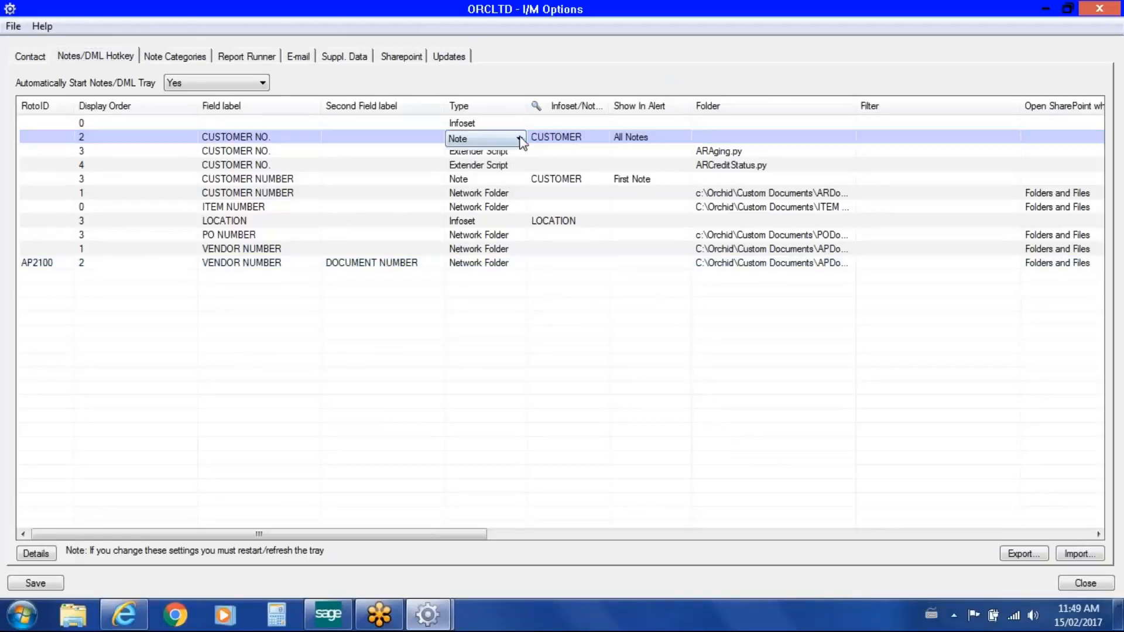
pyautogui.click(520, 140)
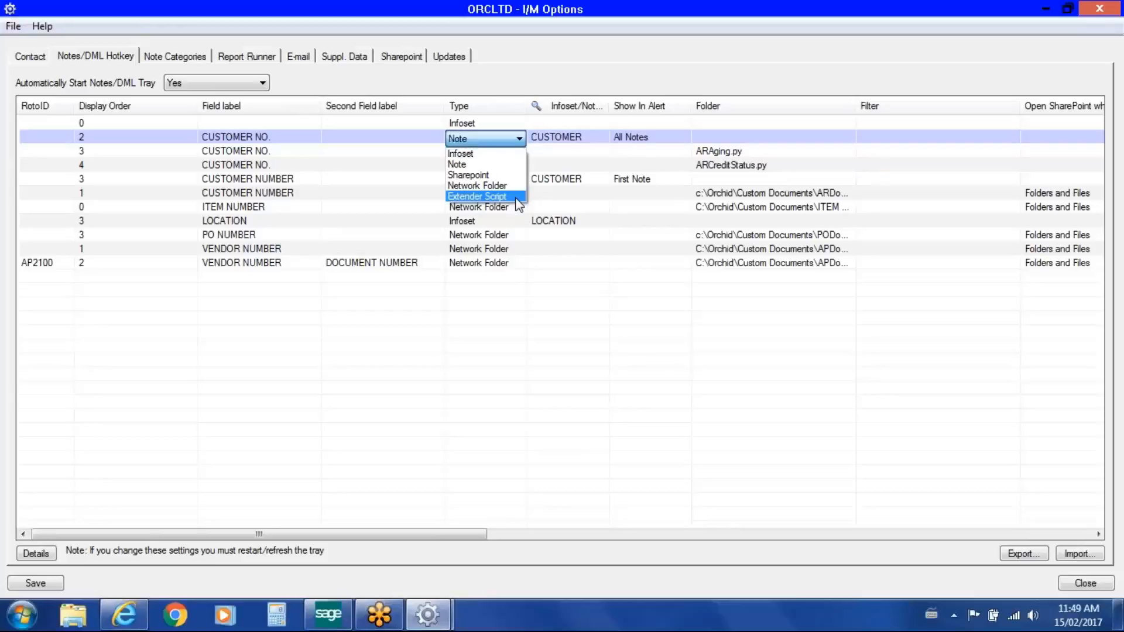
pyautogui.click(517, 166)
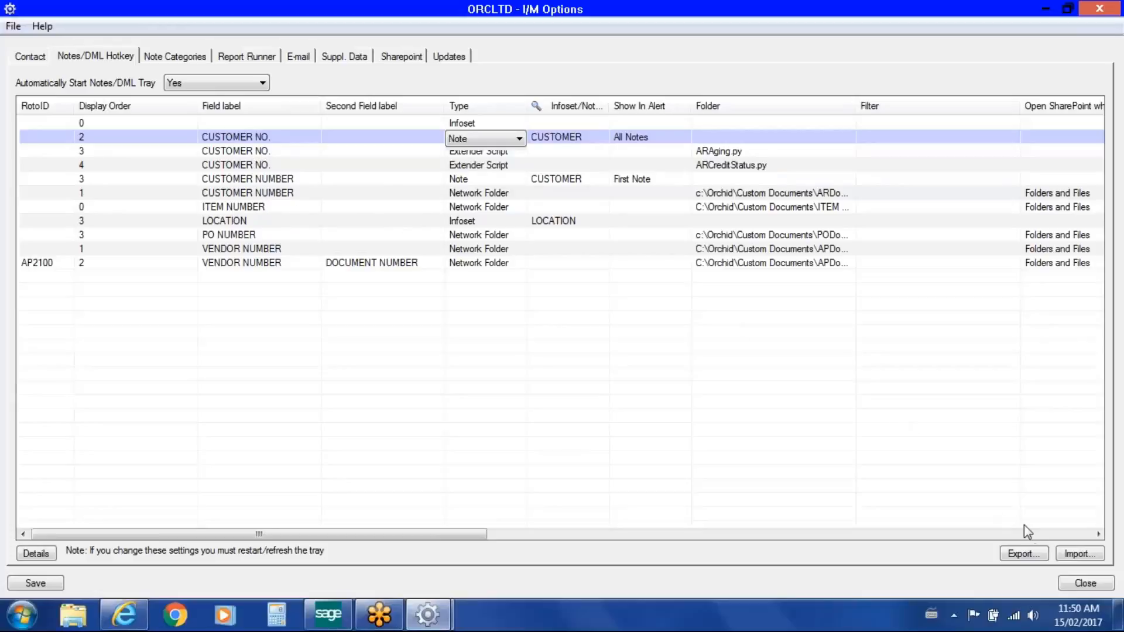
pyautogui.click(1076, 583)
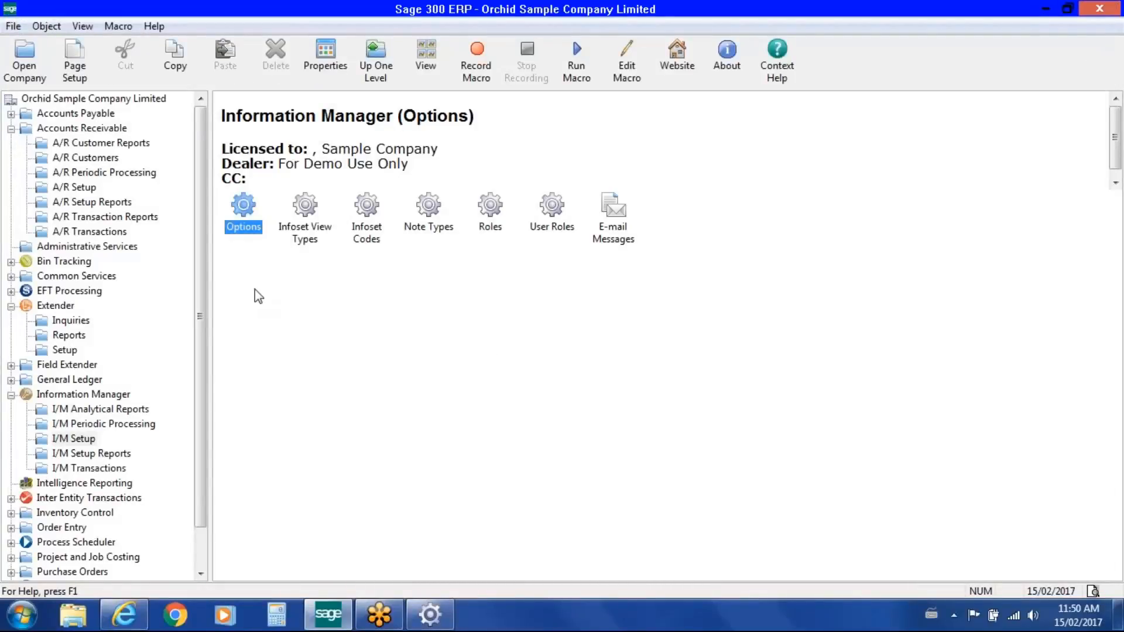
# Browse the Information Manager note types from CUSTOMER through ITEMNOTES to ORDERS, and close the note types without changes.
pyautogui.doubleClick(428, 206)
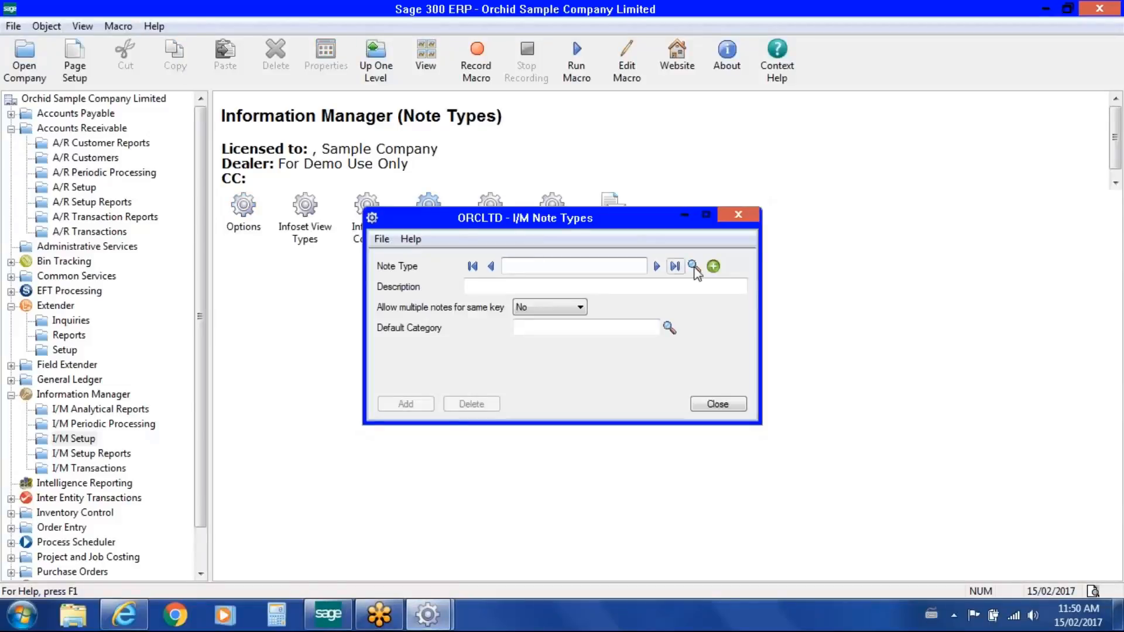
pyautogui.click(656, 266)
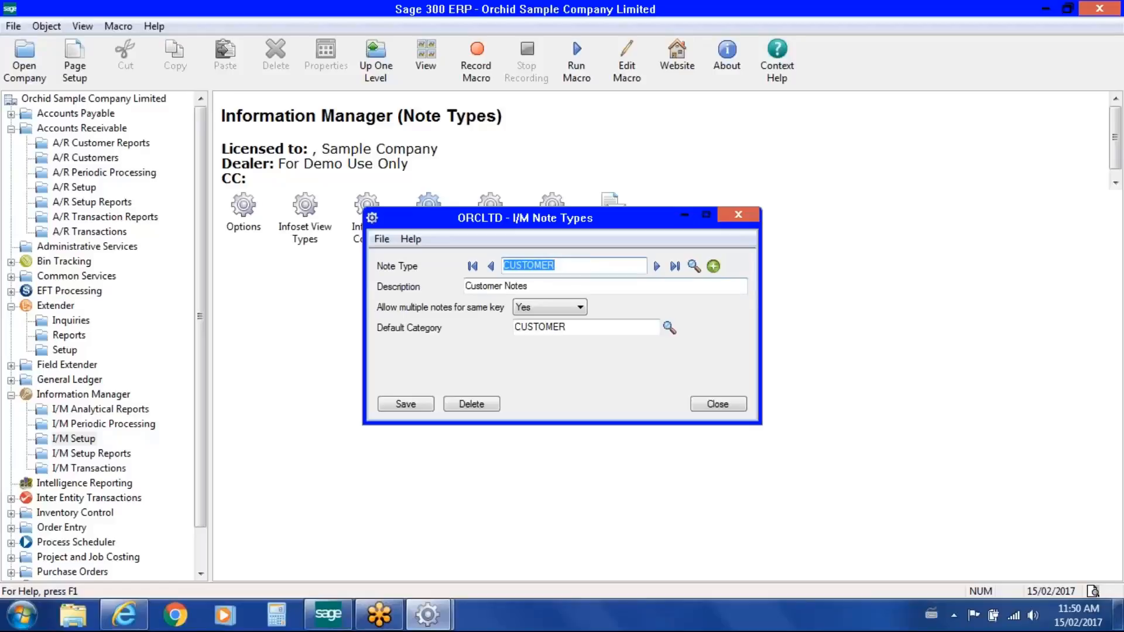
pyautogui.click(656, 265)
pyautogui.click(658, 268)
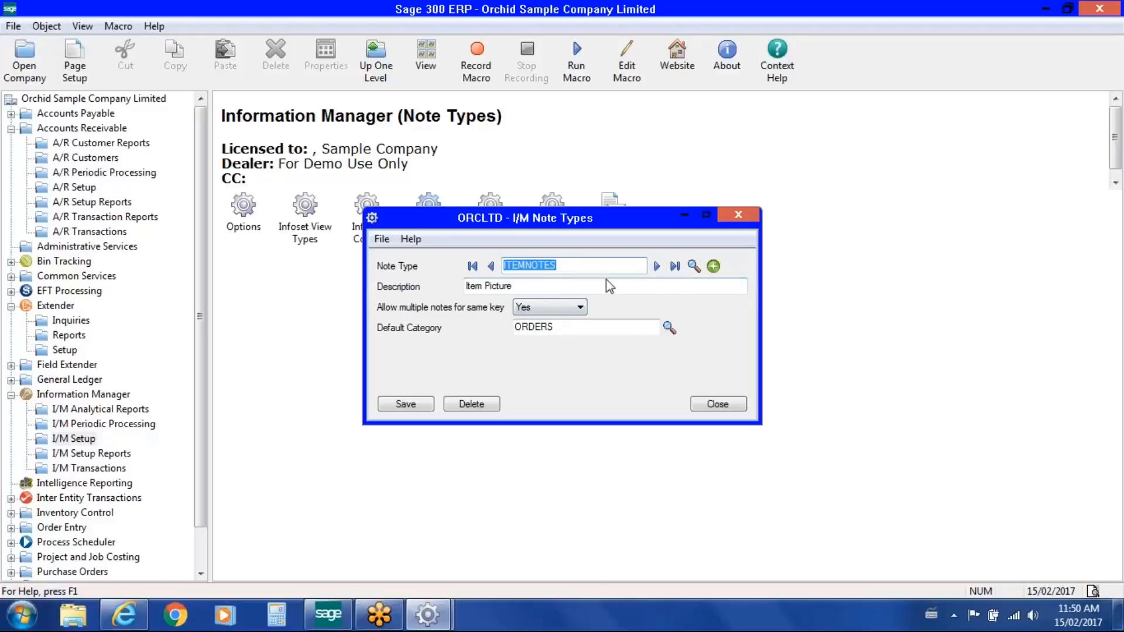
pyautogui.click(656, 266)
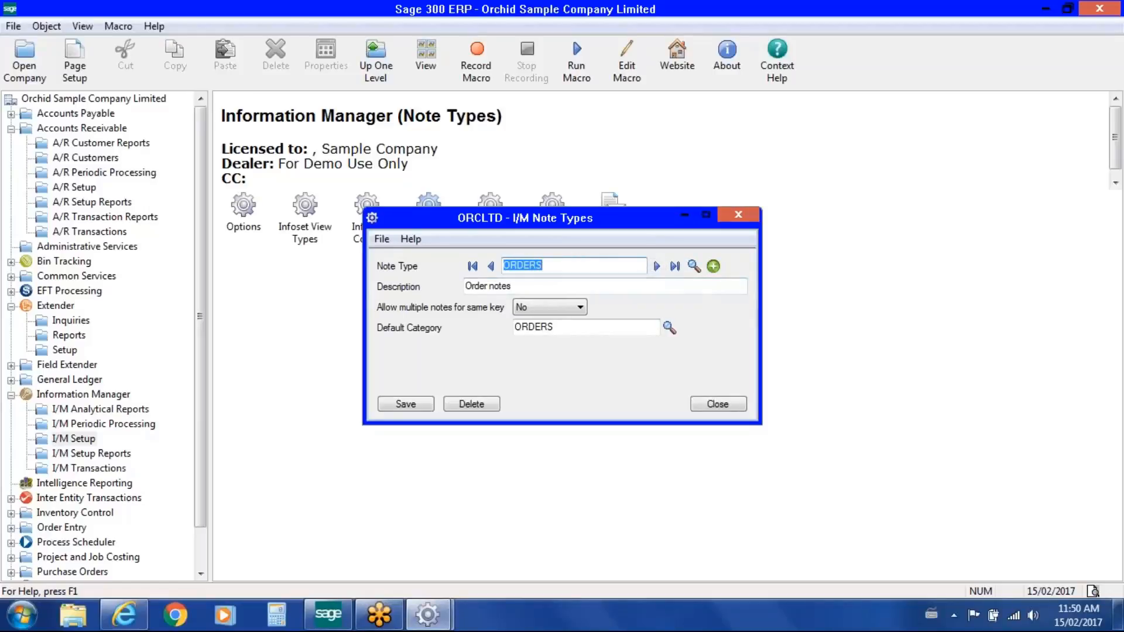
pyautogui.click(716, 404)
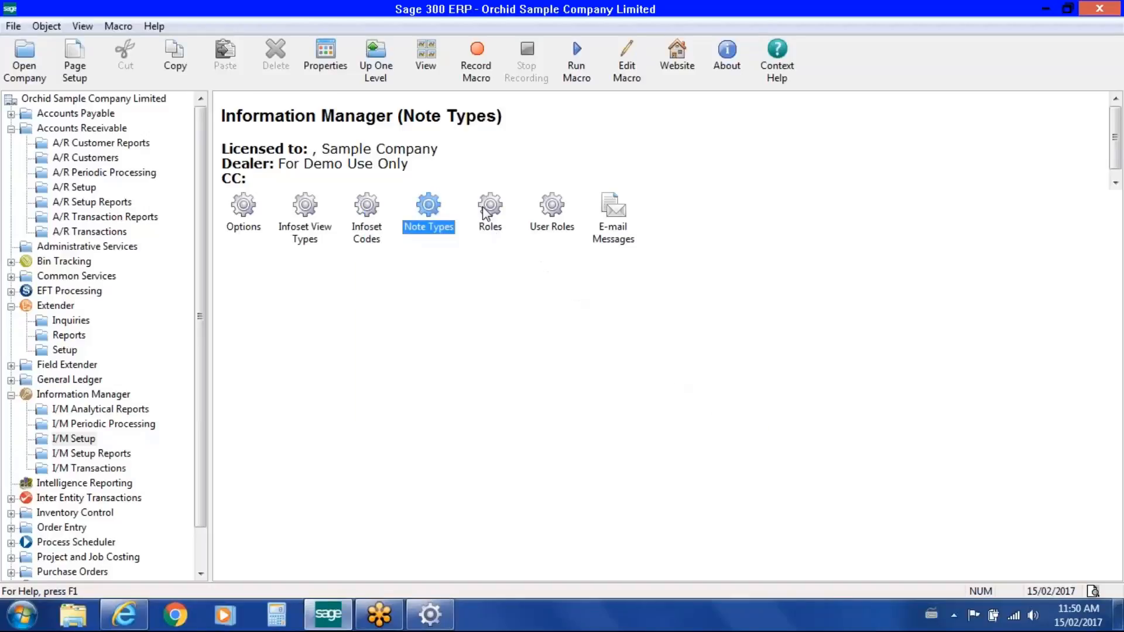
# Review the ADMINISTRATION role's note permissions in a maximized window and the user role assignments, closing both without changes.
pyautogui.doubleClick(488, 210)
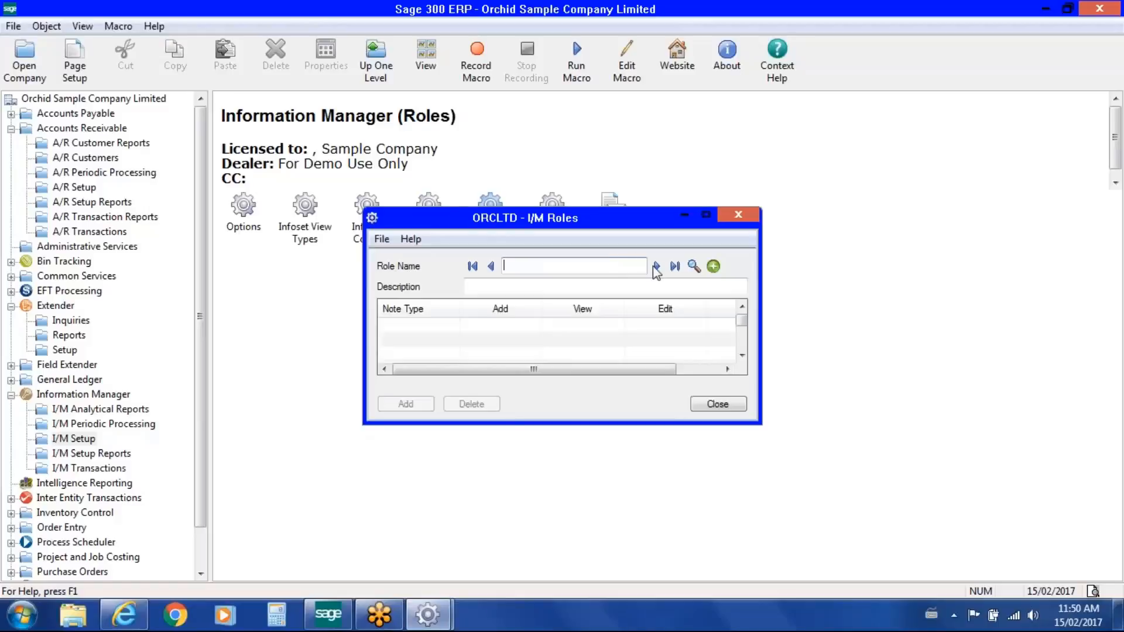
pyautogui.click(654, 266)
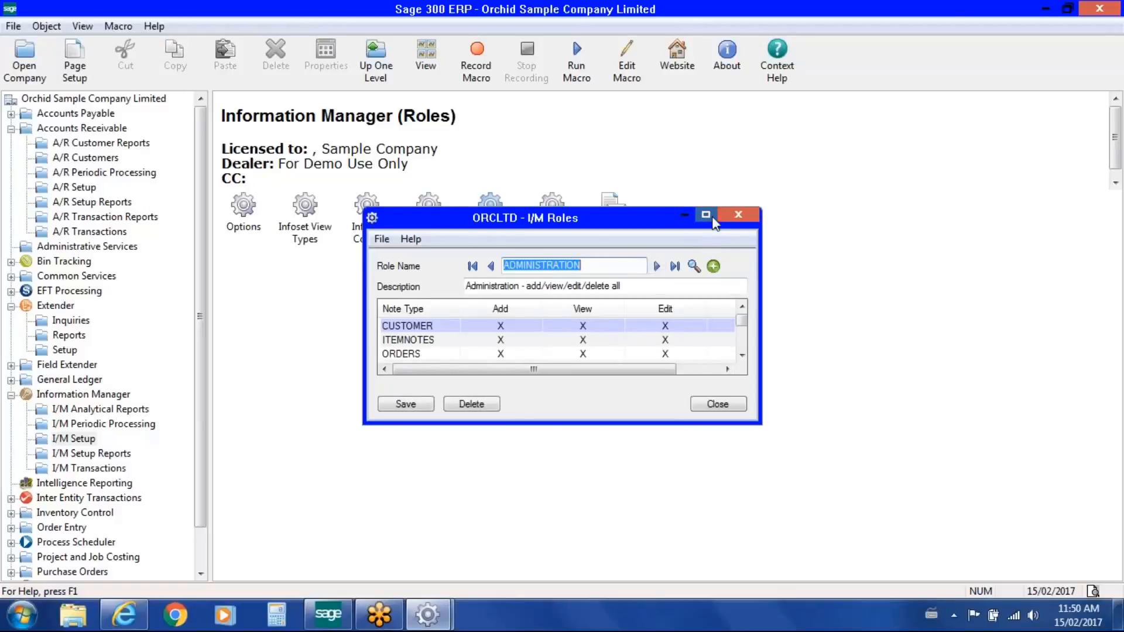
pyautogui.click(705, 215)
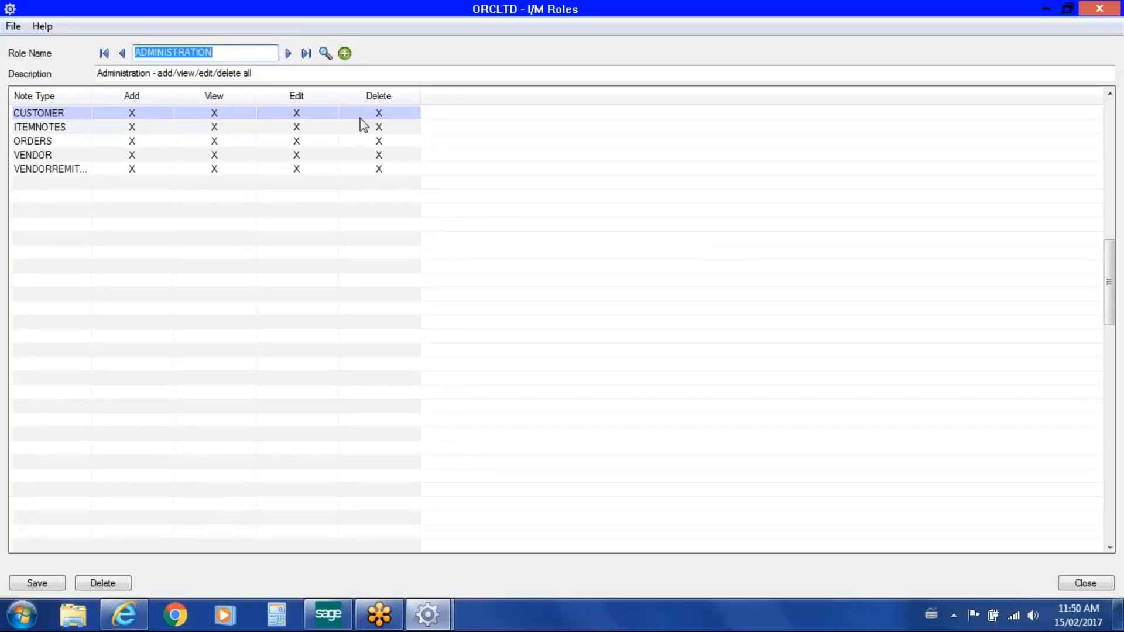
pyautogui.click(1073, 583)
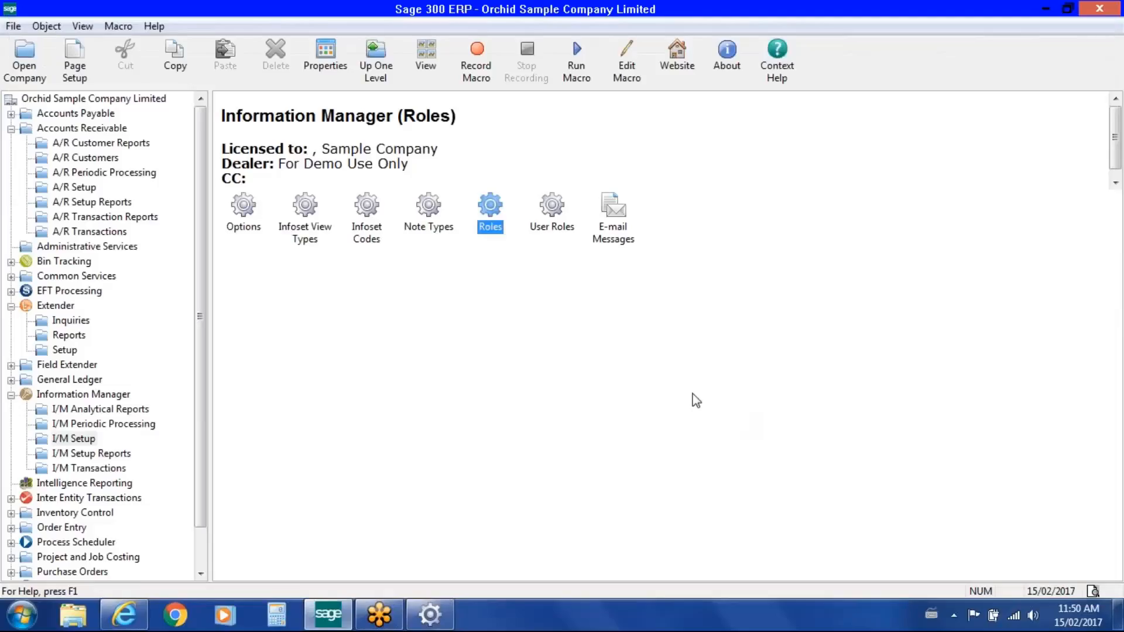
pyautogui.doubleClick(552, 206)
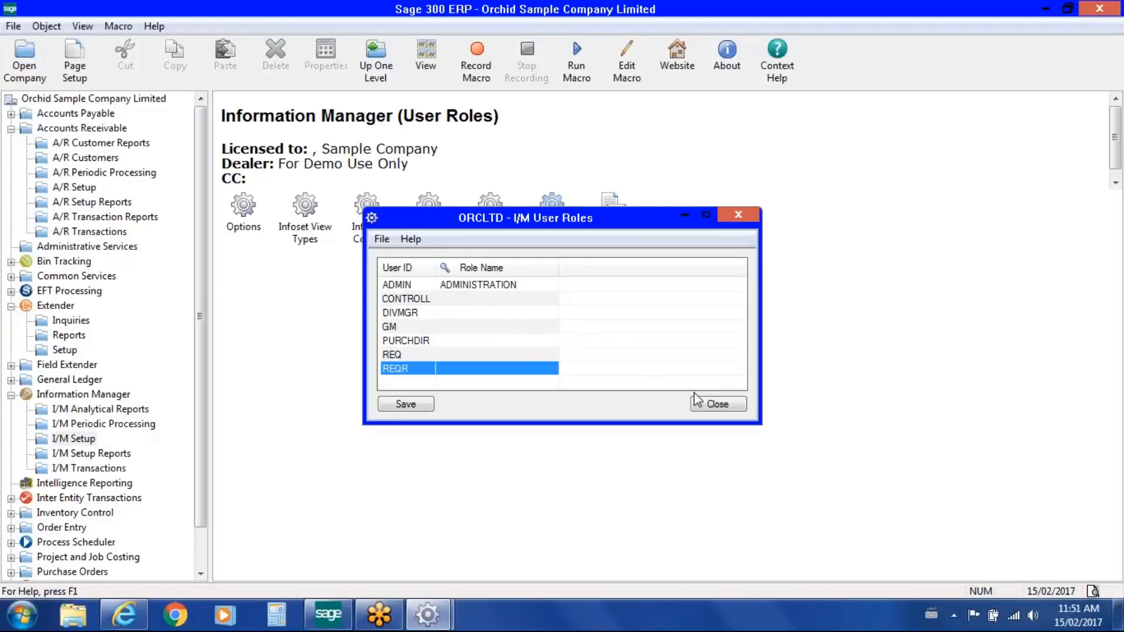
pyautogui.click(719, 405)
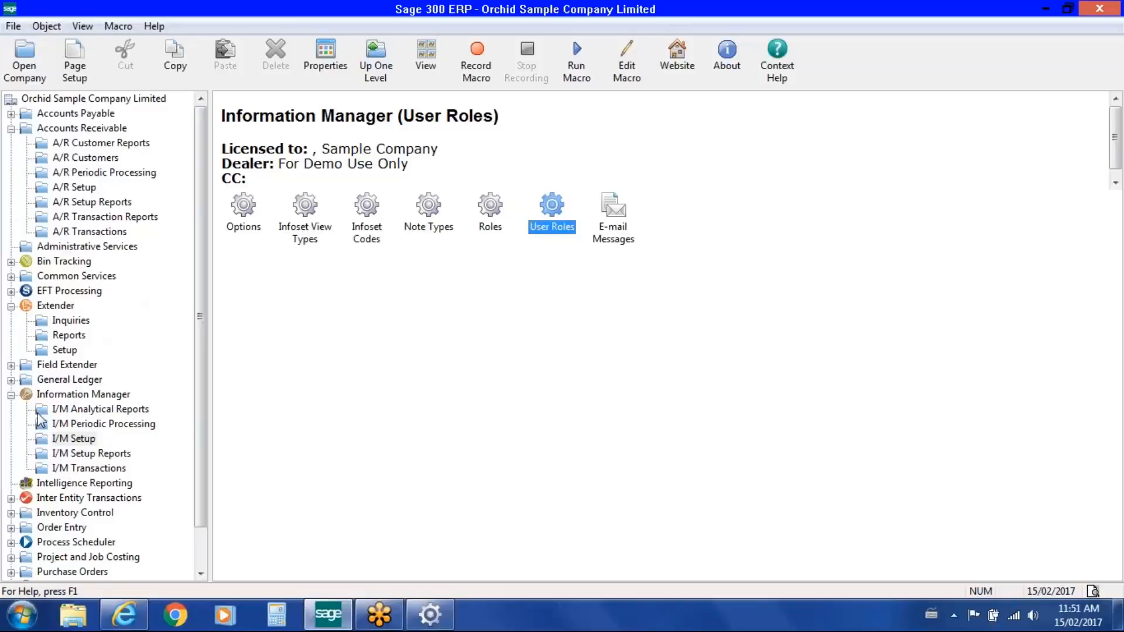
# Open O/E Order Entry with a new order and reposition its window so the whole form and its notes pane fit on screen.
pyautogui.click(198, 416)
pyautogui.scroll(-1, 199, 416)
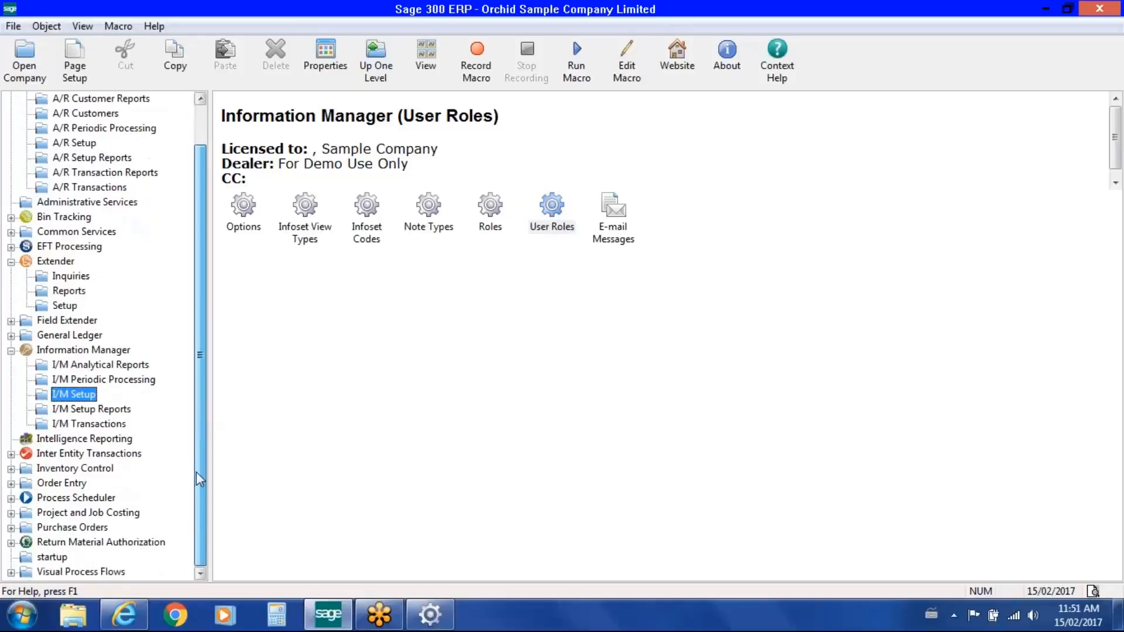
pyautogui.click(79, 484)
pyautogui.doubleClick(249, 235)
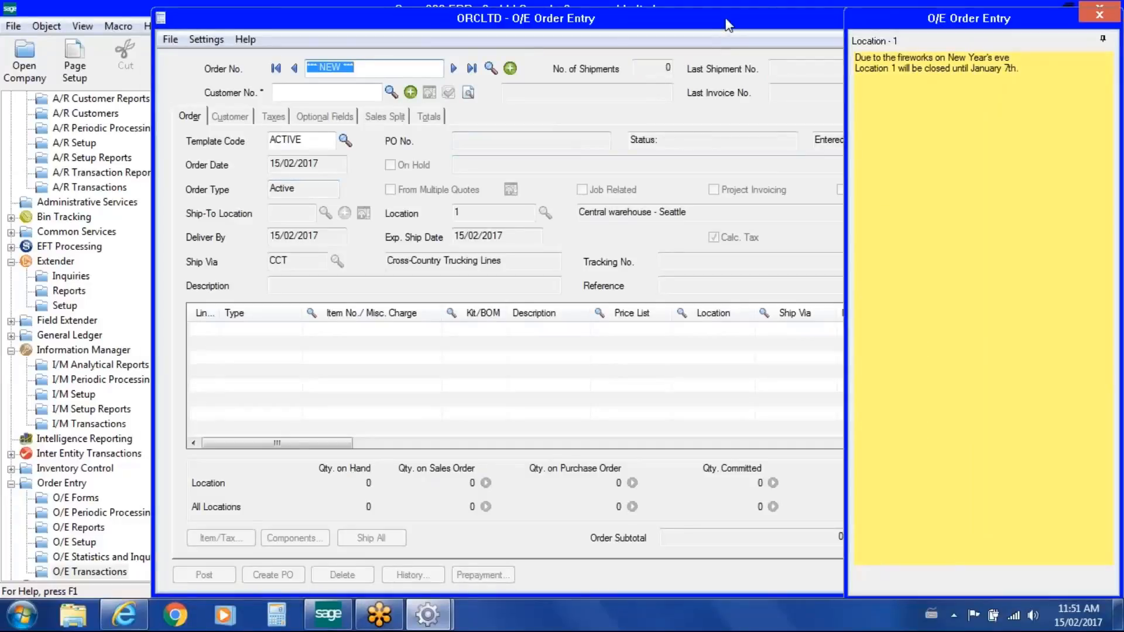
pyautogui.moveTo(588, 26); pyautogui.dragTo(580, 10)
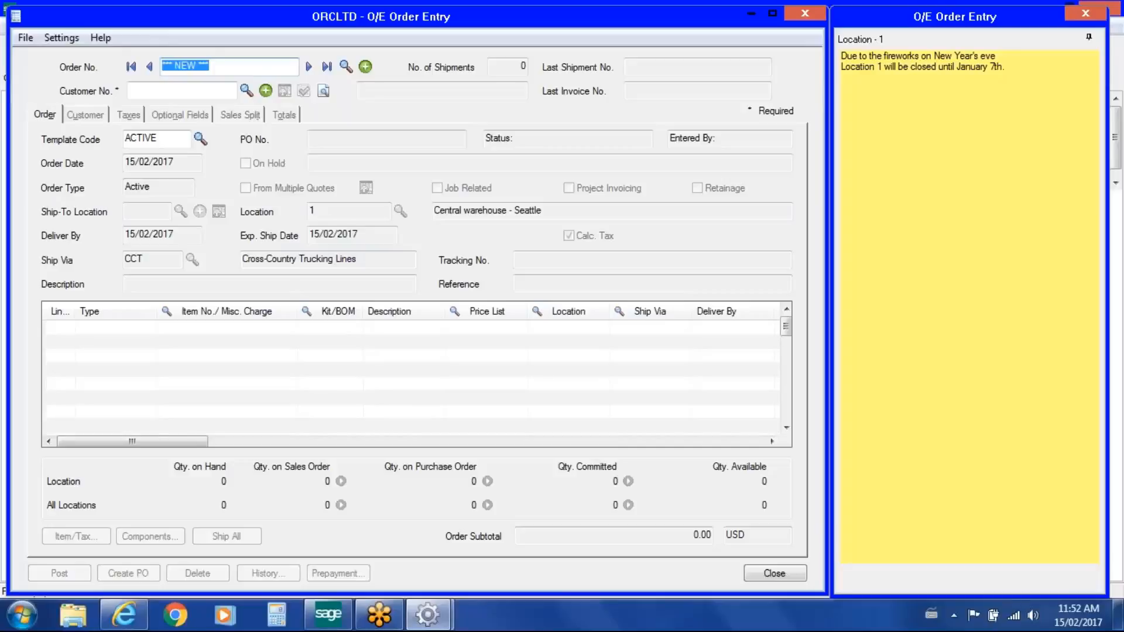
# Enter the Bargain Mart - San Diego customer number on the new order and look through its credit limit note and aging infoset.
pyautogui.click(172, 90)
pyautogui.write('110')
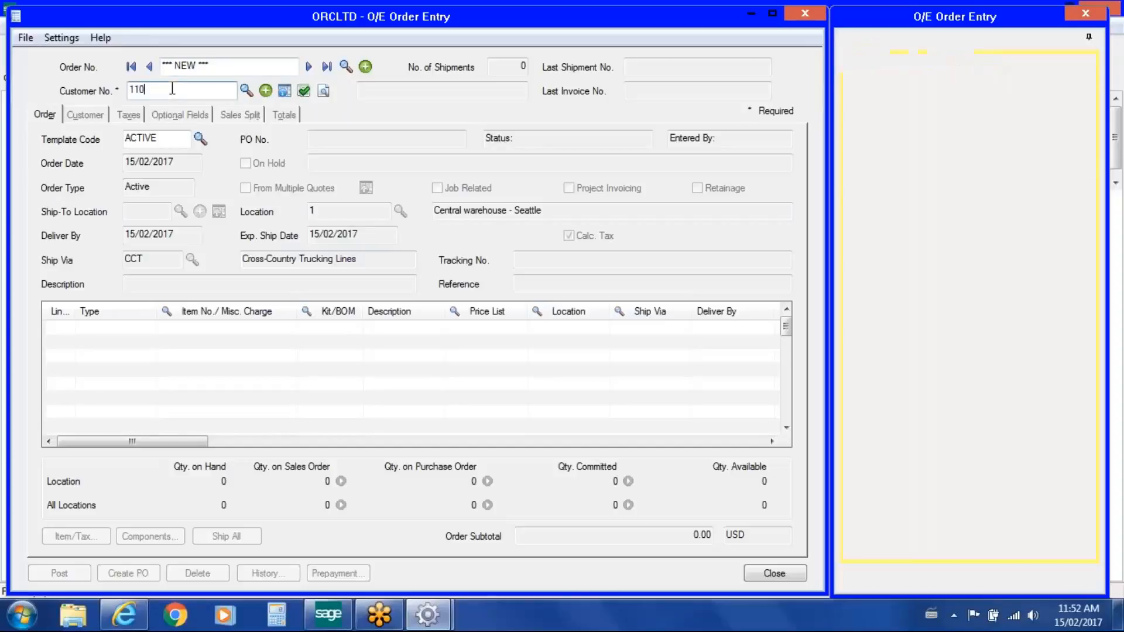
pyautogui.write('0')
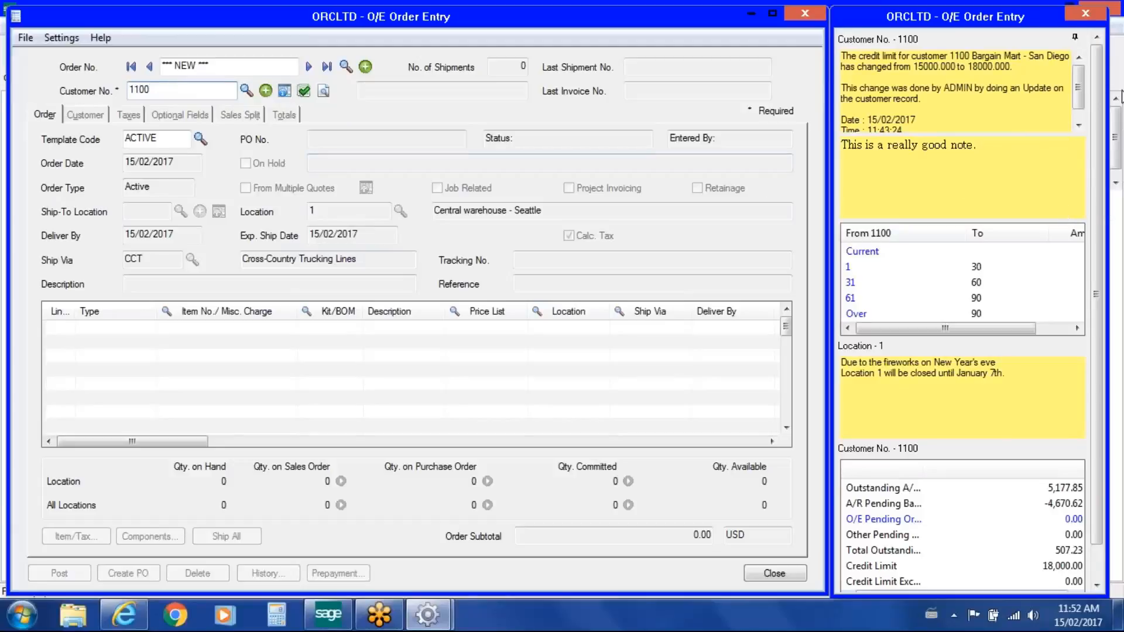
pyautogui.click(1095, 39)
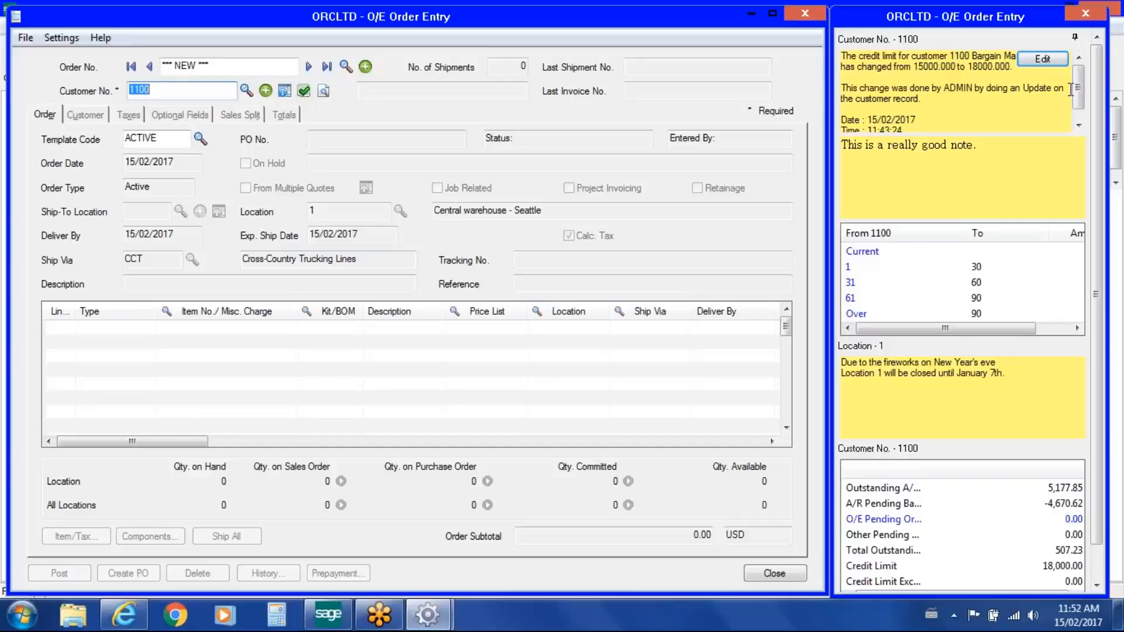
pyautogui.moveTo(1076, 100); pyautogui.dragTo(1074, 96)
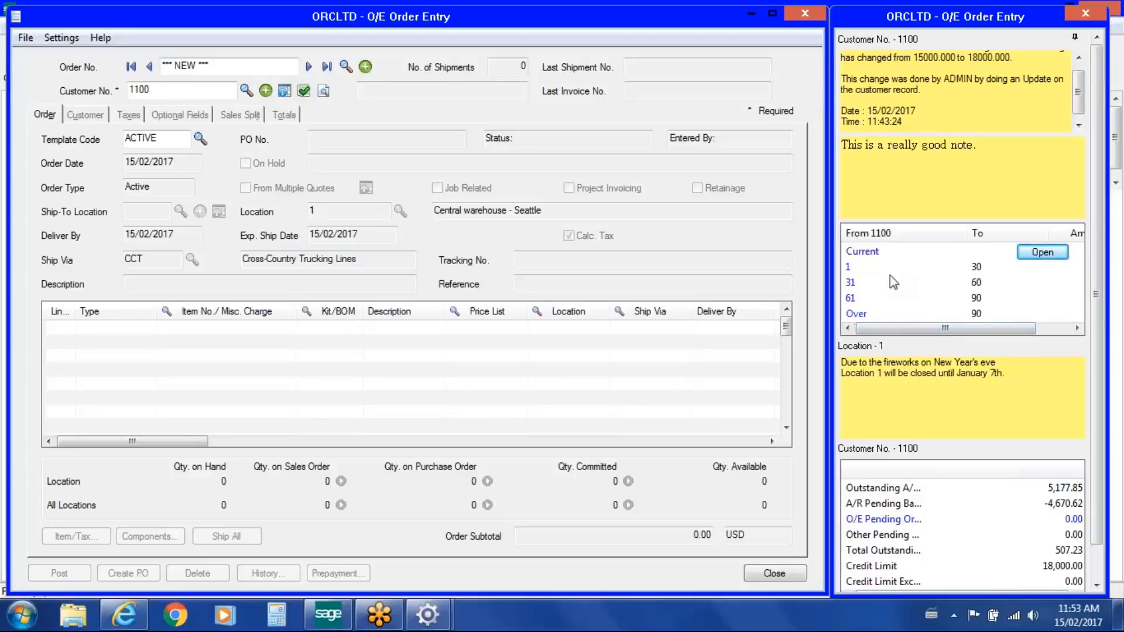
pyautogui.moveTo(923, 393)
pyautogui.moveTo(906, 335)
pyautogui.mouseDown()
pyautogui.moveTo(967, 332)
pyautogui.moveTo(899, 336)
pyautogui.mouseUp()
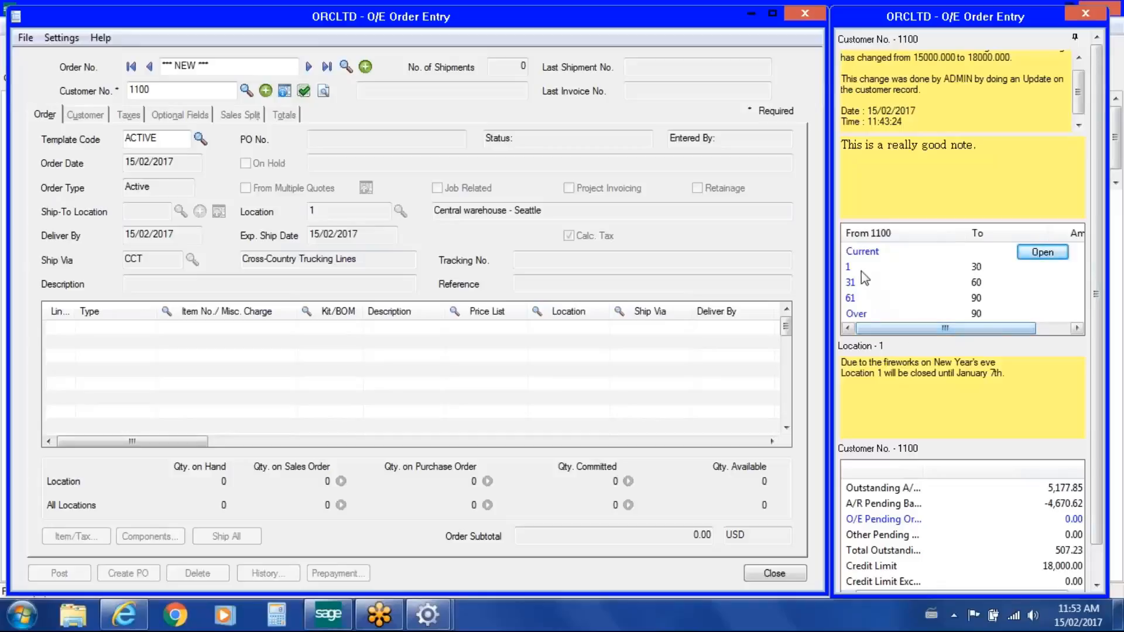
# Open the A/R customer record from the Current line of the order's aging infoset.
pyautogui.click(868, 257)
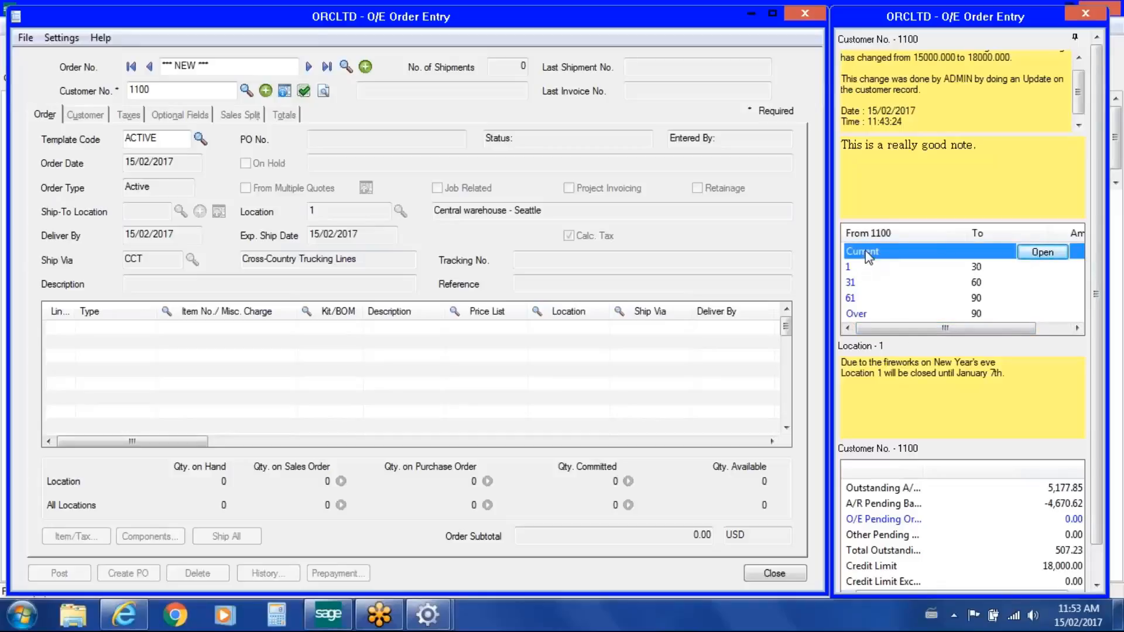
pyautogui.click(1035, 257)
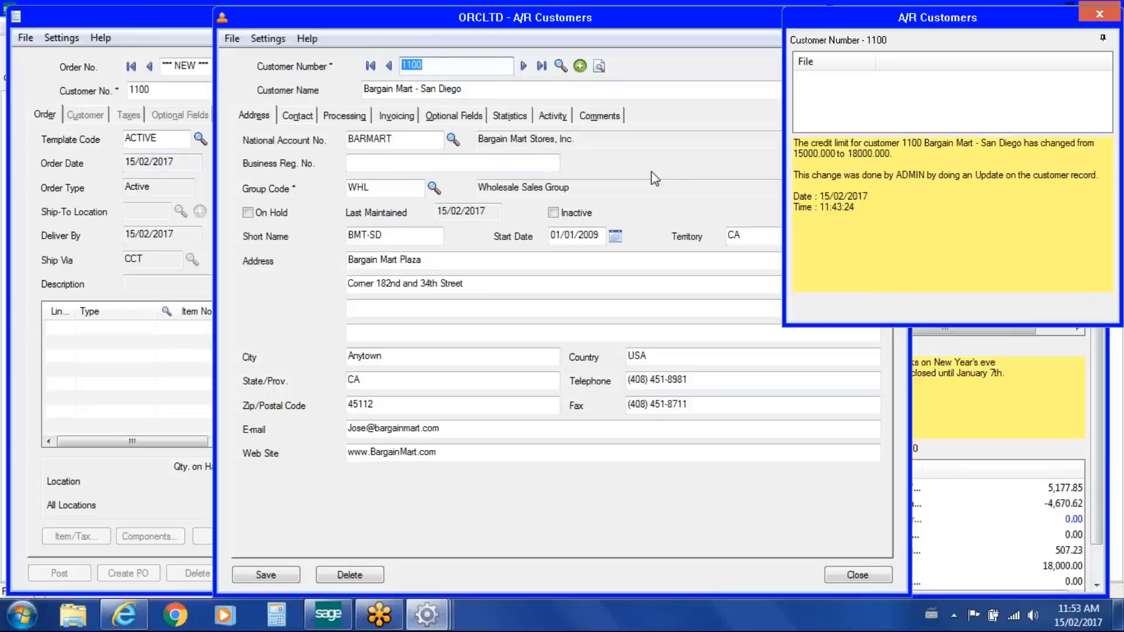
pyautogui.moveTo(897, 153)
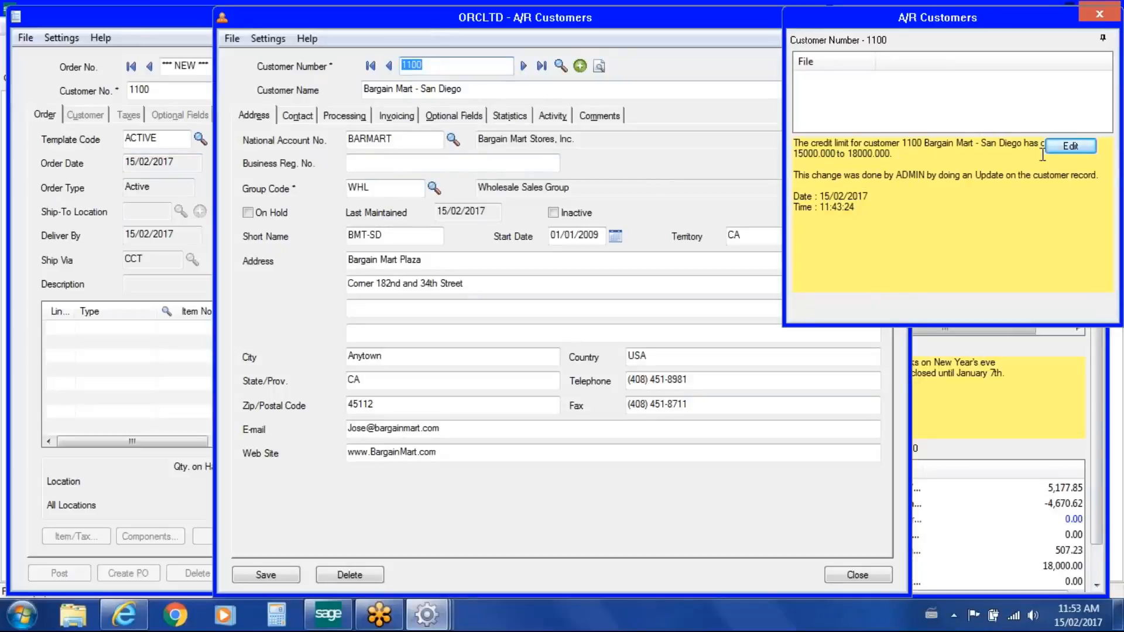
# Show the I/M Notes list behind the customer's credit limit note, and close it and the customer record without changes.
pyautogui.click(1069, 146)
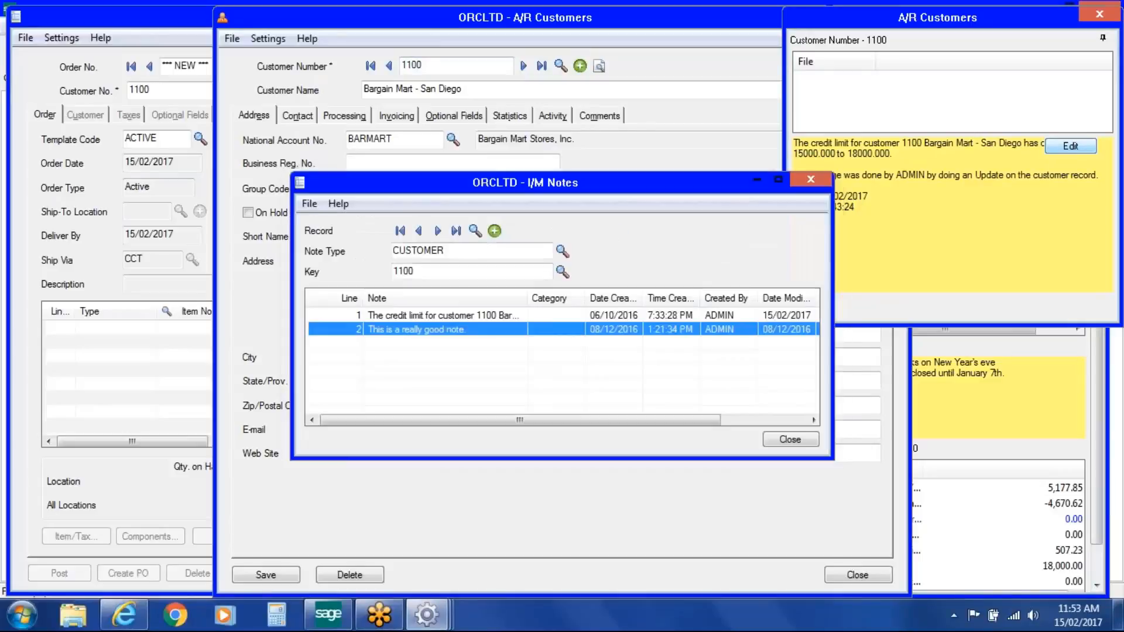
pyautogui.click(789, 439)
pyautogui.moveTo(856, 126)
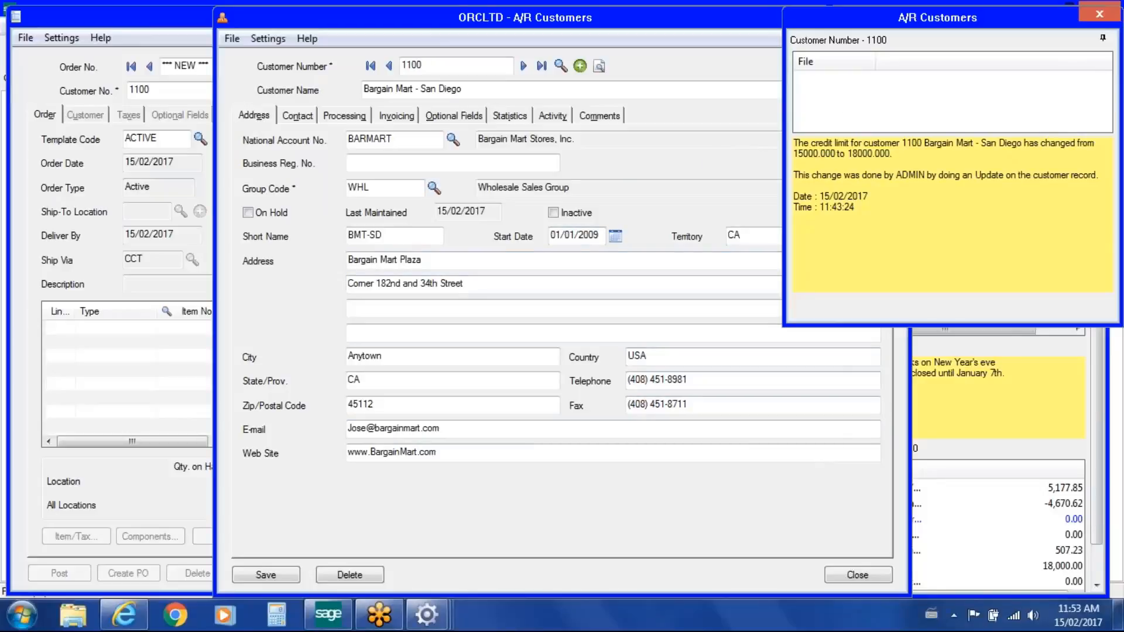
pyautogui.click(858, 575)
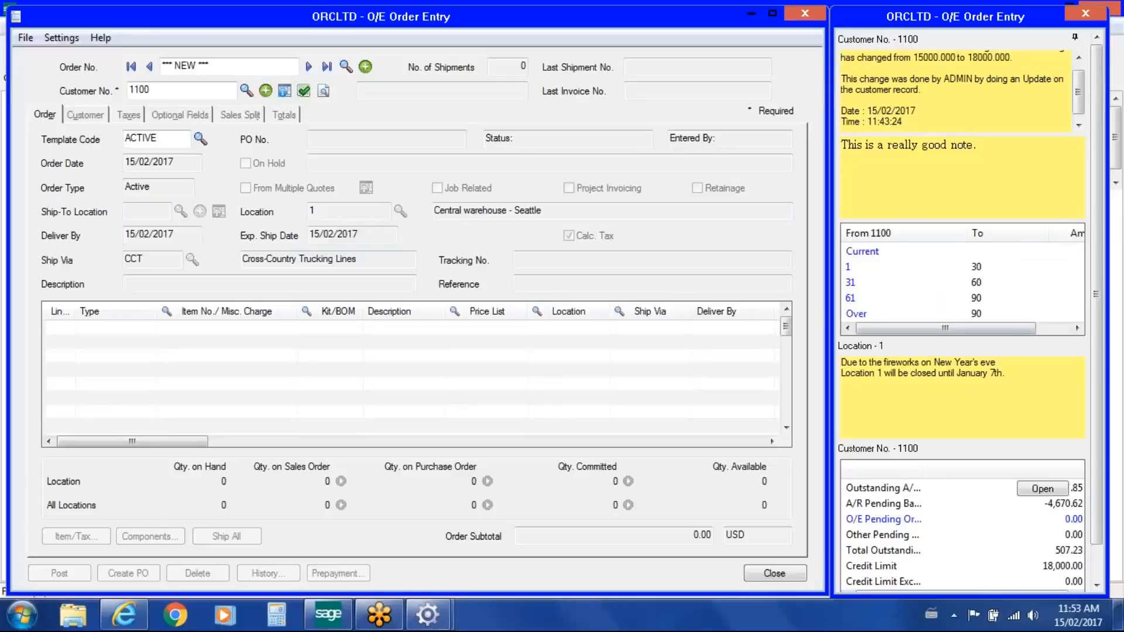
# Drill down into the O/E pending orders line of the customer's credit infoset.
pyautogui.click(875, 523)
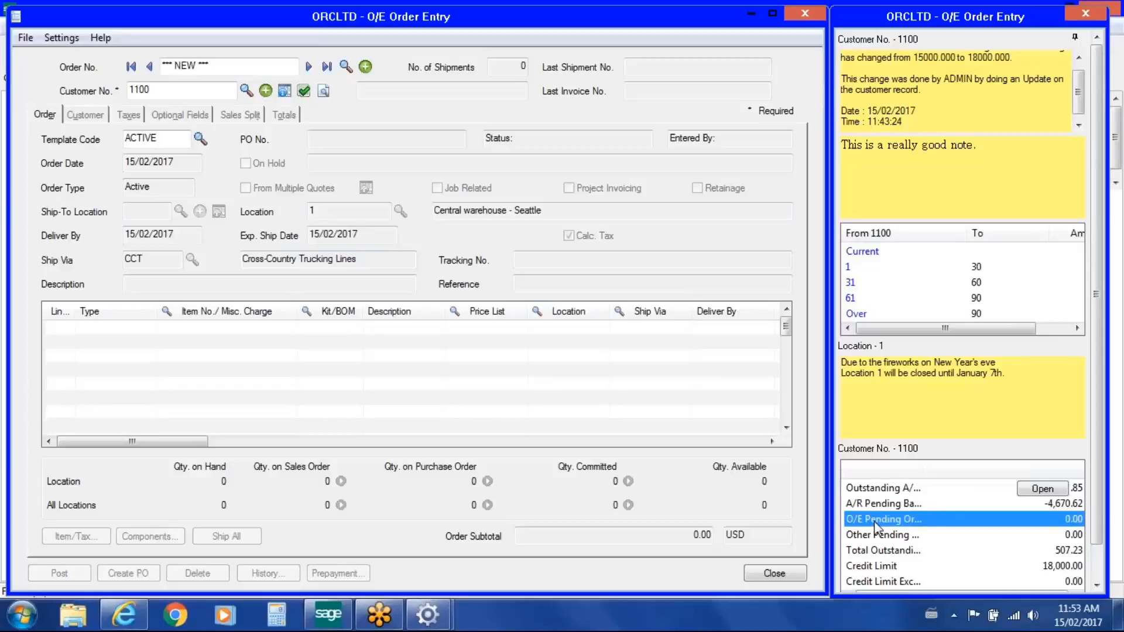
pyautogui.doubleClick(873, 520)
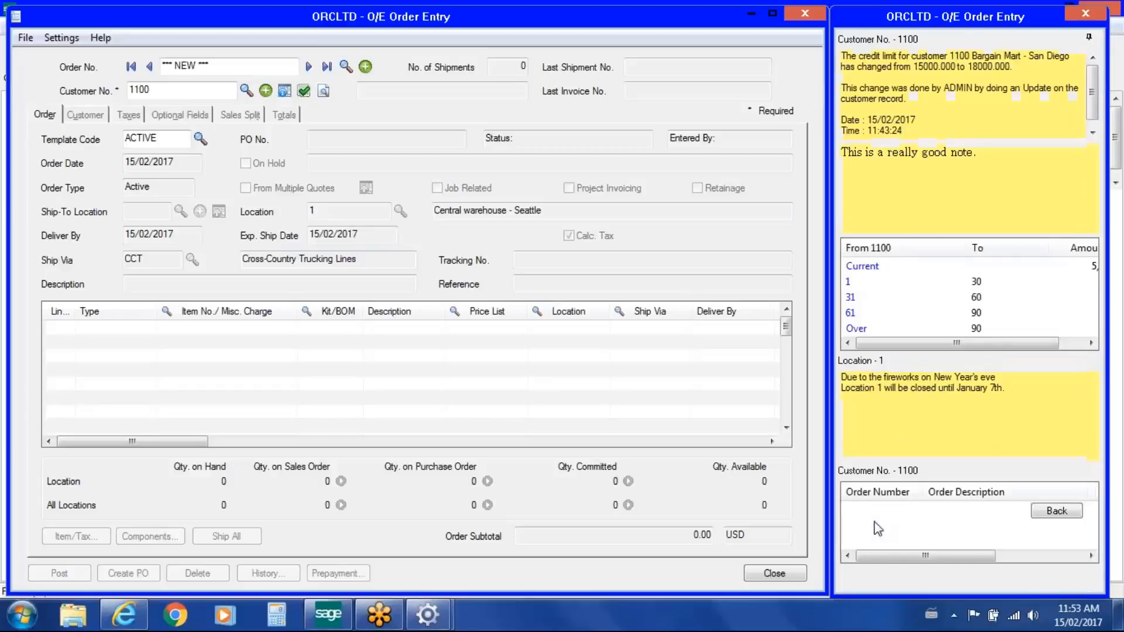
pyautogui.moveTo(873, 520); pyautogui.dragTo(953, 510)
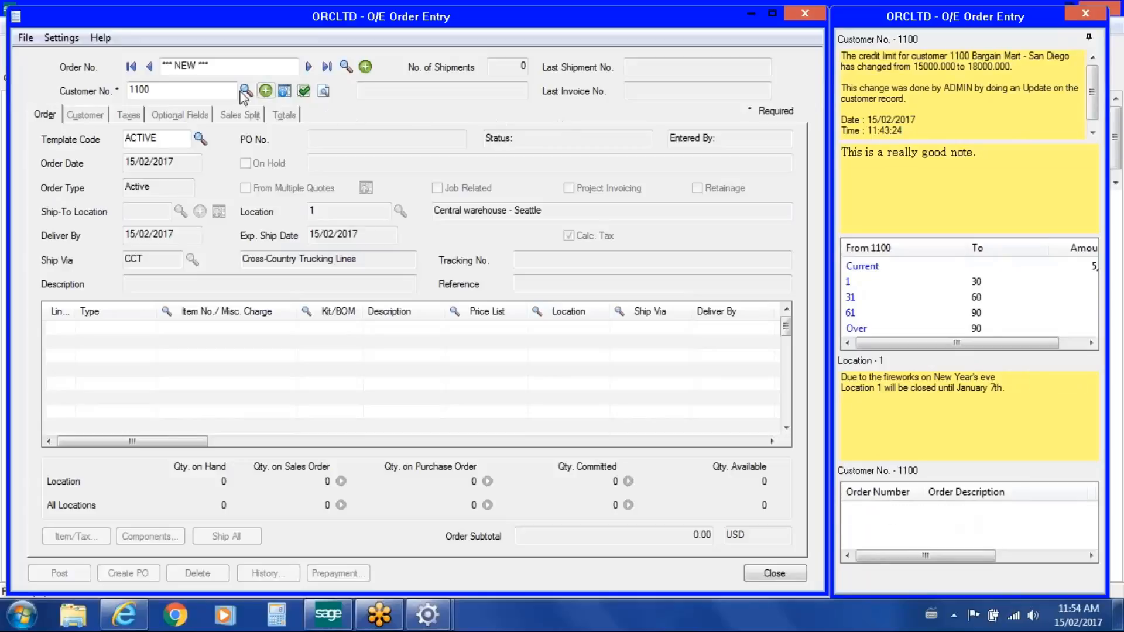
# Try to replace the order's customer number with another customer's number, and dismiss the warning.
pyautogui.doubleClick(140, 87)
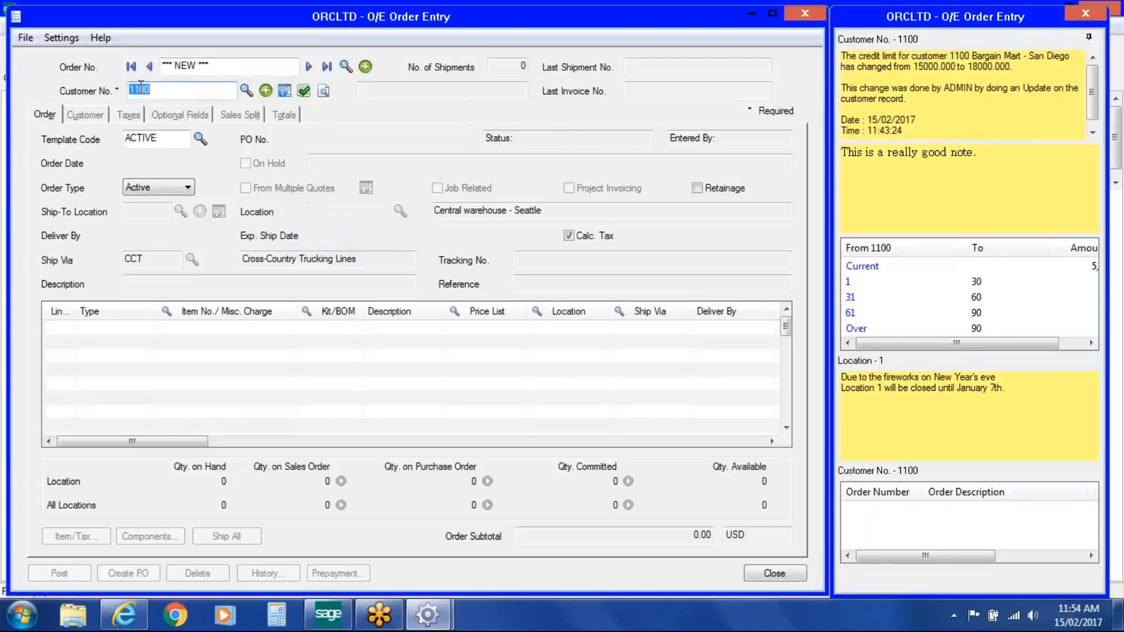
pyautogui.write('120000')
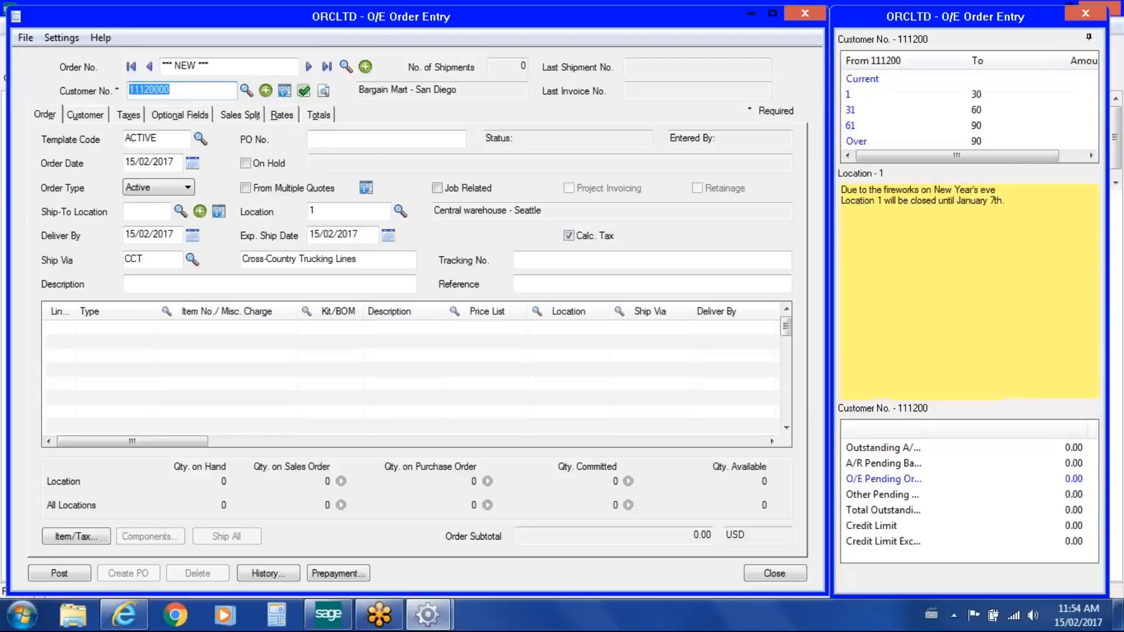
pyautogui.press('Tab')
pyautogui.click(341, 193)
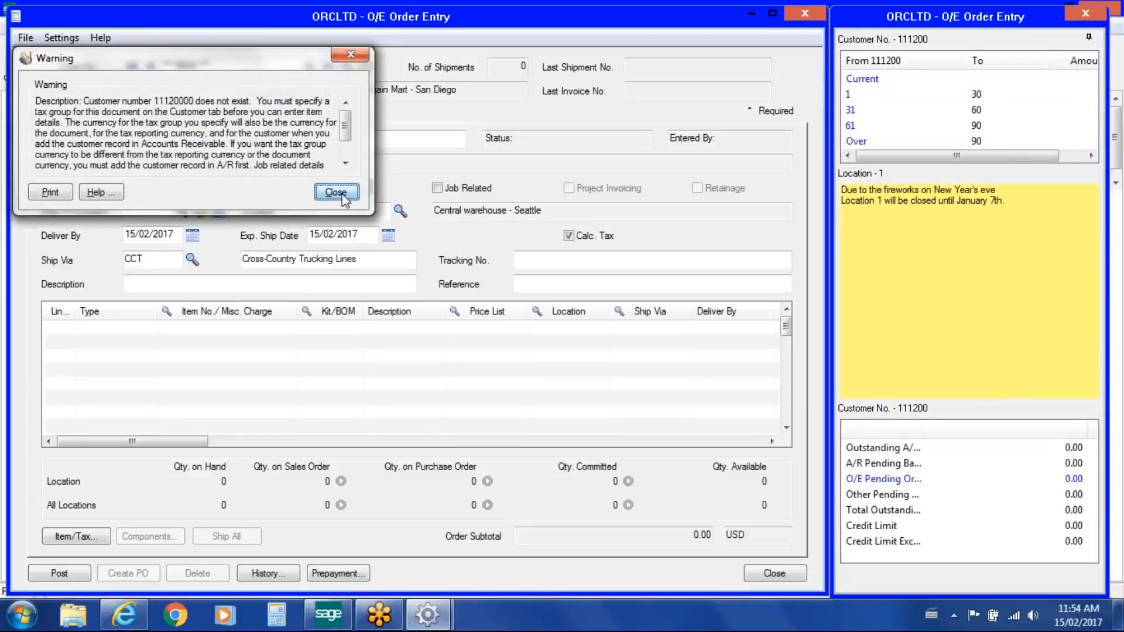
# Correct the mistyped customer number on the order to the other existing customer's number and bring up that customer's notes.
pyautogui.click(136, 91)
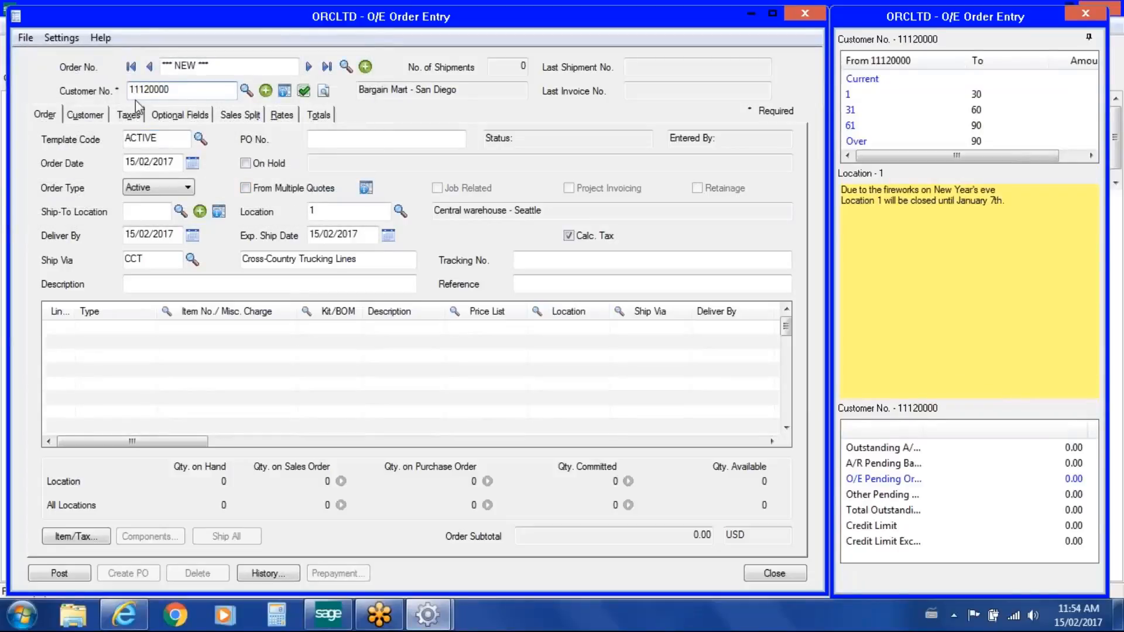
pyautogui.press('Delete')
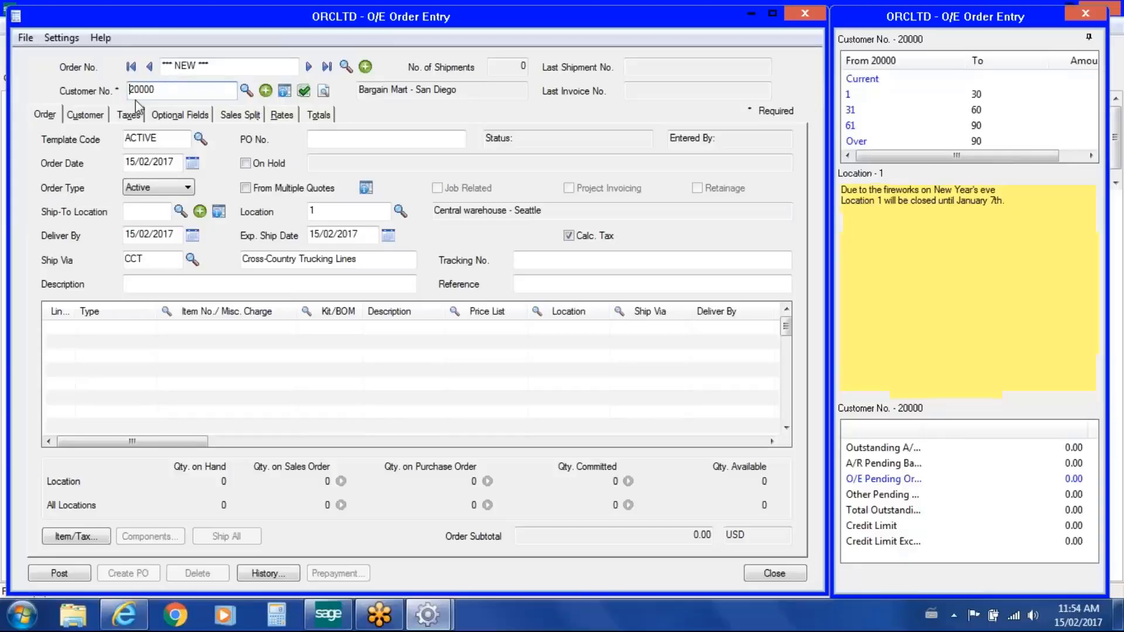
pyautogui.press('Right')
pyautogui.press('Right')
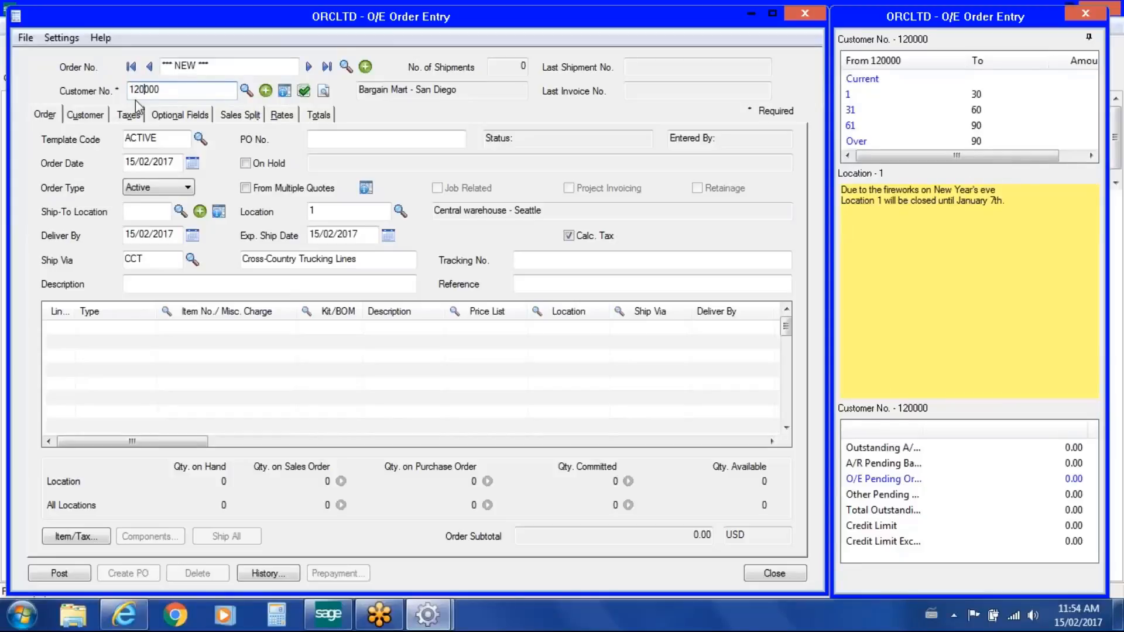
pyautogui.press('Delete')
pyautogui.write('1')
pyautogui.press('Tab')
pyautogui.moveTo(1052, 179)
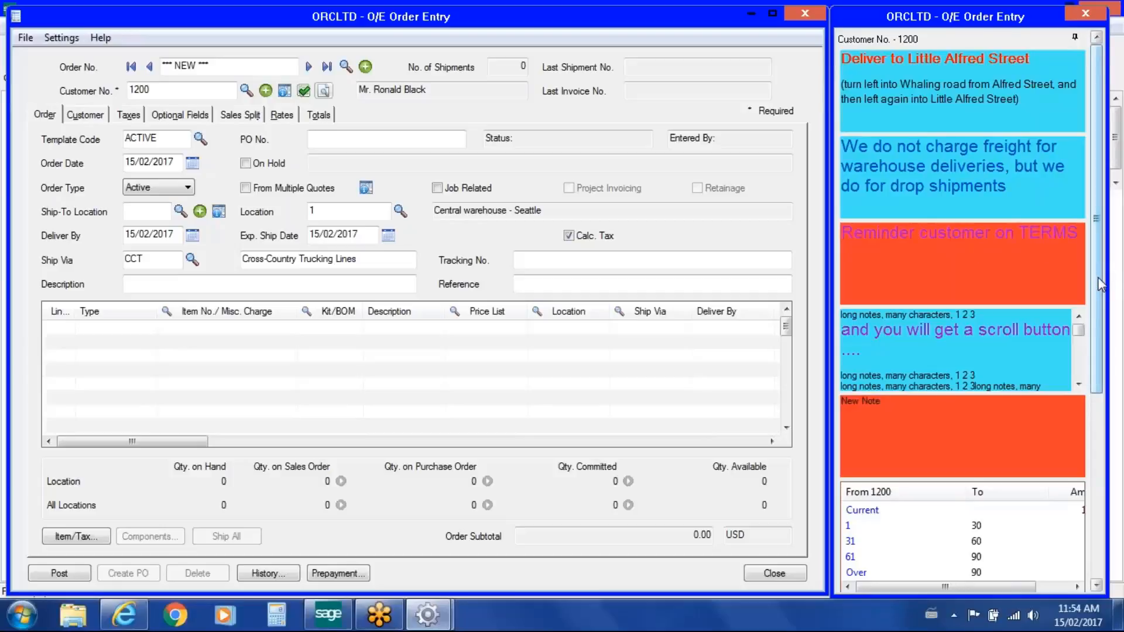
# Look through the customer's notes to the aging infoset and drill down into its Over 90 line.
pyautogui.scroll(-3, 1098, 284)
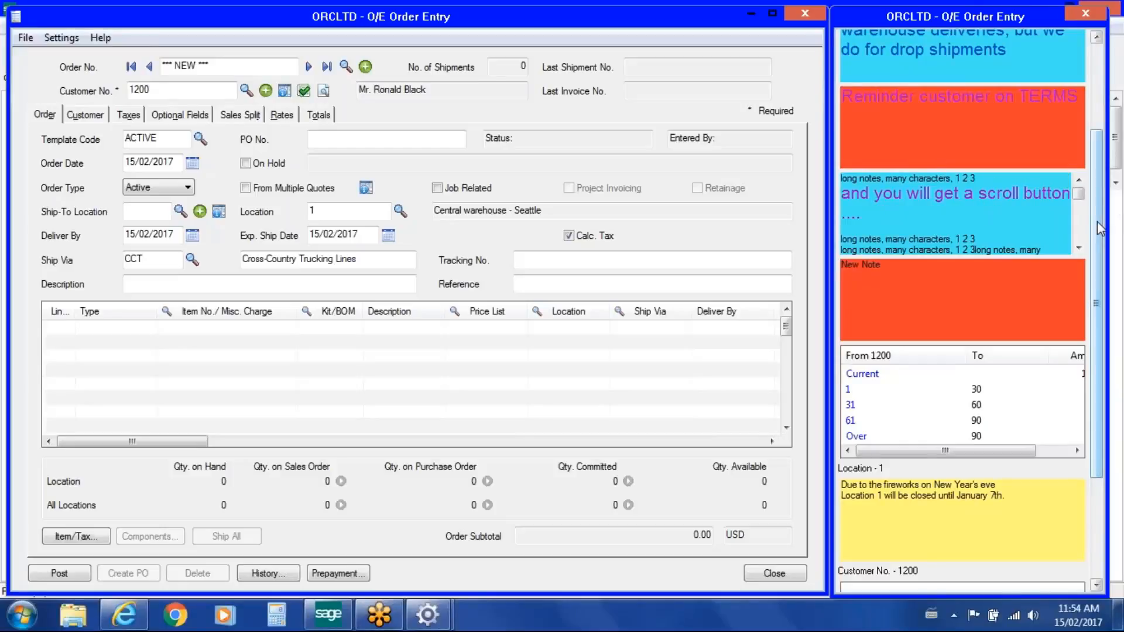
pyautogui.moveTo(1099, 228); pyautogui.dragTo(1102, 329)
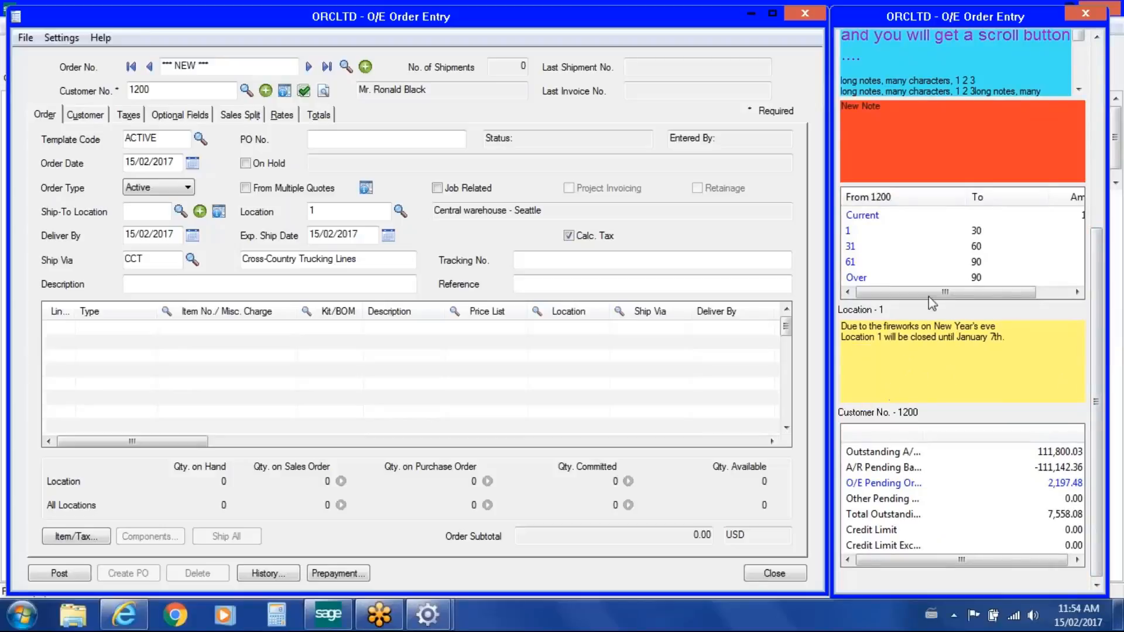
pyautogui.moveTo(968, 292); pyautogui.dragTo(899, 293)
pyautogui.click(862, 277)
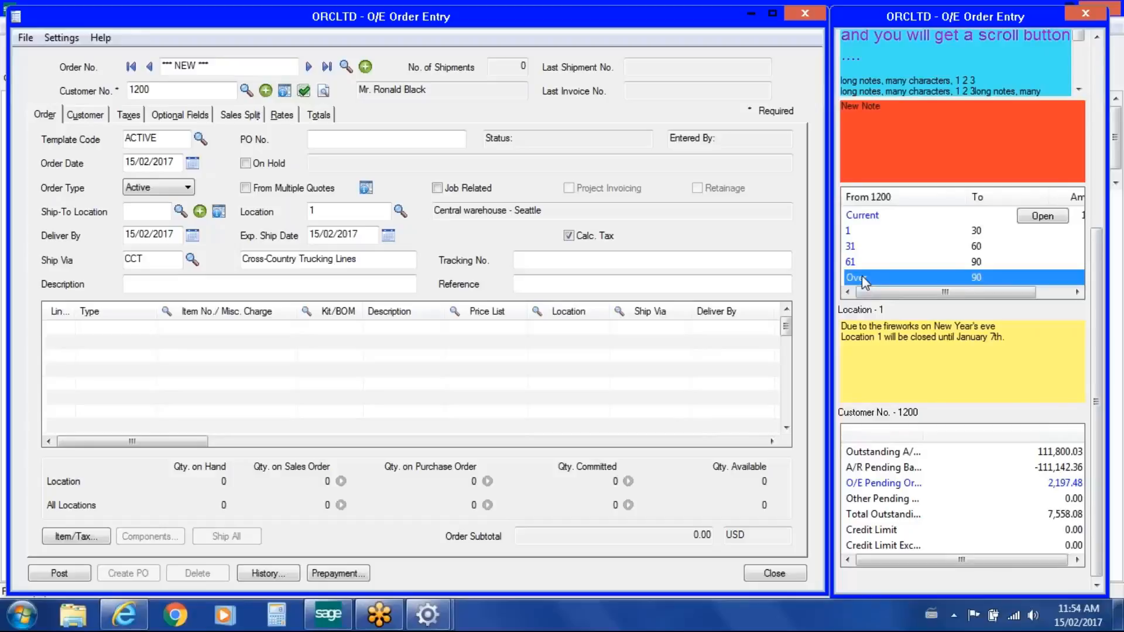
pyautogui.doubleClick(861, 277)
pyautogui.moveTo(870, 226)
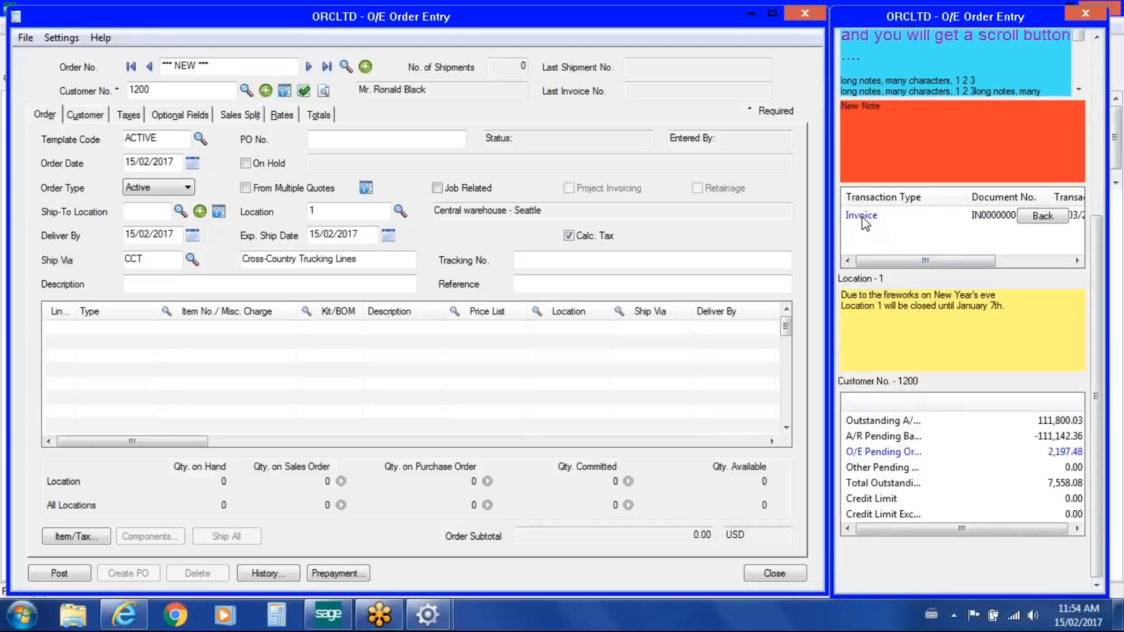
# Open the listed overdue invoice in A/R Invoice Entry, then close its notes window and the invoice.
pyautogui.moveTo(919, 257)
pyautogui.mouseDown()
pyautogui.moveTo(963, 258)
pyautogui.moveTo(916, 259)
pyautogui.mouseUp()
pyautogui.click(872, 216)
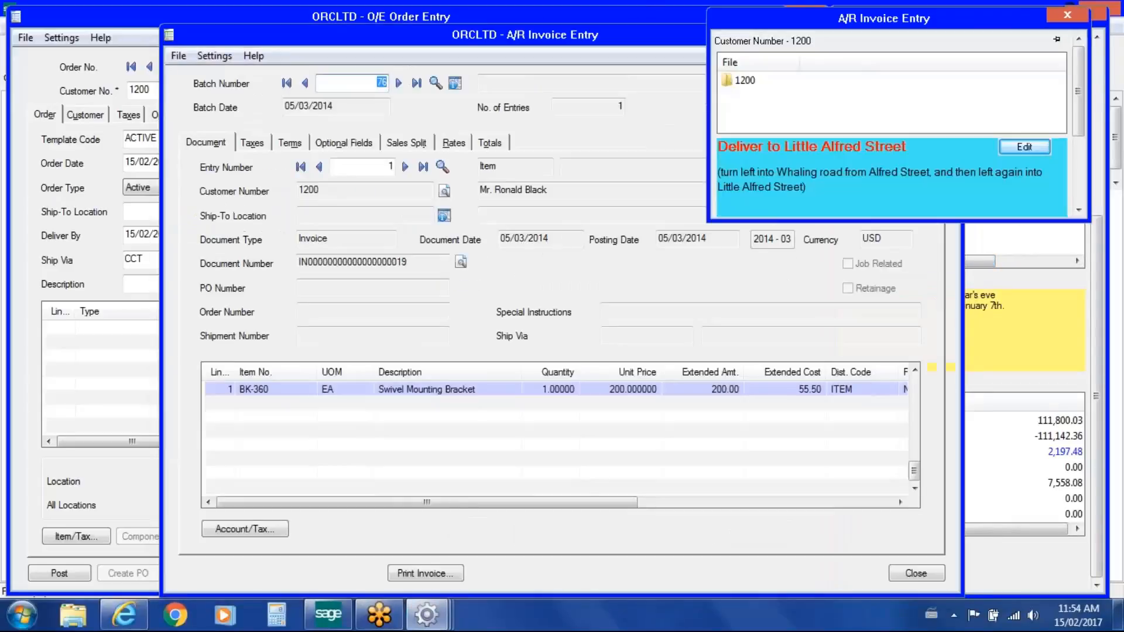
pyautogui.moveTo(745, 103)
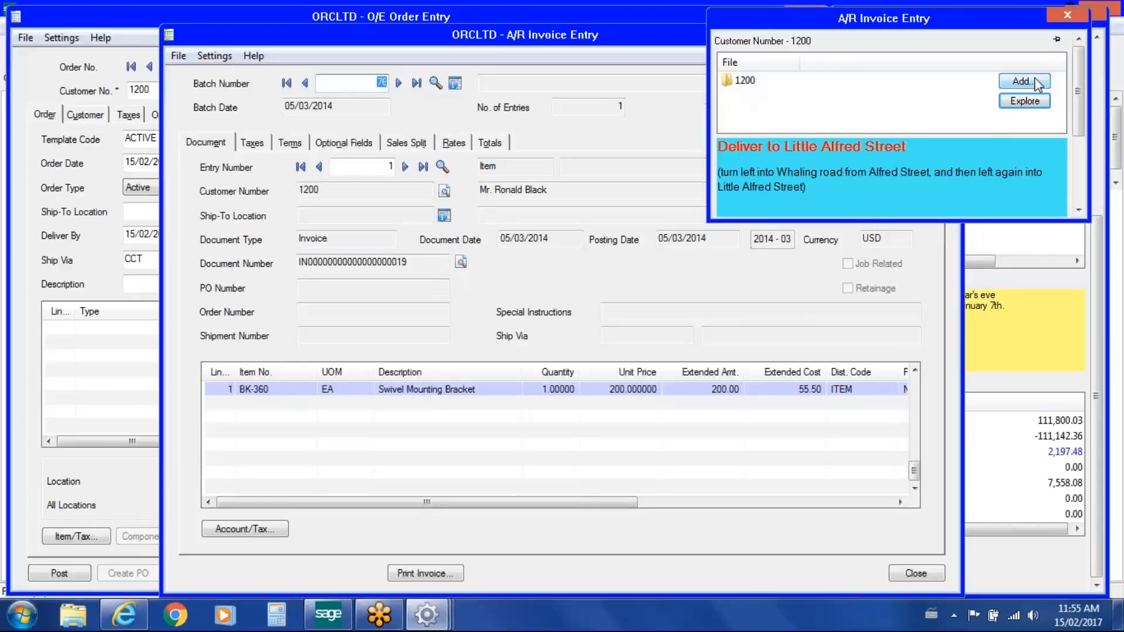
pyautogui.click(1065, 17)
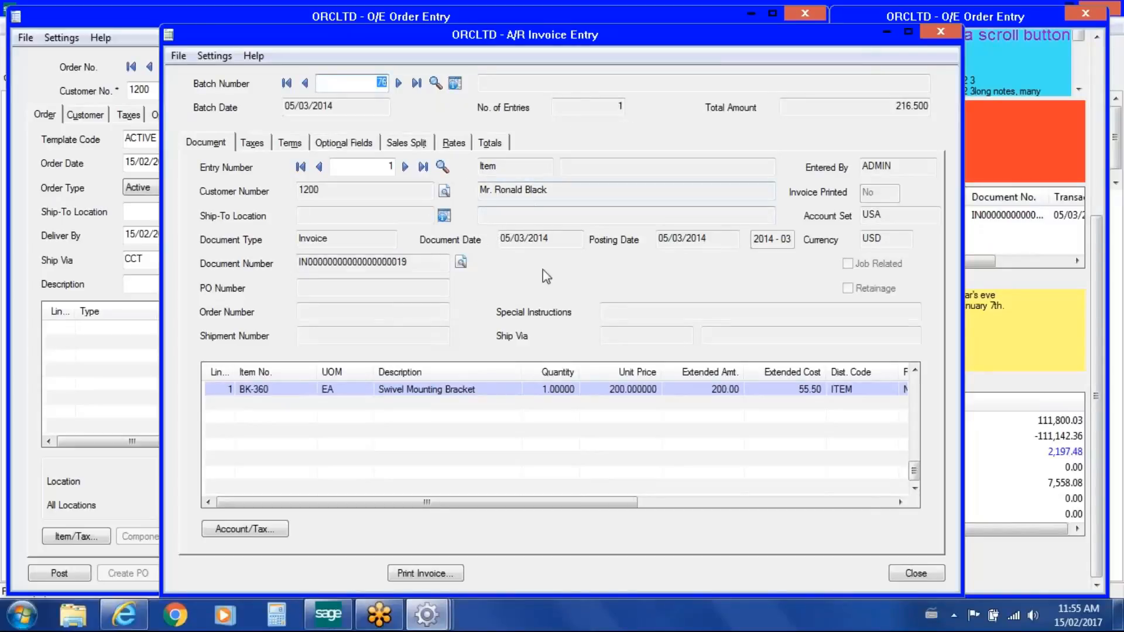
pyautogui.click(929, 571)
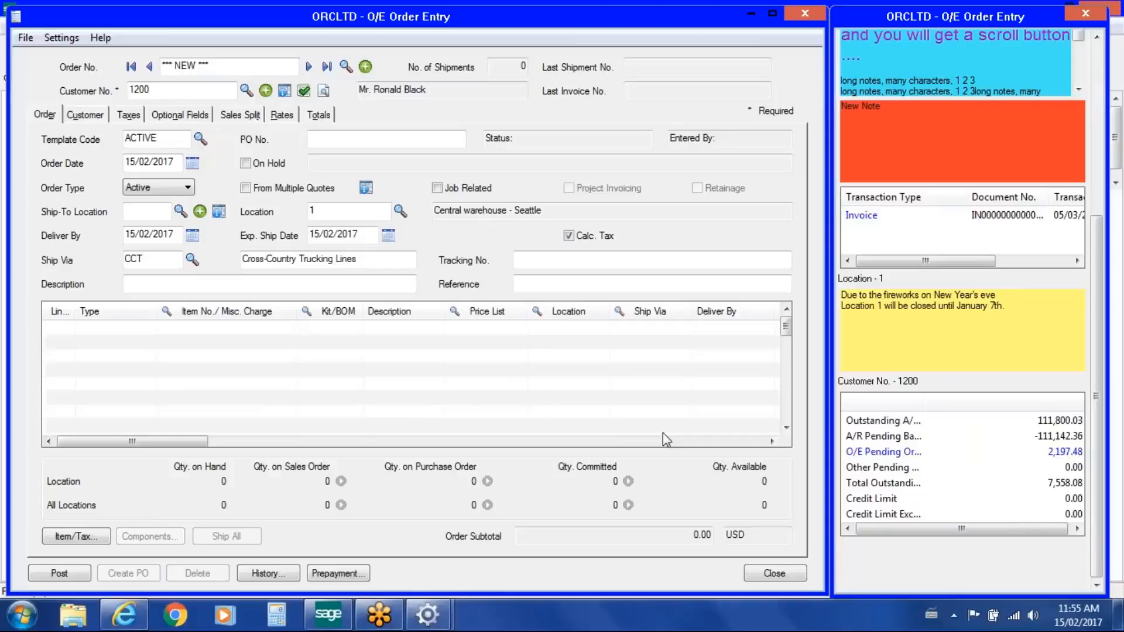
# Drill down into O/E Pending Orders in the customer's credit infoset and widen the Order Number column.
pyautogui.moveTo(1013, 316)
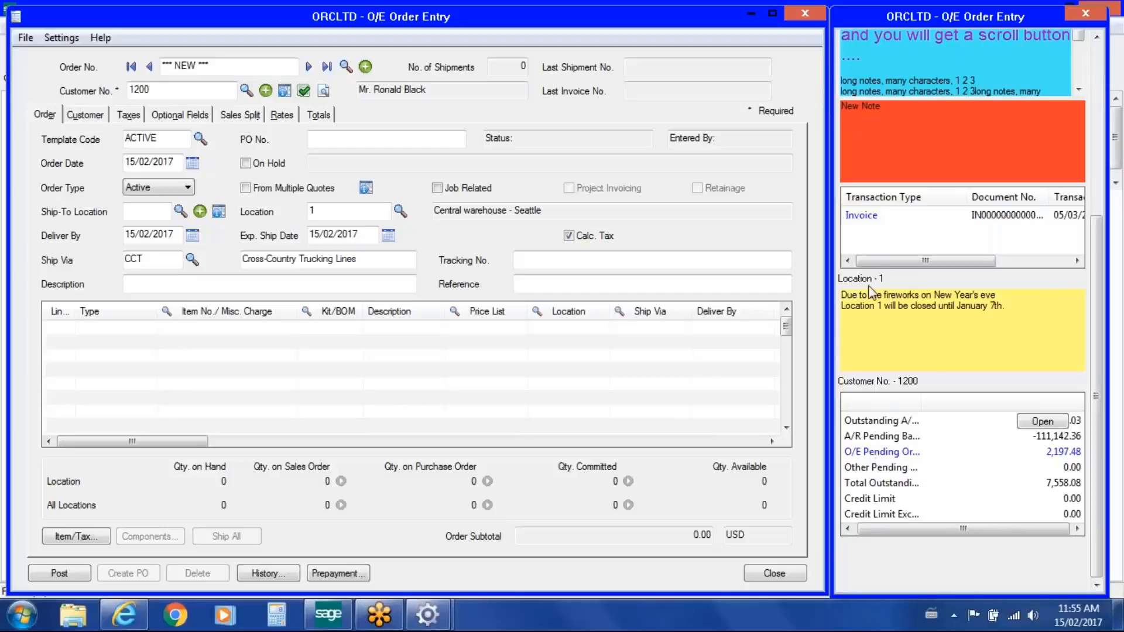
pyautogui.click(881, 452)
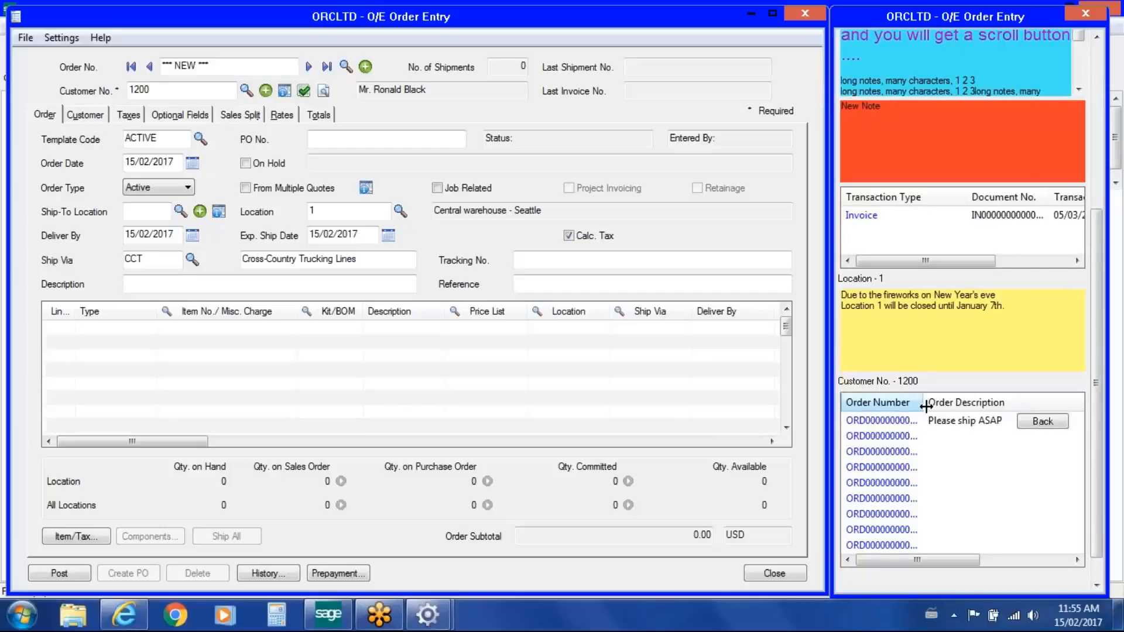
pyautogui.moveTo(923, 401); pyautogui.dragTo(967, 398)
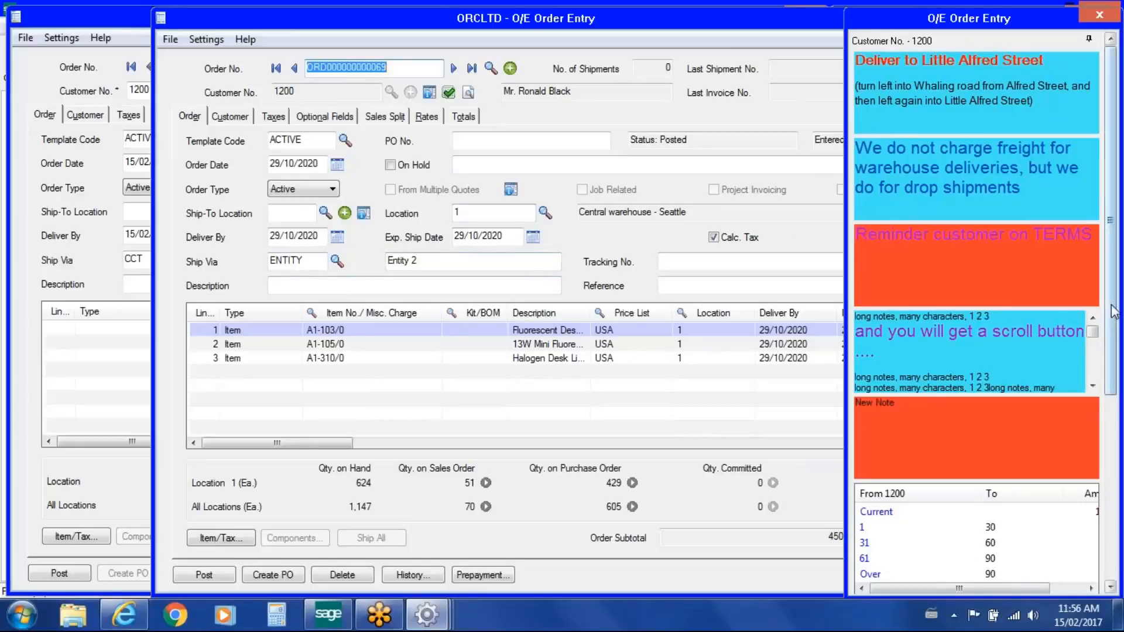
# Review the opened pending order's notes and infosets, close them with the order, and return to the credit infoset's summary.
pyautogui.moveTo(1109, 307); pyautogui.dragTo(1104, 456)
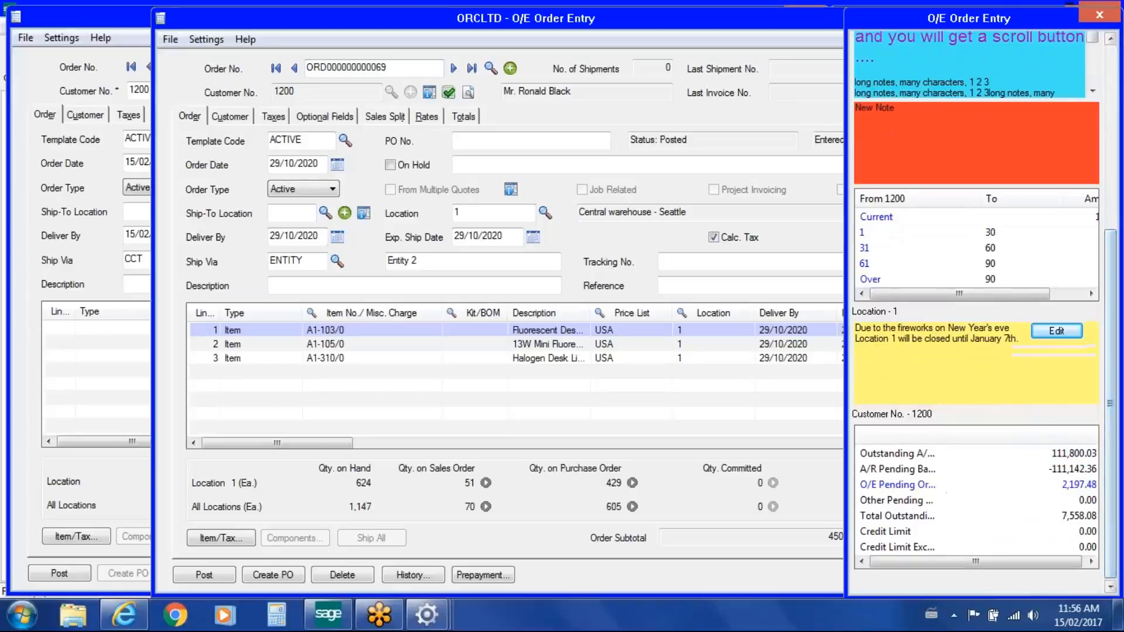
pyautogui.moveTo(1117, 384); pyautogui.dragTo(1118, 180)
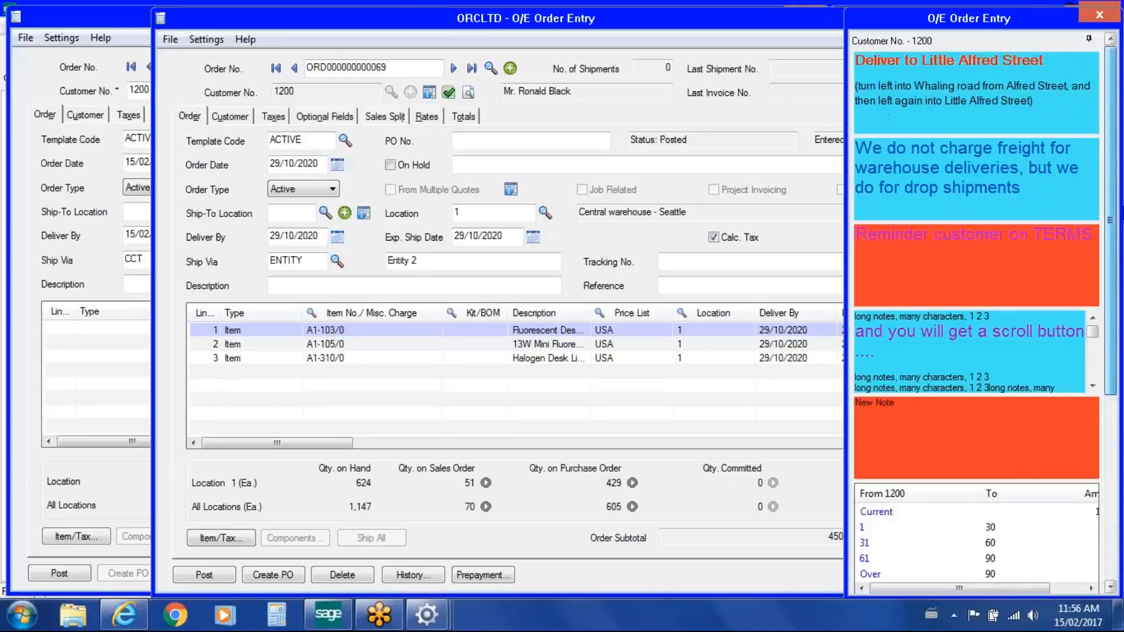
pyautogui.click(1107, 11)
pyautogui.click(949, 13)
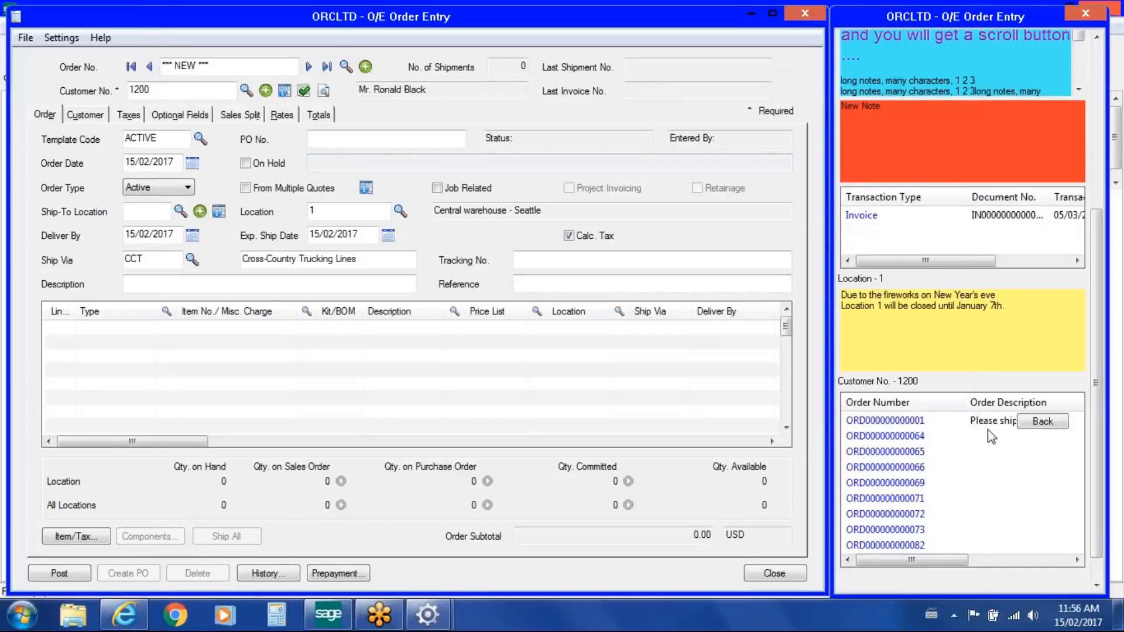
pyautogui.click(1018, 418)
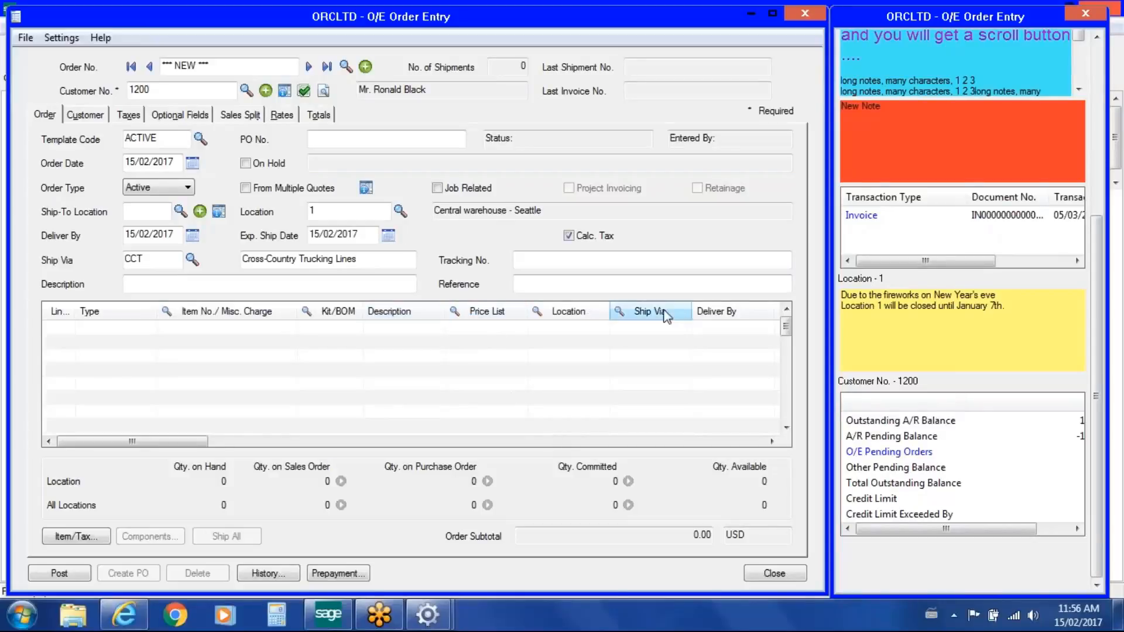
# Close the notes window and the new order without posting it.
pyautogui.moveTo(939, 147)
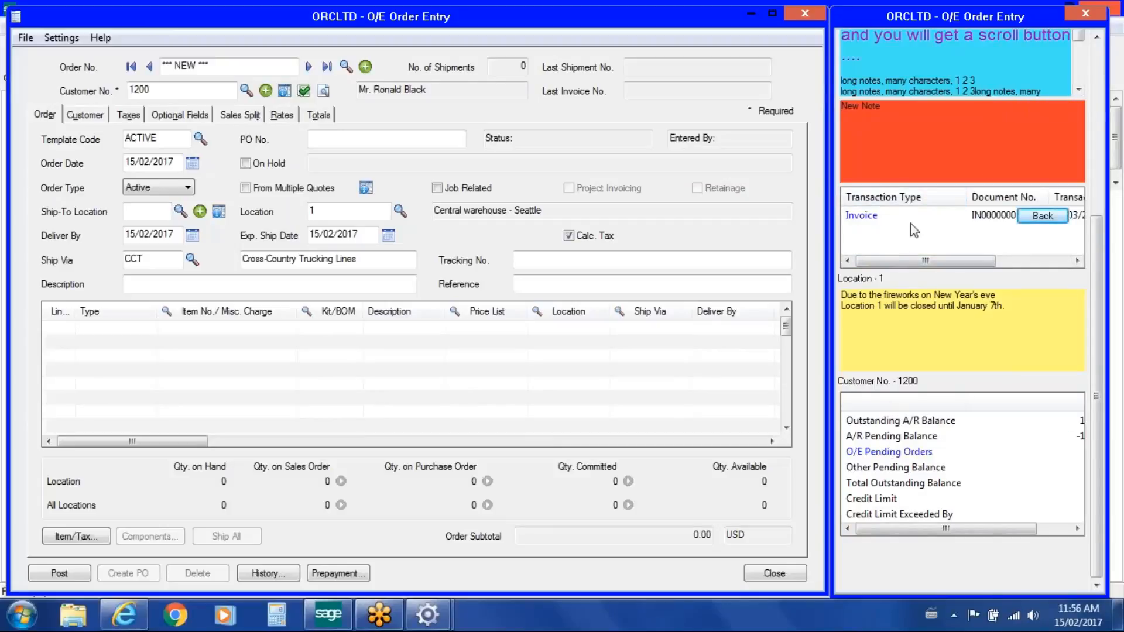
pyautogui.click(1085, 13)
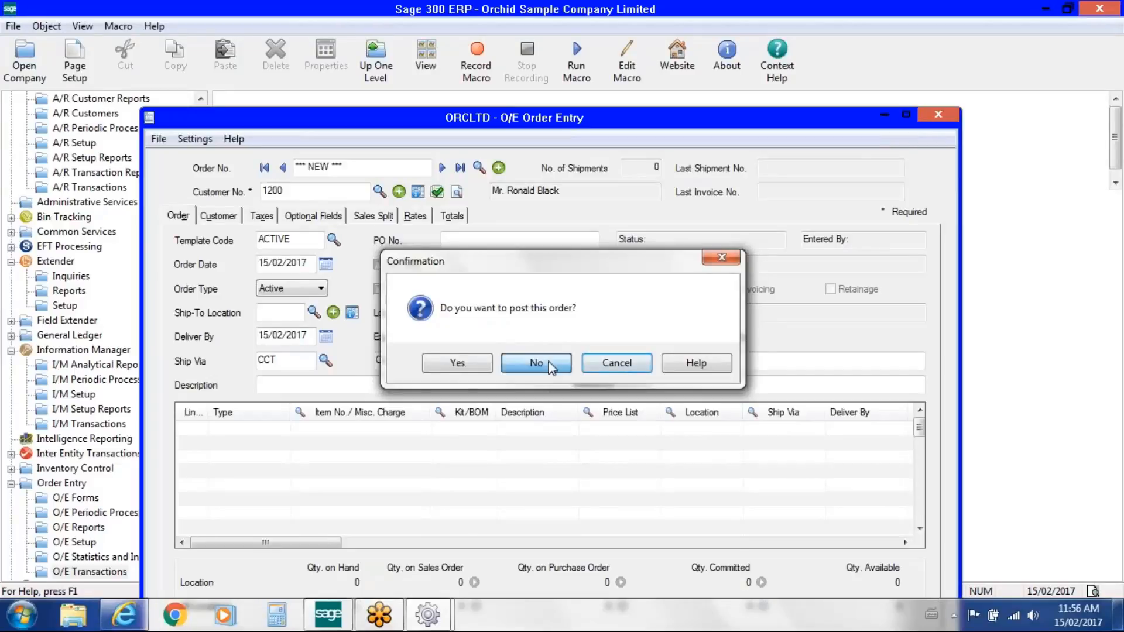
pyautogui.click(534, 504)
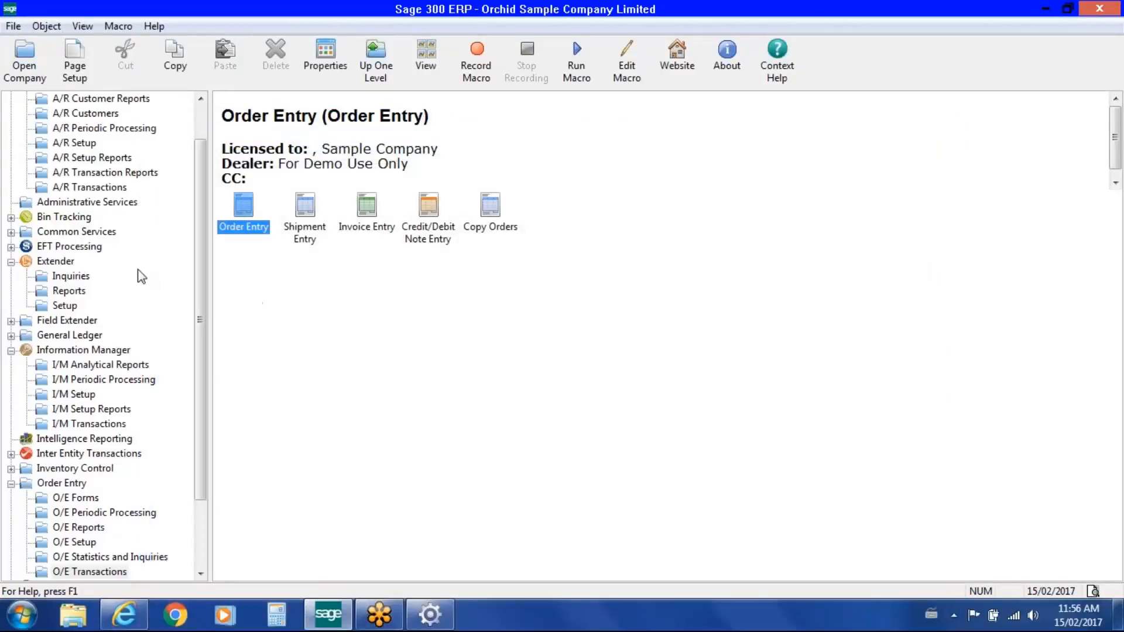
# Collapse Order Entry and Accounts Receivable, and open the Invoice Batch List from the A/P Transactions folder.
pyautogui.click(11, 484)
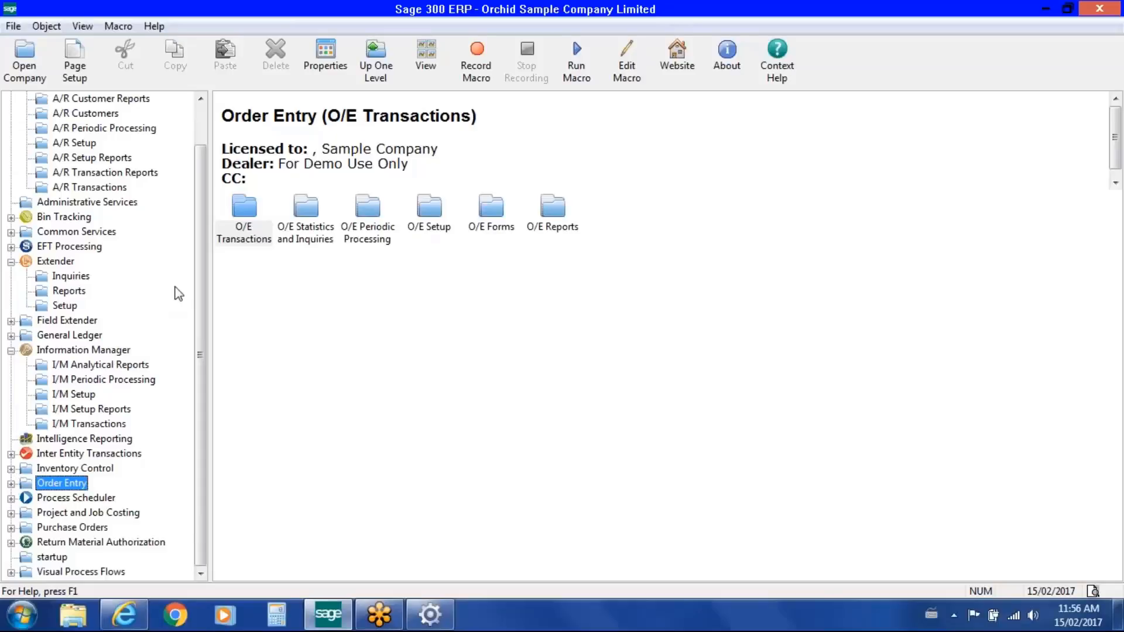
pyautogui.scroll(1, 204, 285)
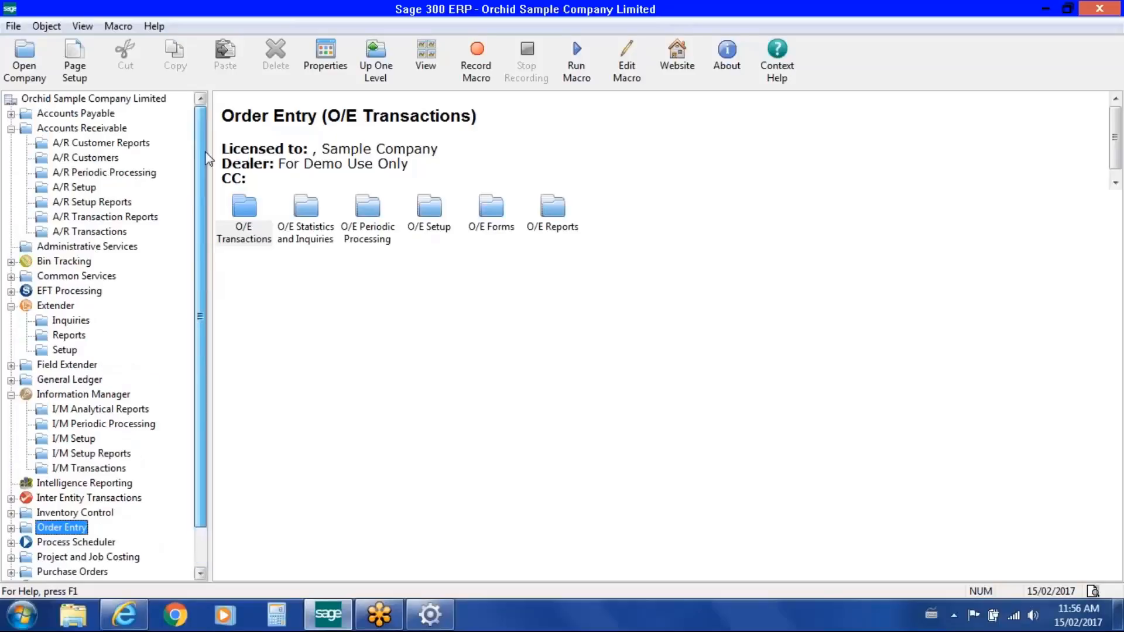
pyautogui.click(10, 129)
pyautogui.click(12, 115)
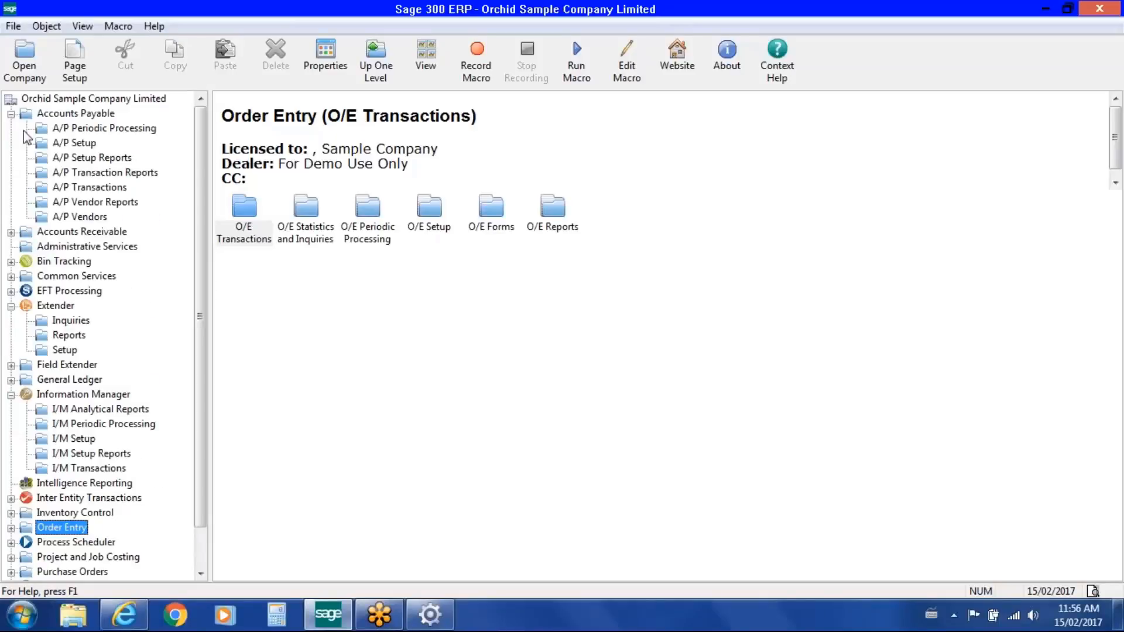
pyautogui.click(89, 188)
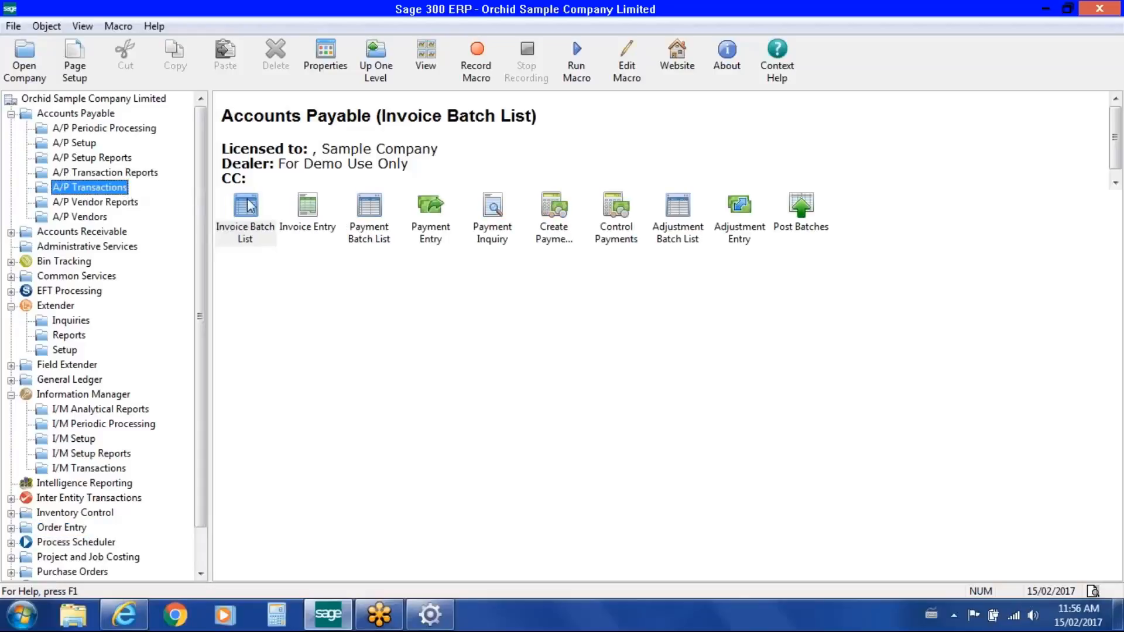
pyautogui.doubleClick(251, 221)
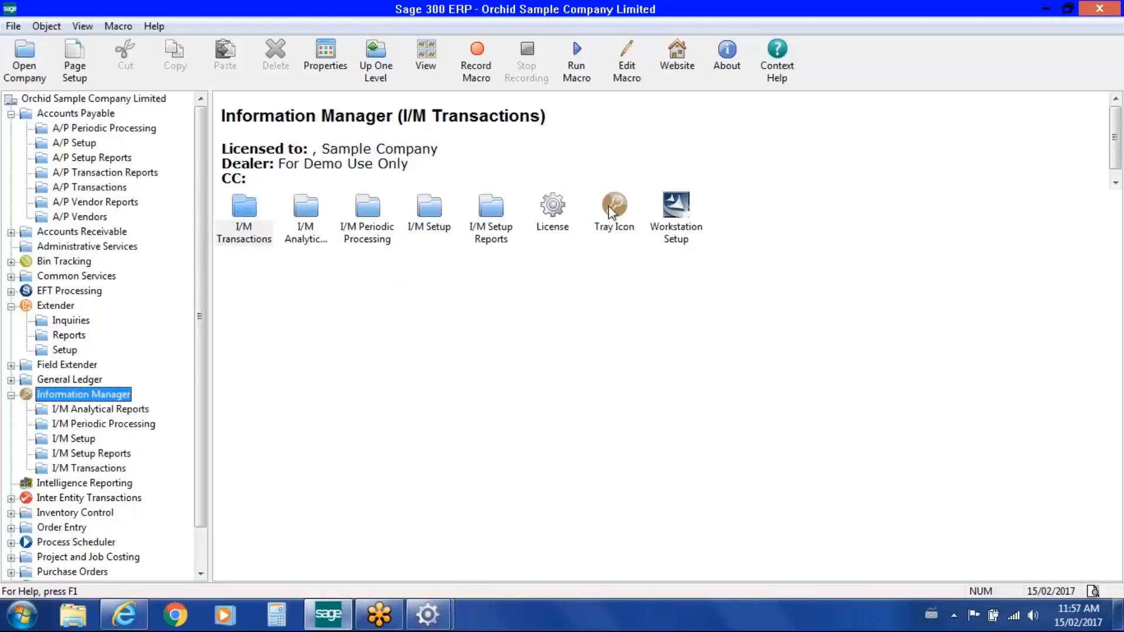
# Start Information Manager's Tray Icon and reopen the A/P Invoice Batch List.
pyautogui.doubleClick(614, 213)
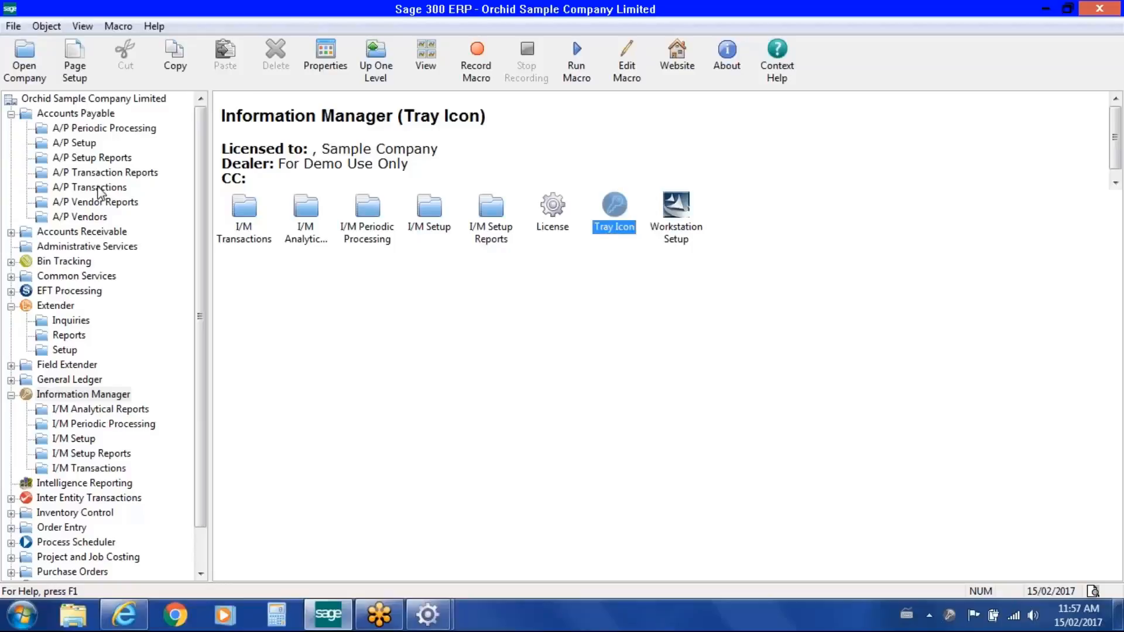
pyautogui.click(100, 188)
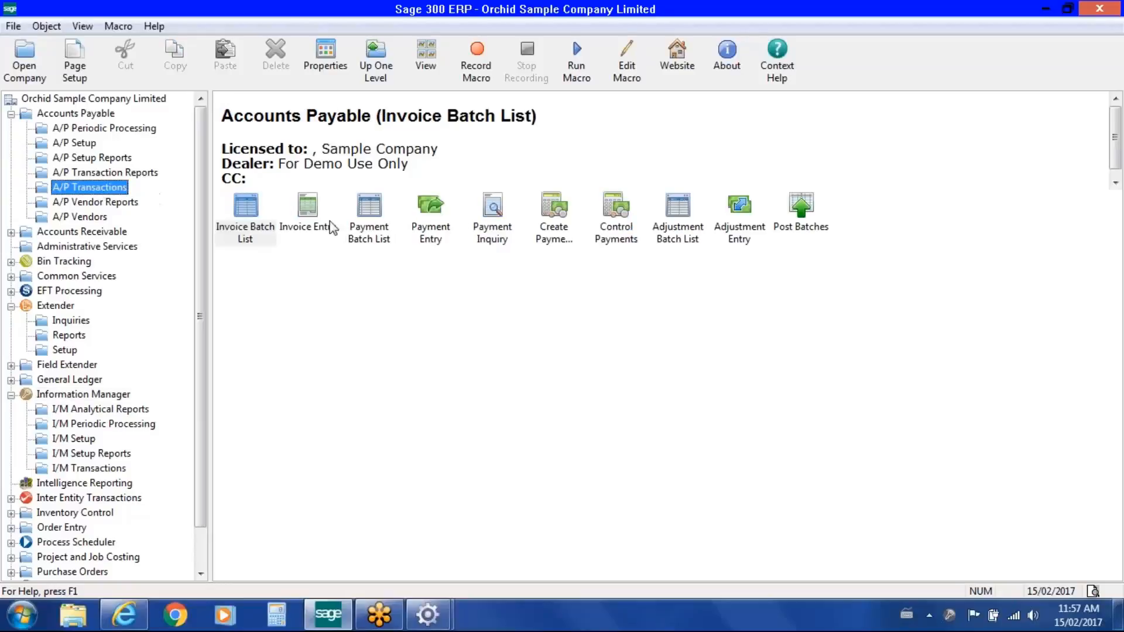
pyautogui.doubleClick(259, 216)
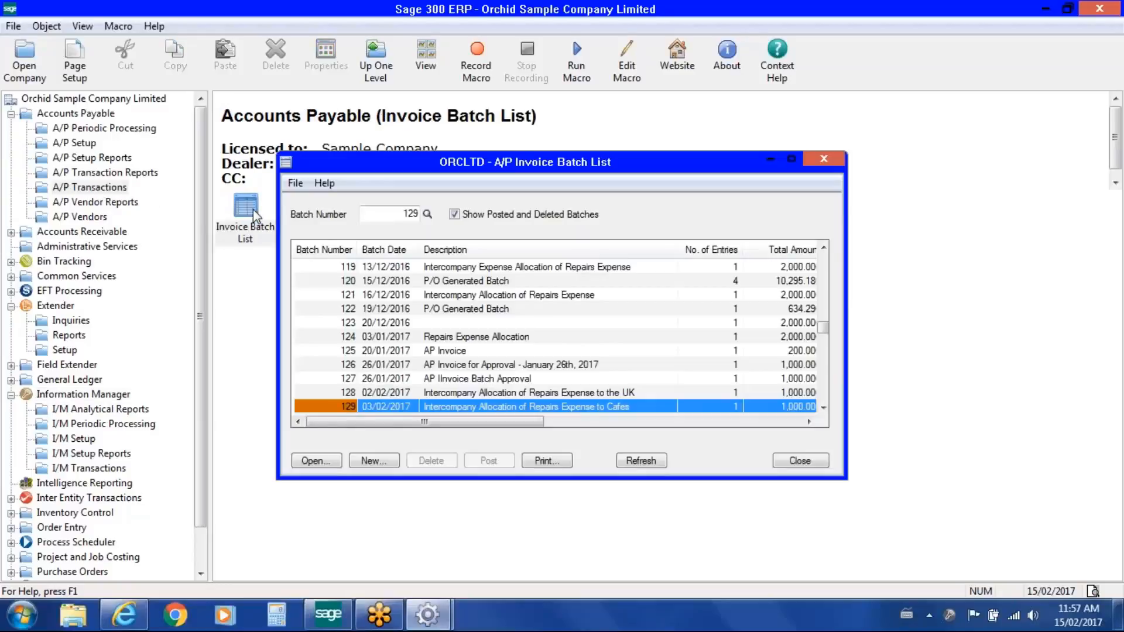
# Open the Repairs Expense Allocation batch 124 in A/P Invoice Entry and move the window so its attachments stay visible beside it.
pyautogui.click(460, 338)
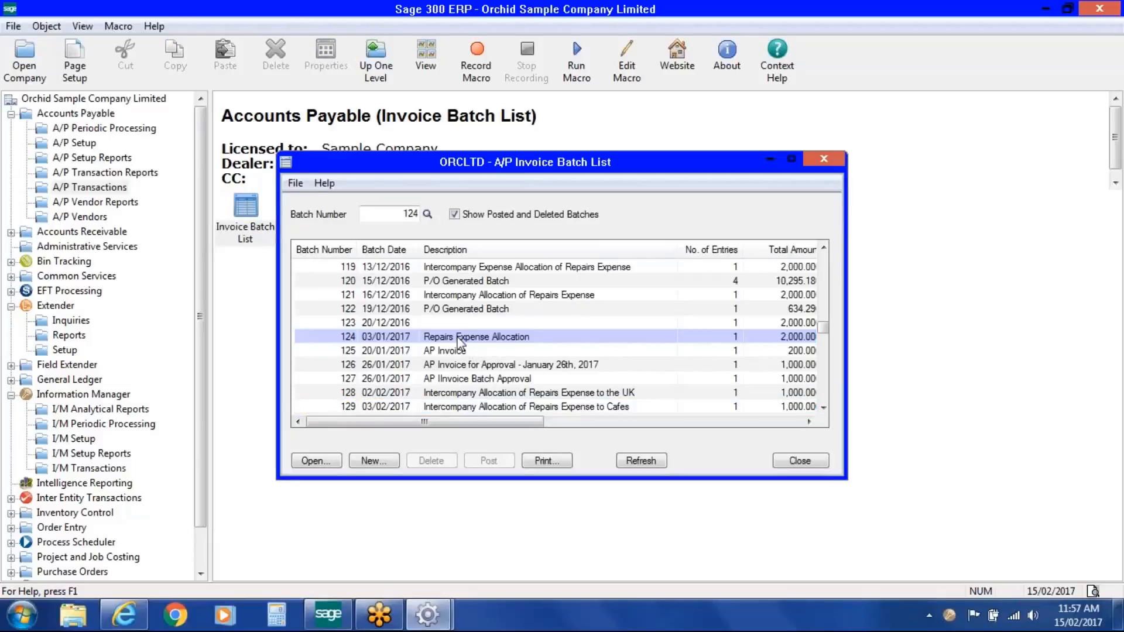
pyautogui.doubleClick(460, 338)
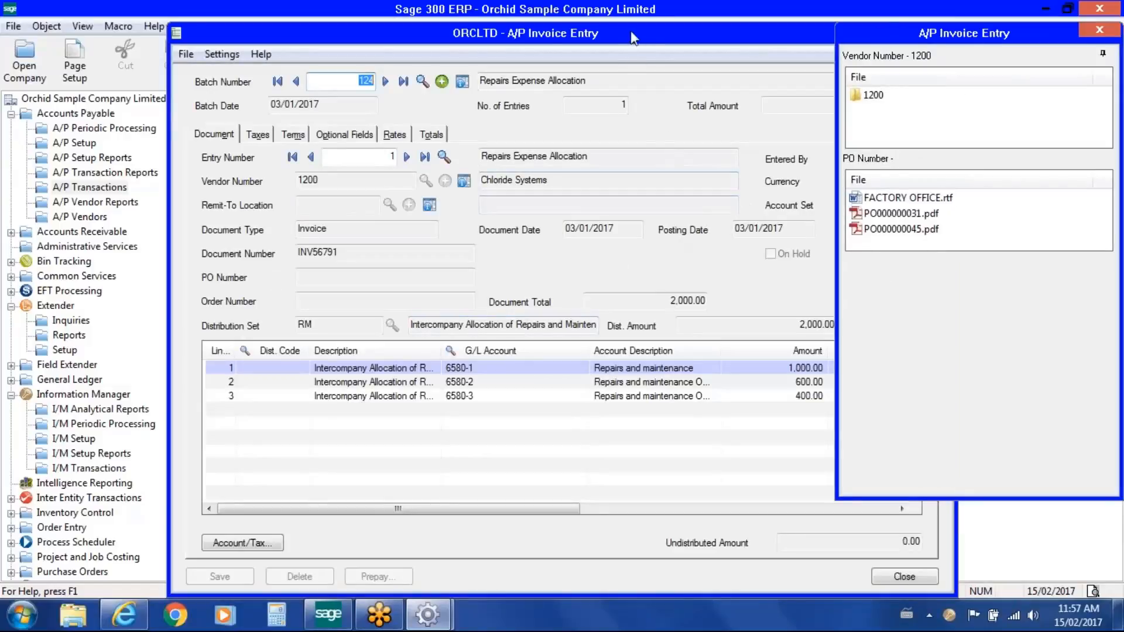
pyautogui.moveTo(626, 34); pyautogui.dragTo(502, 49)
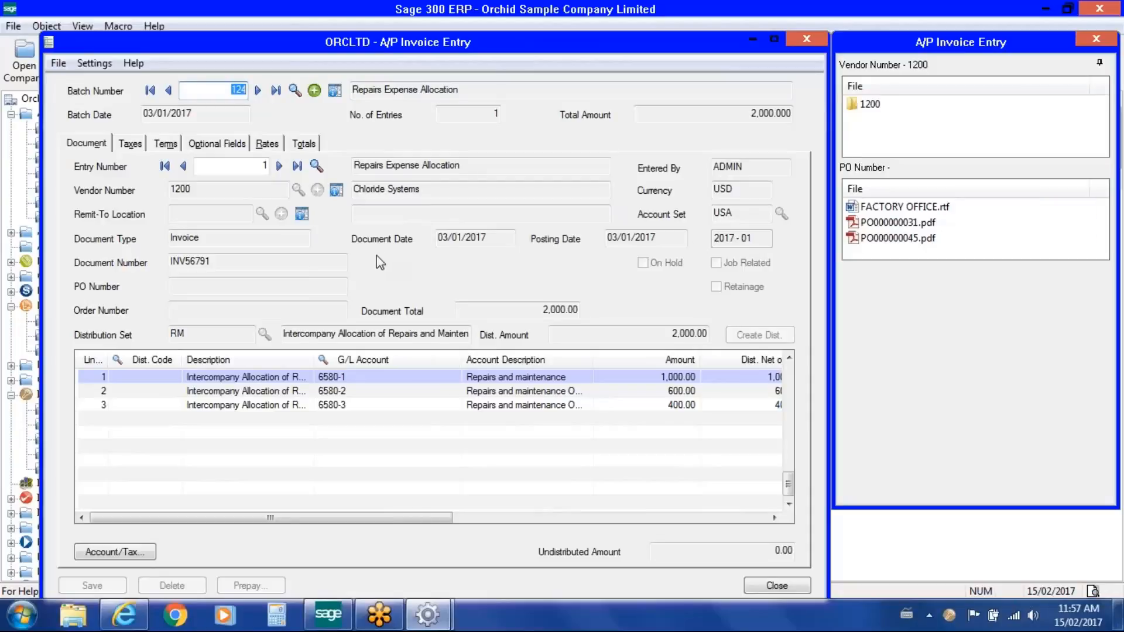
# View the last PDF attached under PO Number, close Adobe Reader, and examine the attachment lists of the invoice.
pyautogui.doubleClick(879, 239)
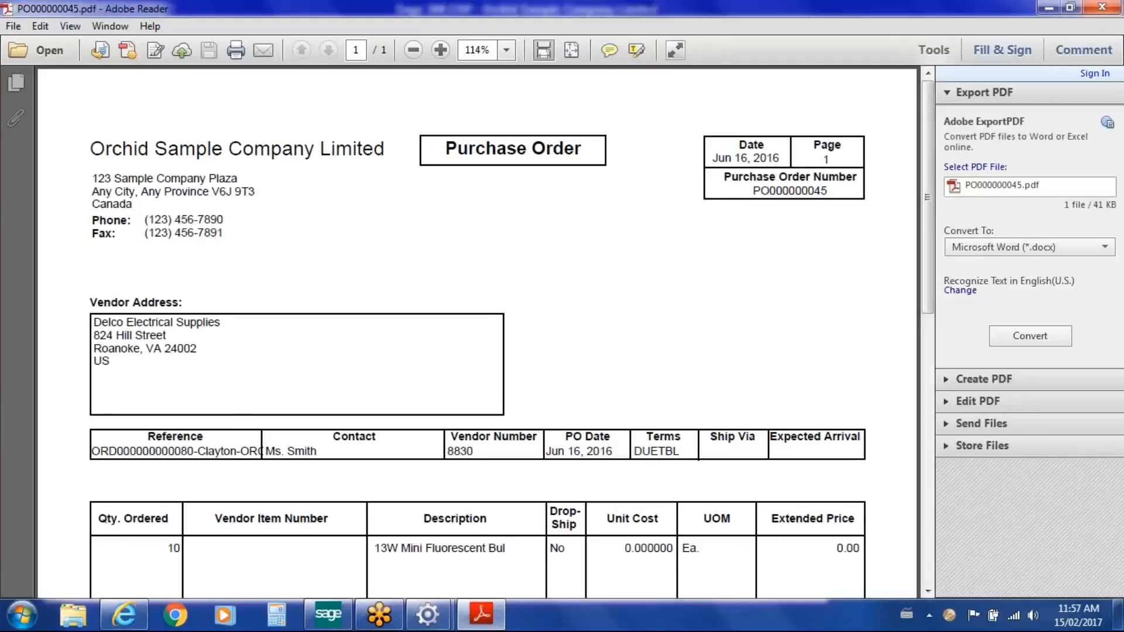
pyautogui.click(1101, 8)
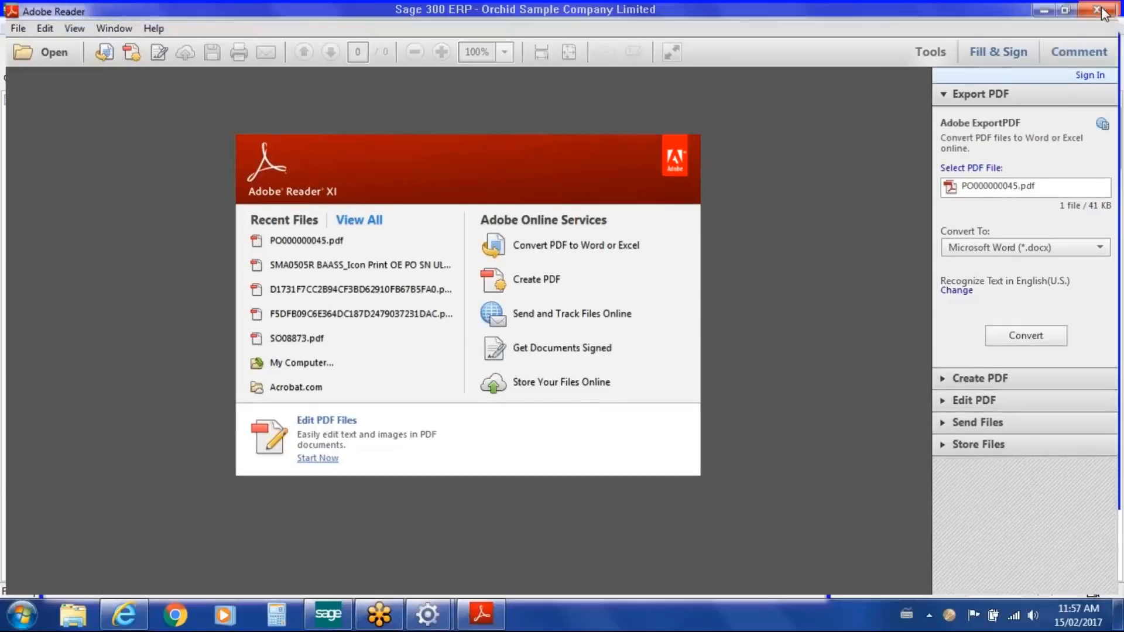
pyautogui.click(1100, 10)
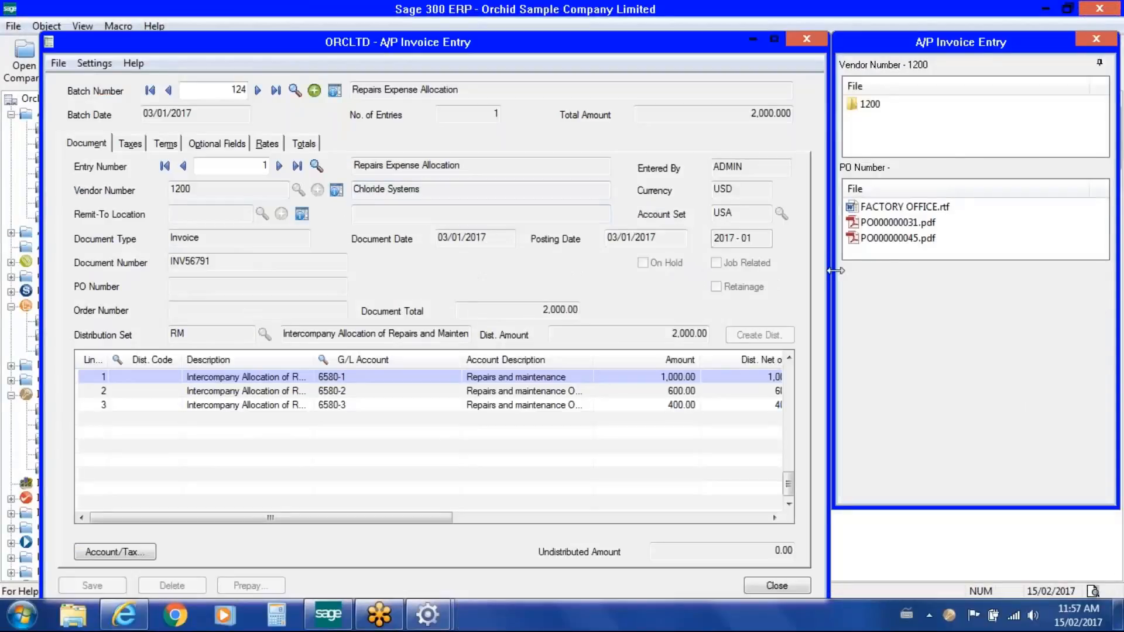
pyautogui.moveTo(889, 243)
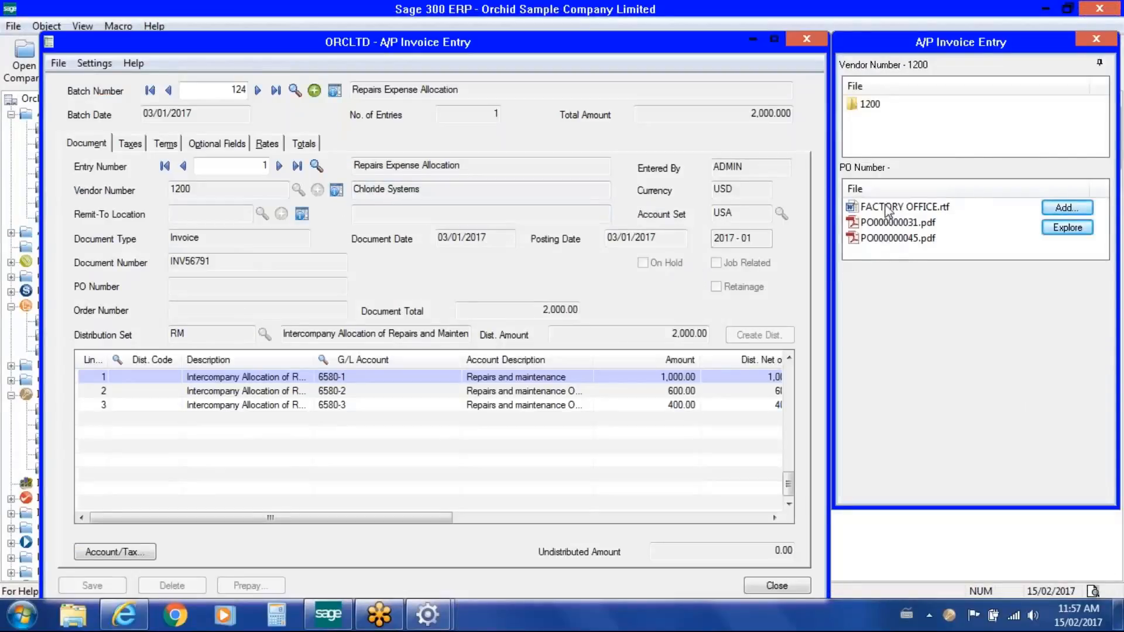
pyautogui.moveTo(859, 125)
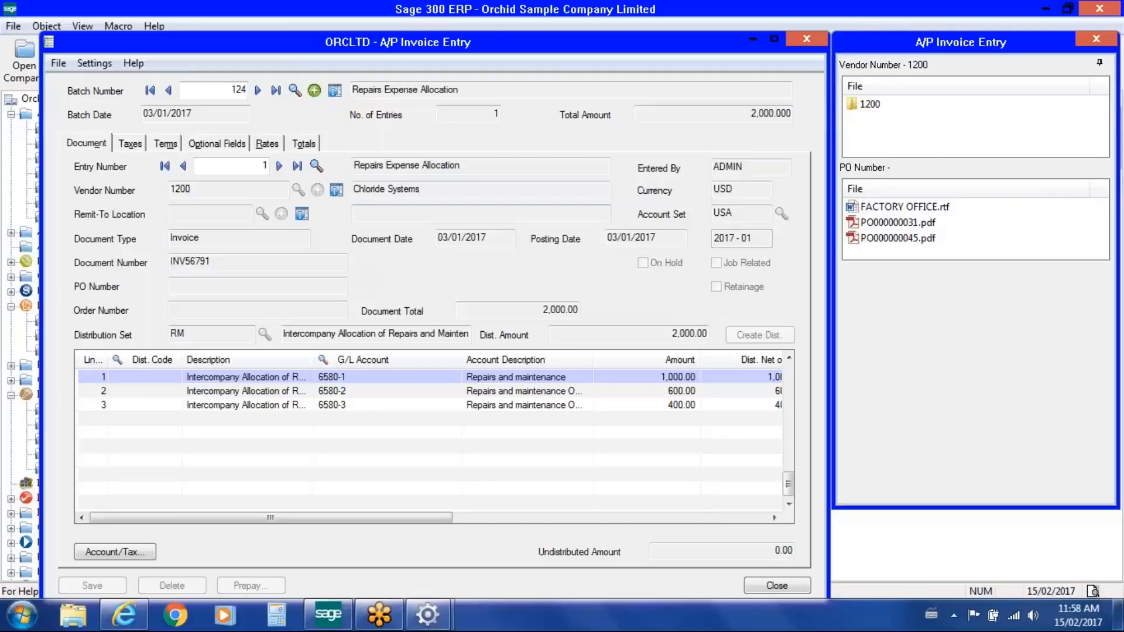
pyautogui.moveTo(993, 138)
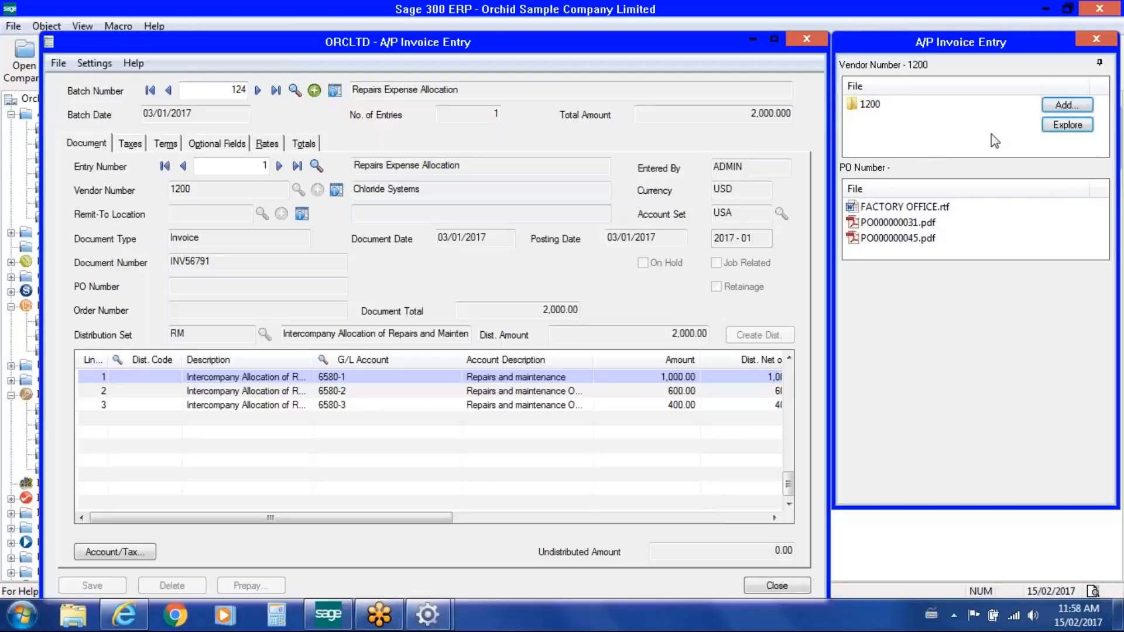
# Attach the ChatLog Advanced Applications document from the Documents library under Vendor Number for Chloride Systems, and close the file window.
pyautogui.click(1066, 126)
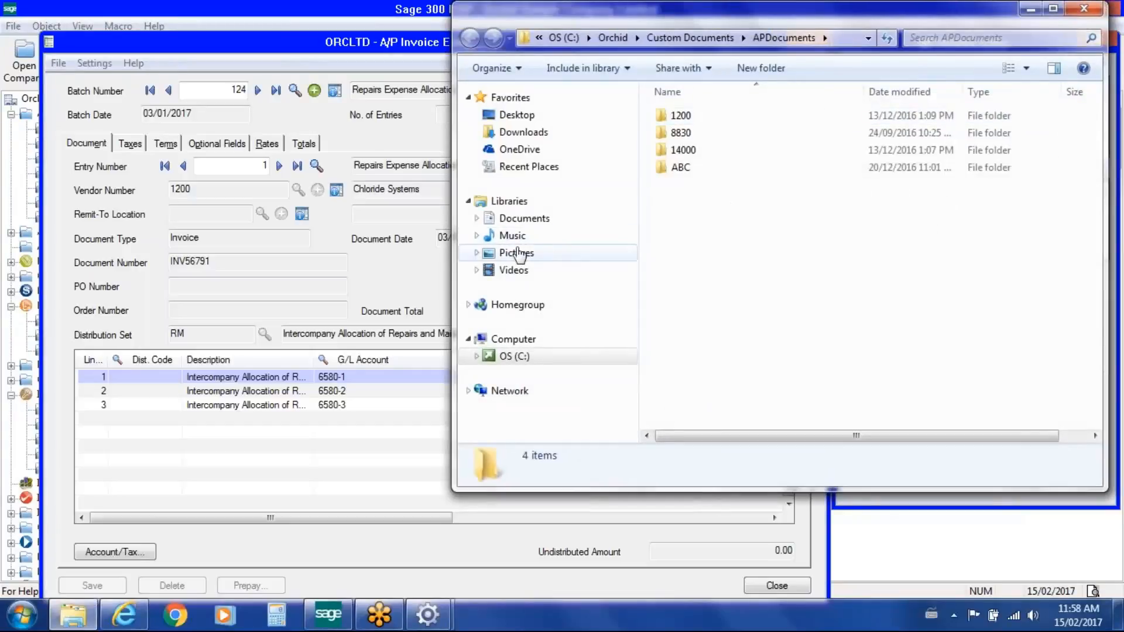
pyautogui.click(537, 220)
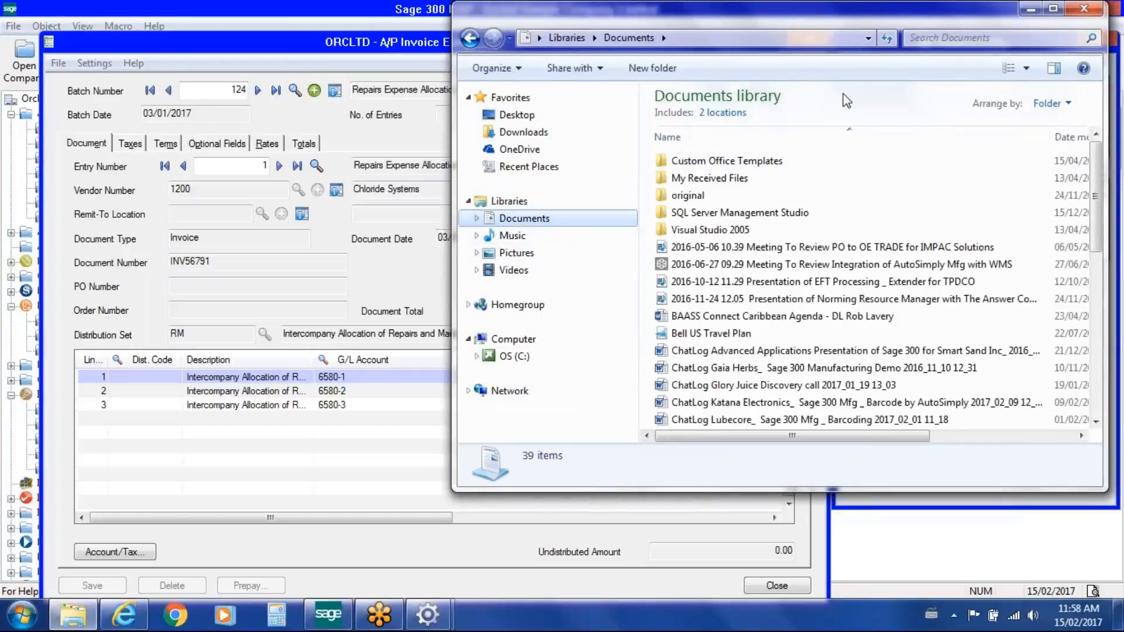
pyautogui.moveTo(865, 12); pyautogui.dragTo(774, 14)
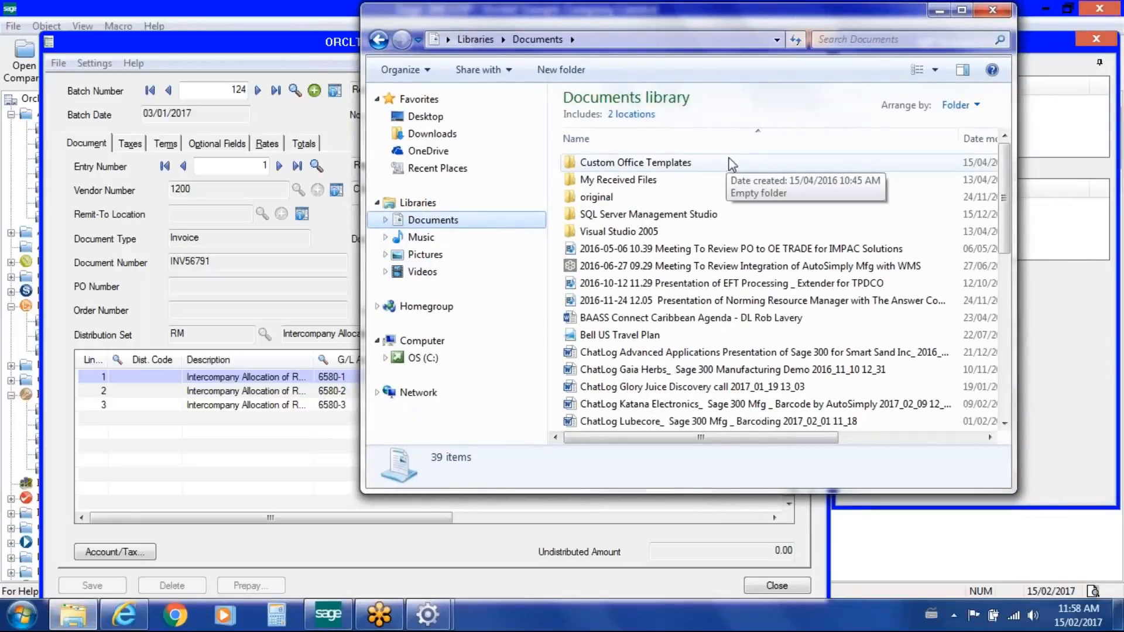
pyautogui.moveTo(870, 19); pyautogui.dragTo(575, 20)
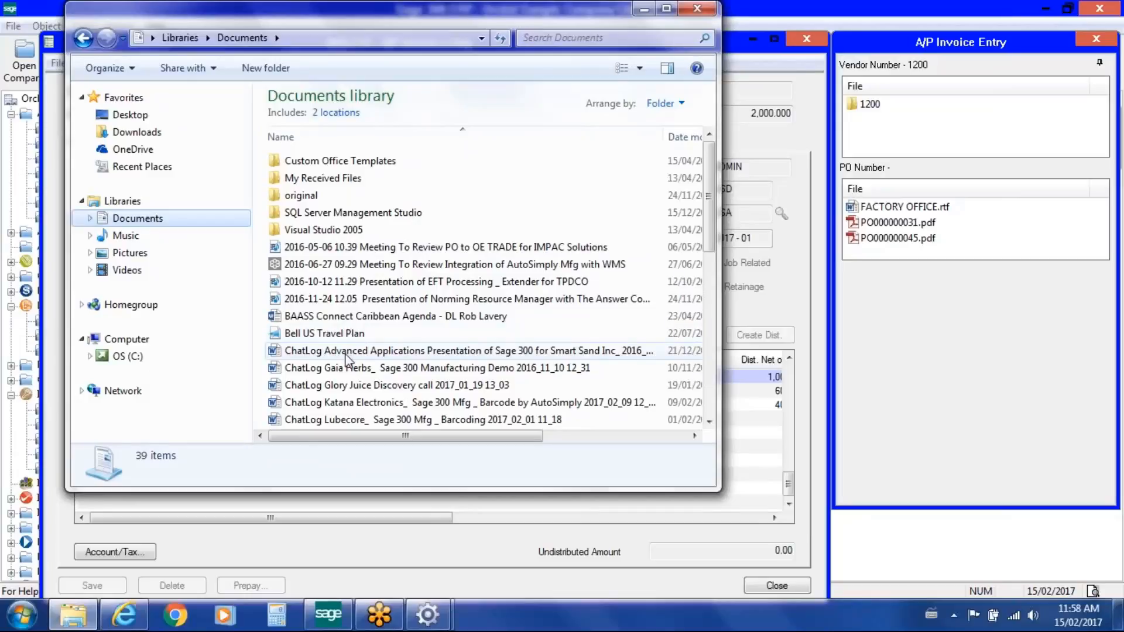
pyautogui.moveTo(347, 355); pyautogui.dragTo(911, 123)
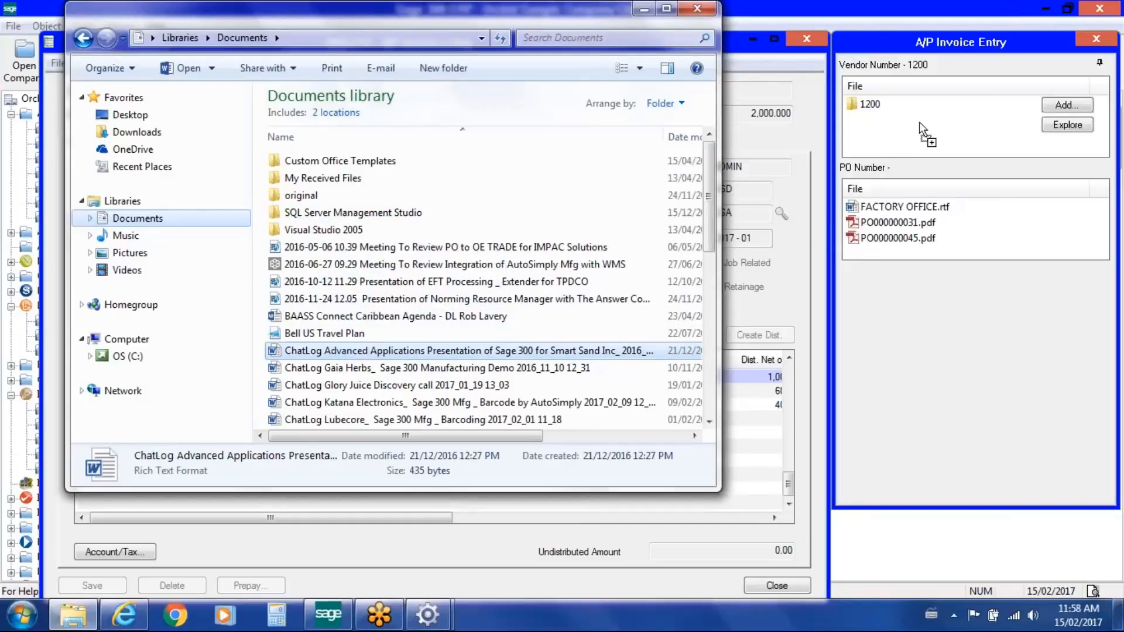
pyautogui.moveTo(919, 122); pyautogui.dragTo(919, 122)
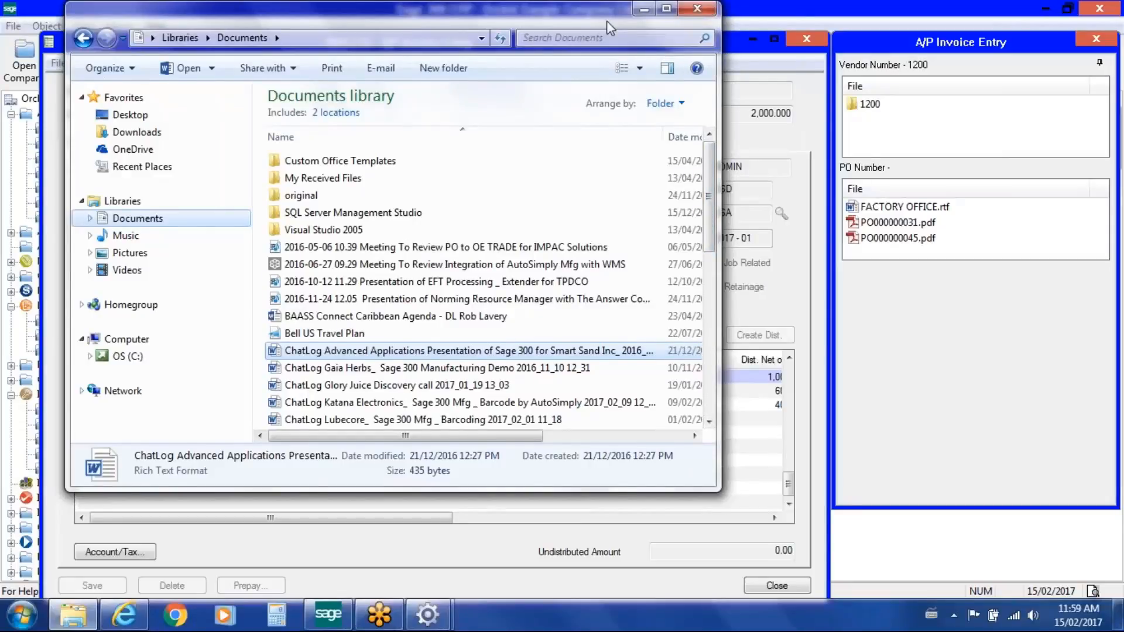
pyautogui.moveTo(607, 20); pyautogui.dragTo(639, 149)
pyautogui.click(730, 139)
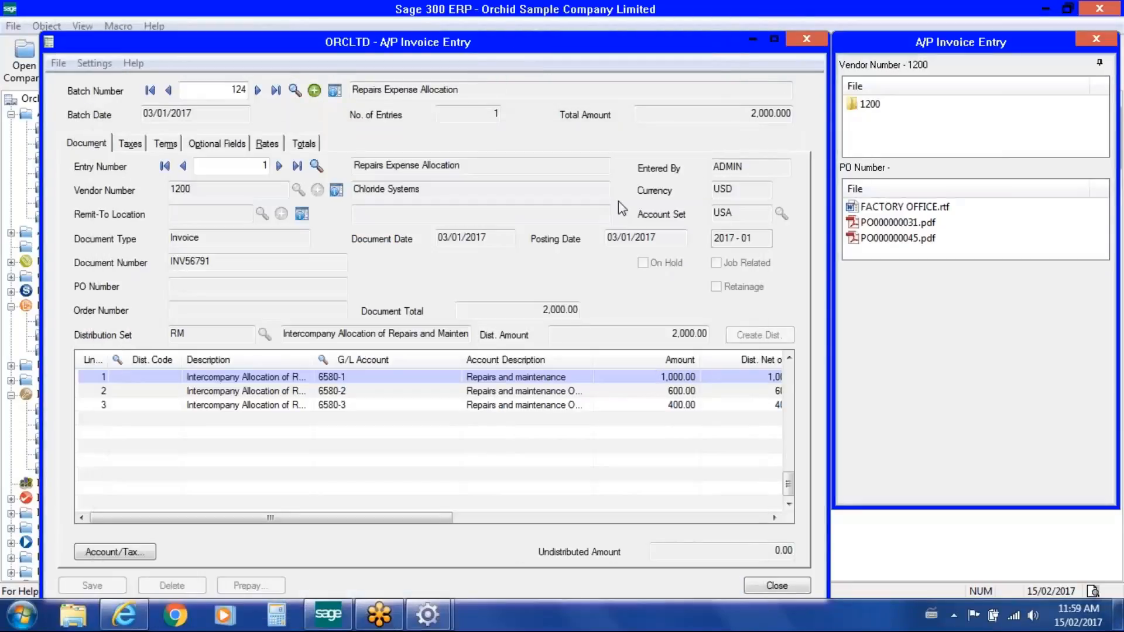
# Close the attachments window, the Repairs Expense Allocation invoice, and the A/P Invoice Batch List.
pyautogui.click(1095, 39)
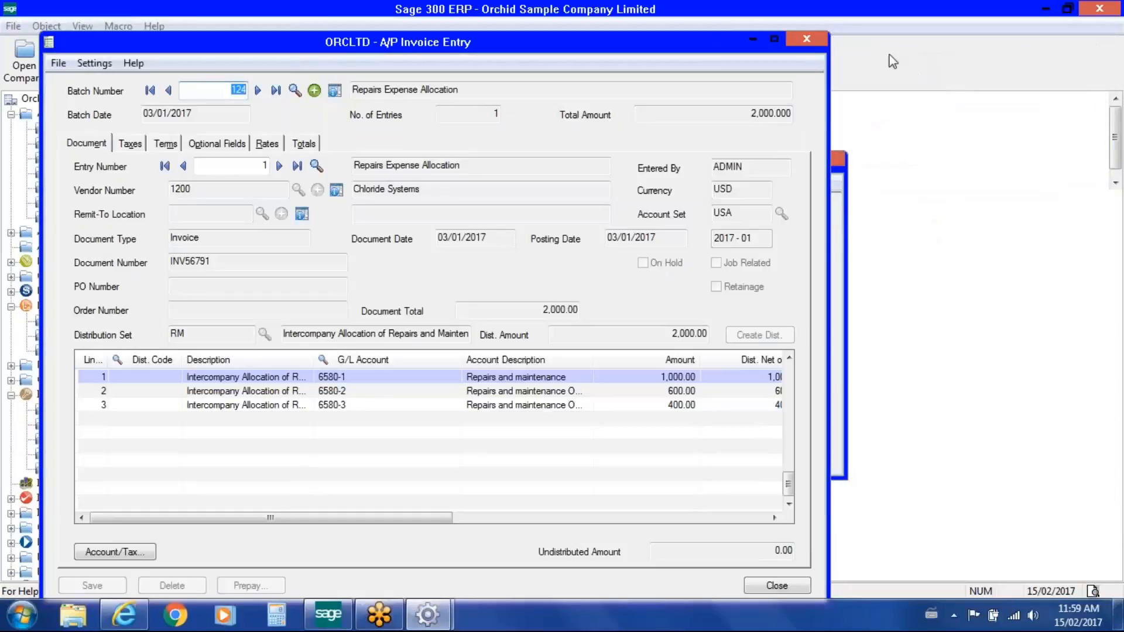
pyautogui.click(813, 42)
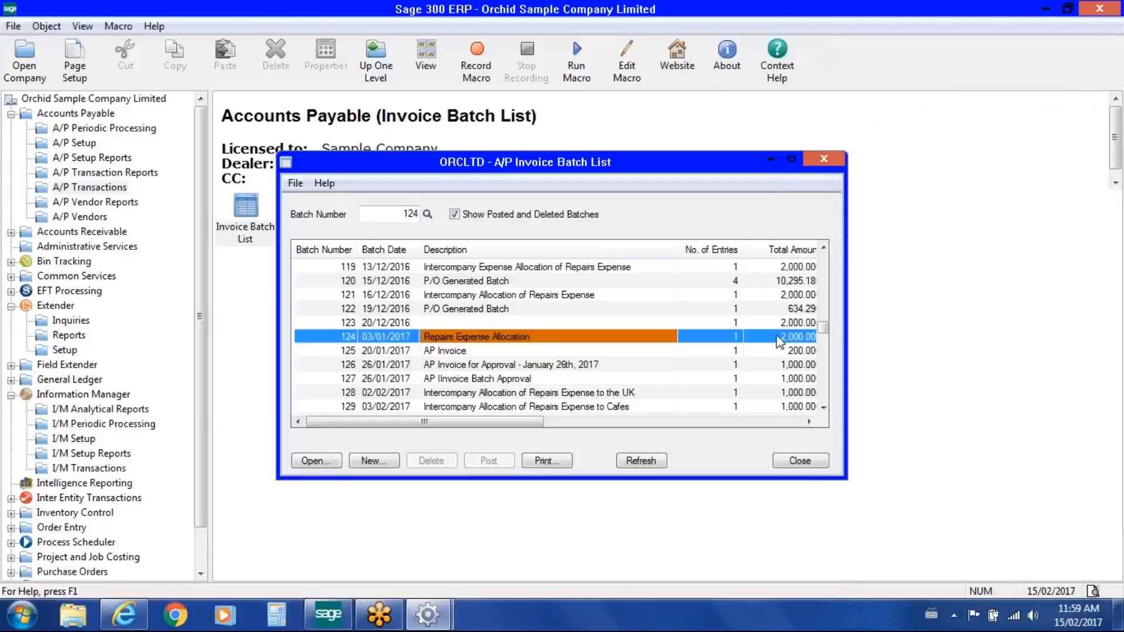
pyautogui.click(799, 461)
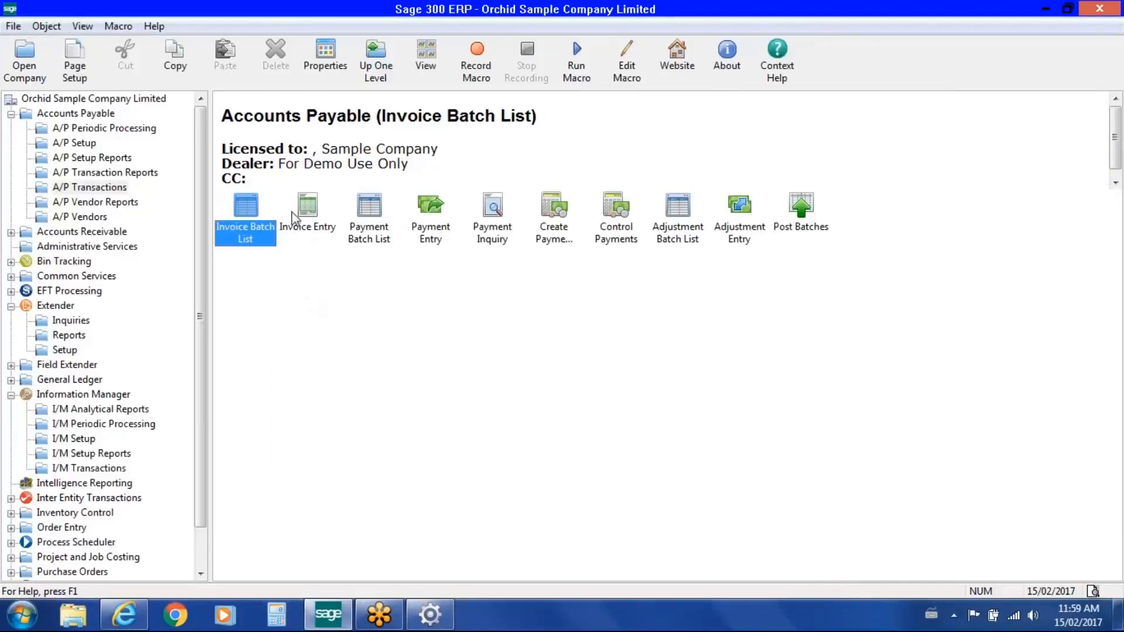
# Open A/P Invoice Entry and create a new batch with the description AP Invoice Entry.
pyautogui.doubleClick(308, 207)
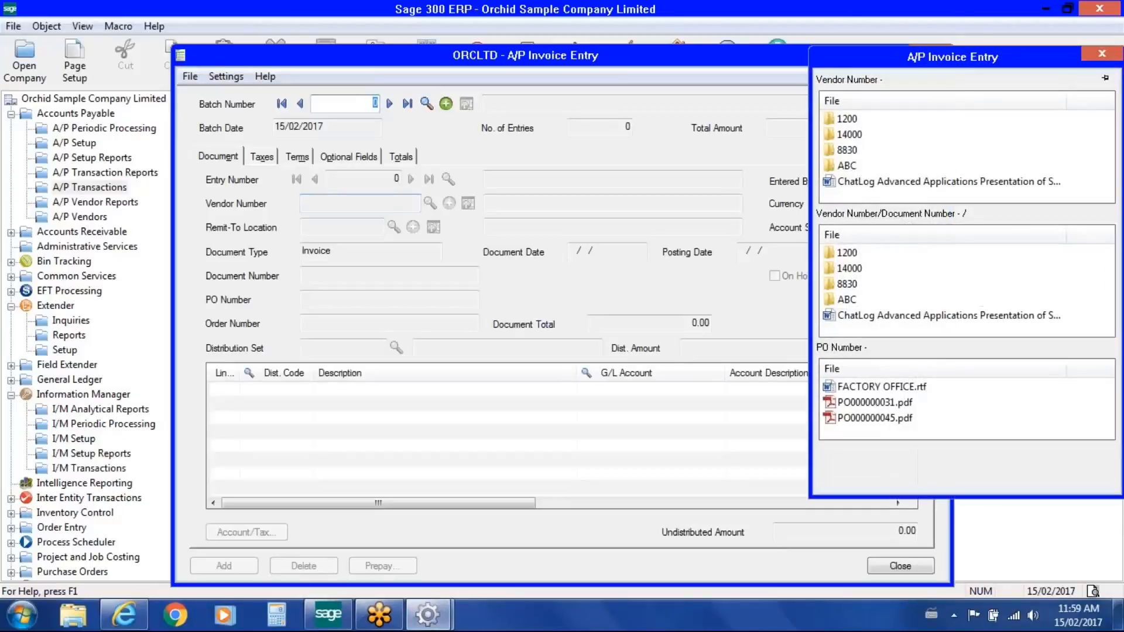
pyautogui.click(446, 104)
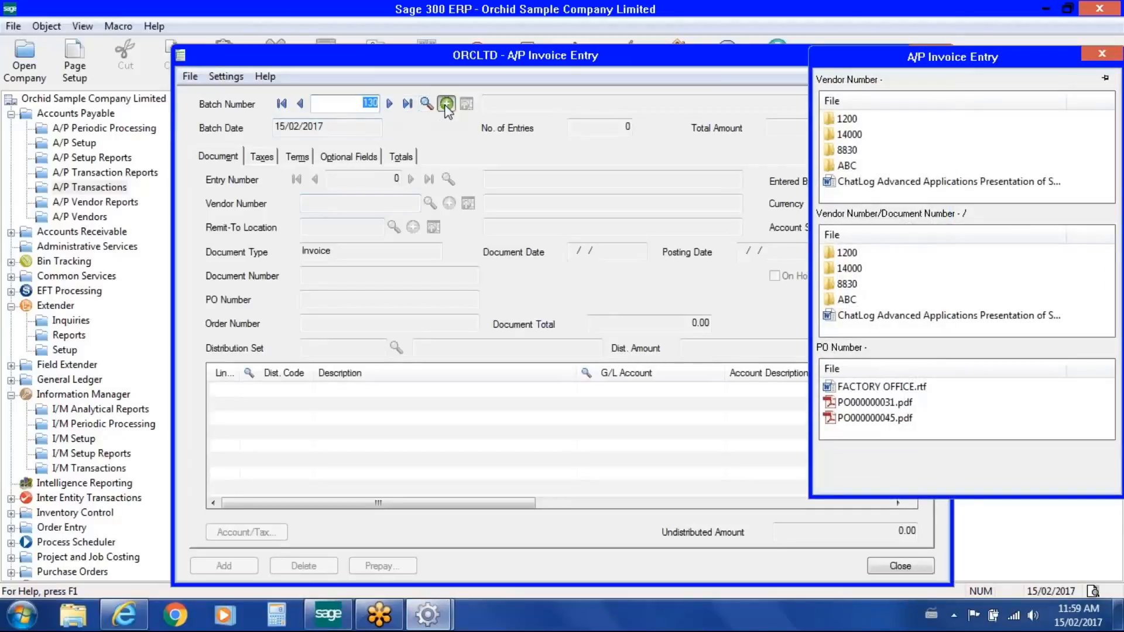
pyautogui.write('A')
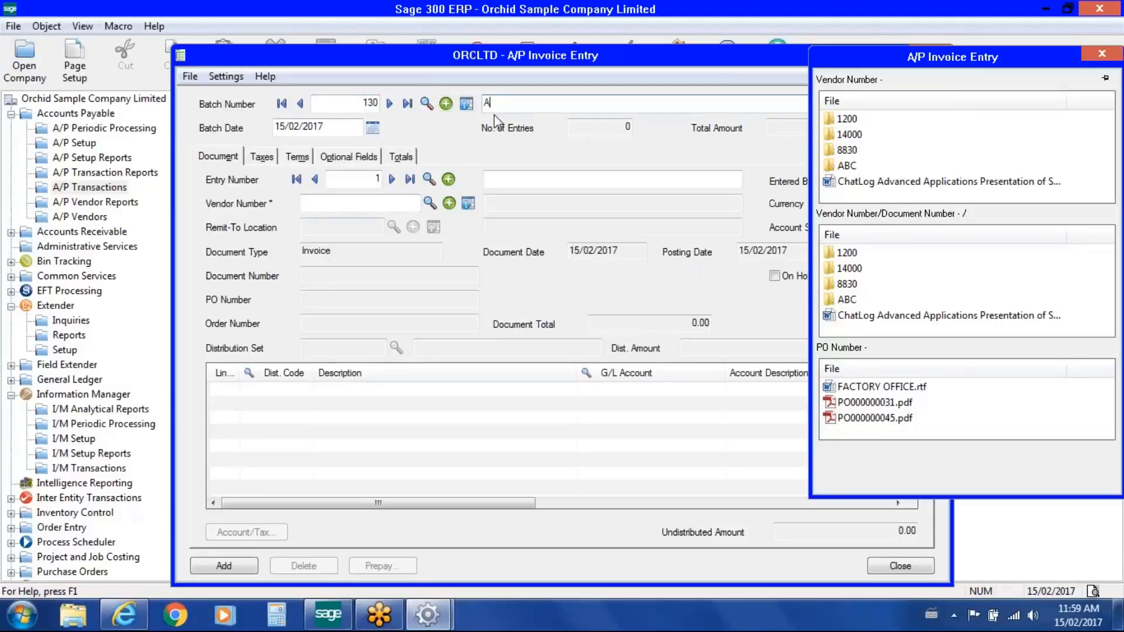
pyautogui.write('P Invoice Entry')
# Copy the batch description AP Invoice Entry into the description of entry 1.
pyautogui.moveTo(565, 102); pyautogui.dragTo(397, 108)
pyautogui.hotkey('ctrl', 'c')
pyautogui.press('Tab')
pyautogui.press('Tab')
pyautogui.press('Tab')
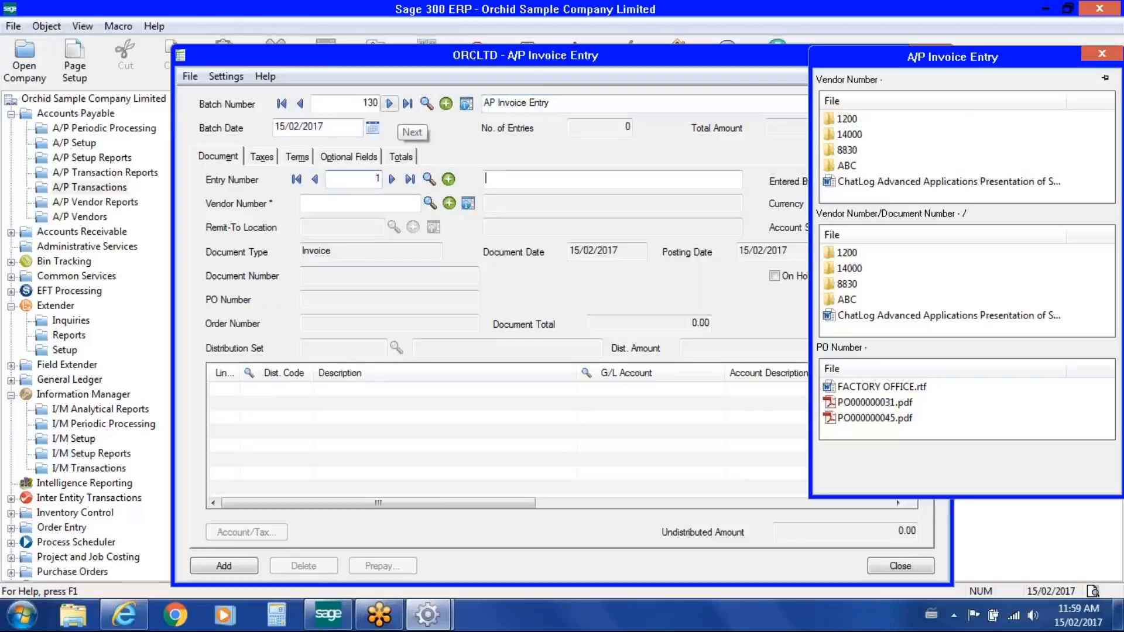
pyautogui.hotkey('ctrl', 'v')
pyautogui.press('Tab')
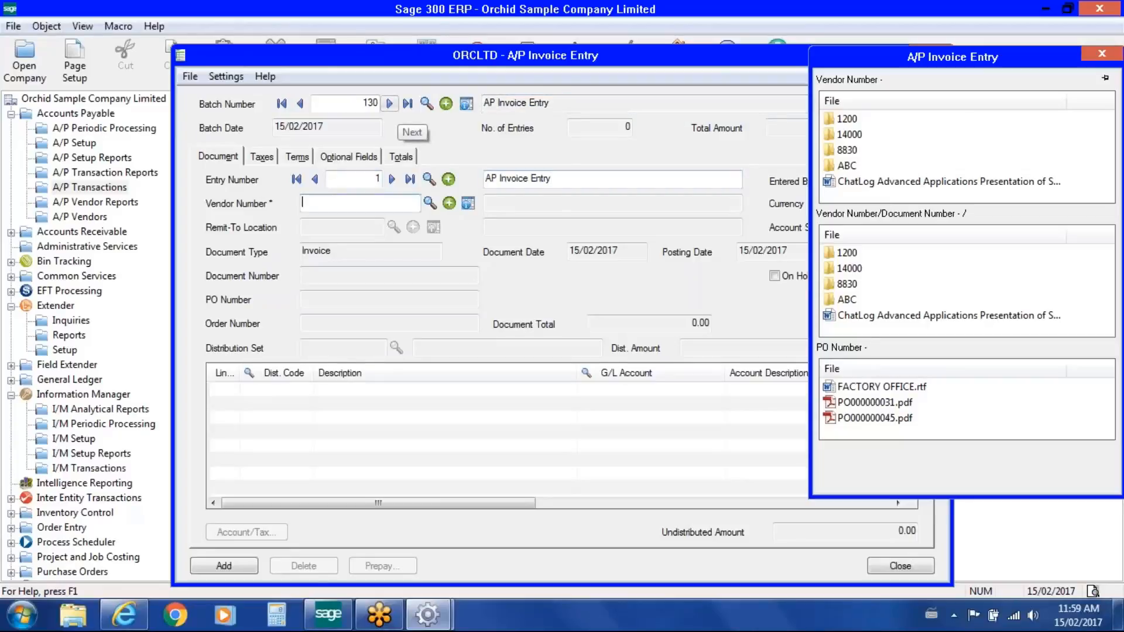
# Enter the vendor number of Coastal Heating of Ottawa and move the invoice window clear of the attachments.
pyautogui.write('14')
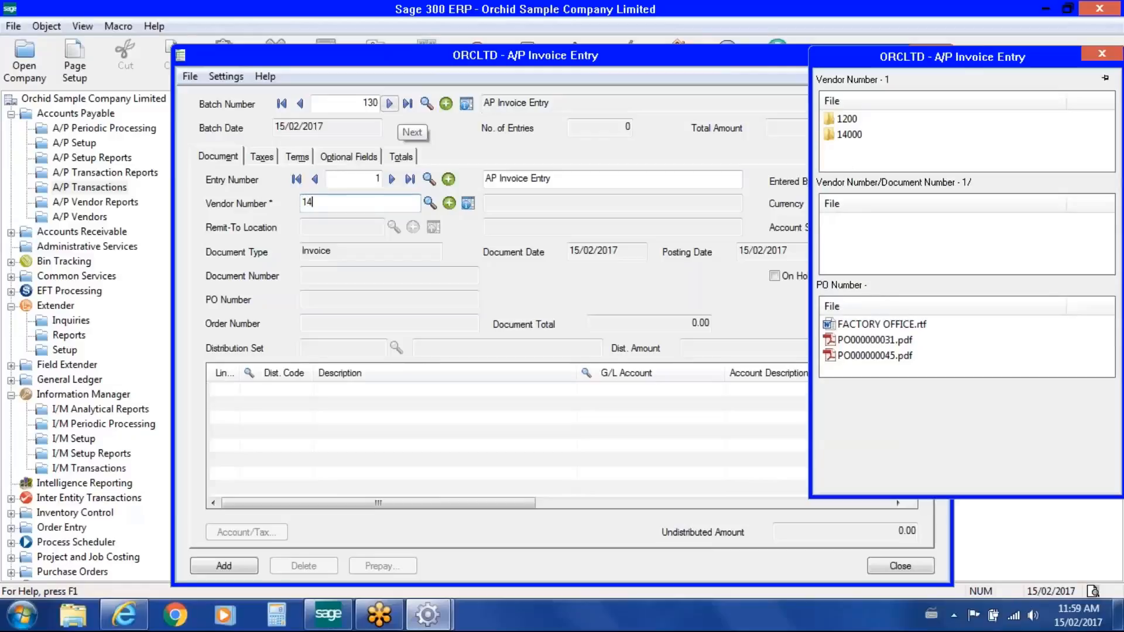
pyautogui.write('00')
pyautogui.hotkey('shift', 'Home')
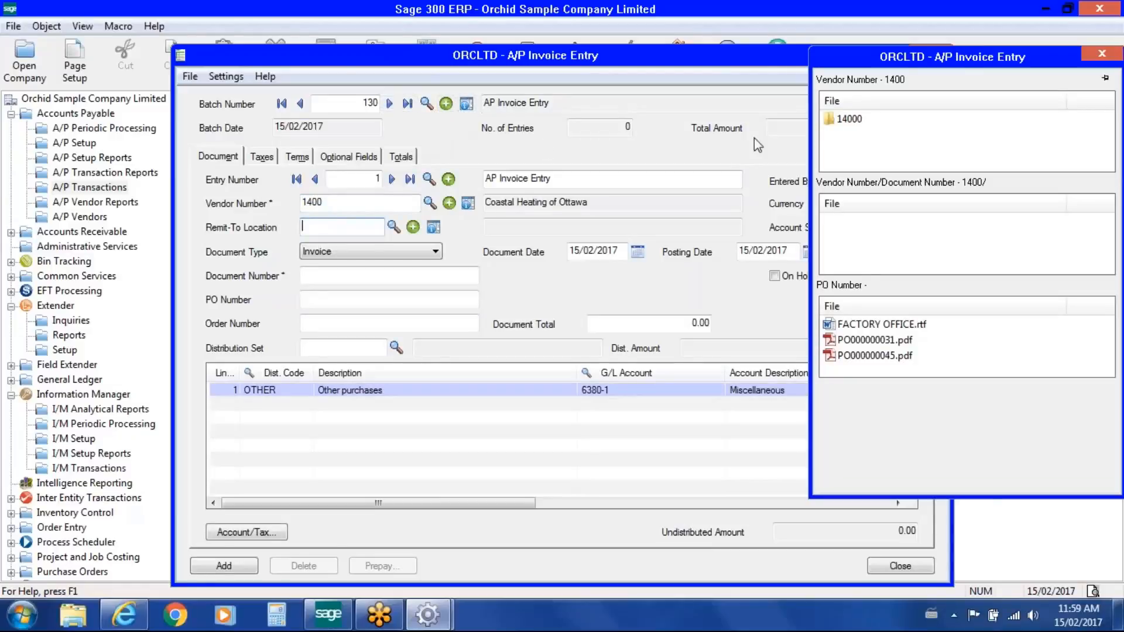
pyautogui.moveTo(872, 132)
pyautogui.moveTo(716, 62); pyautogui.dragTo(568, 60)
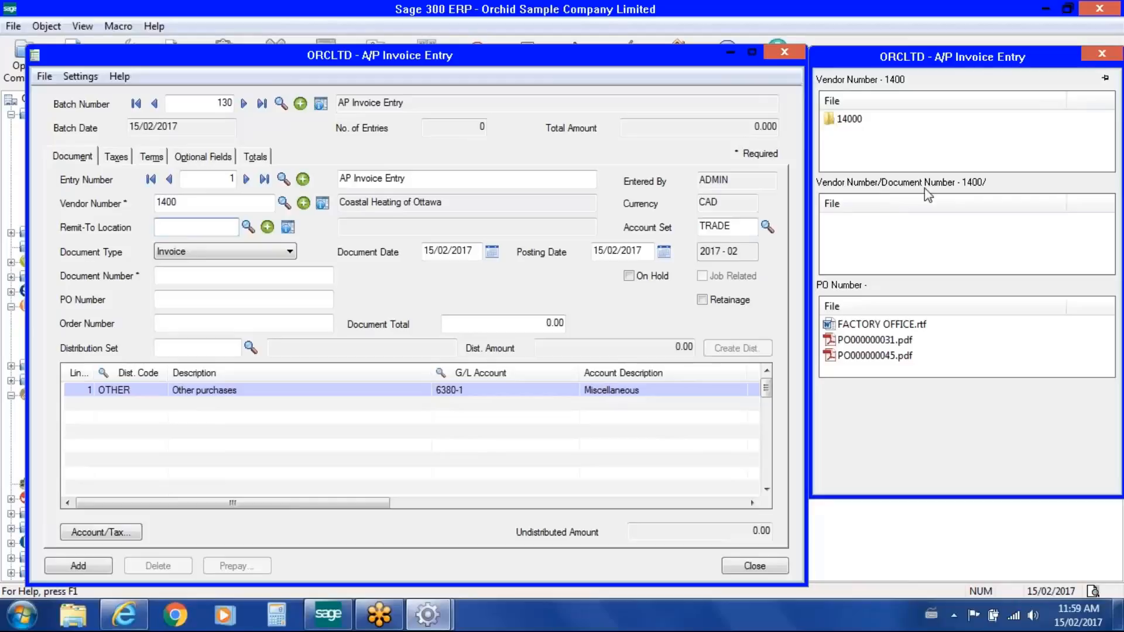
pyautogui.moveTo(876, 217)
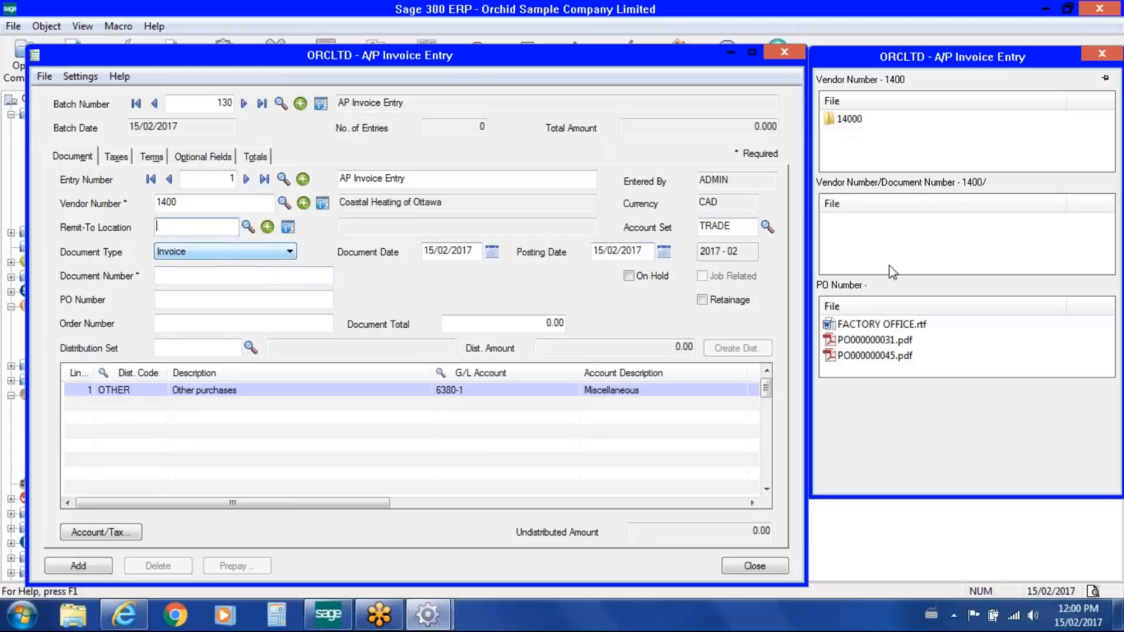
pyautogui.moveTo(954, 216)
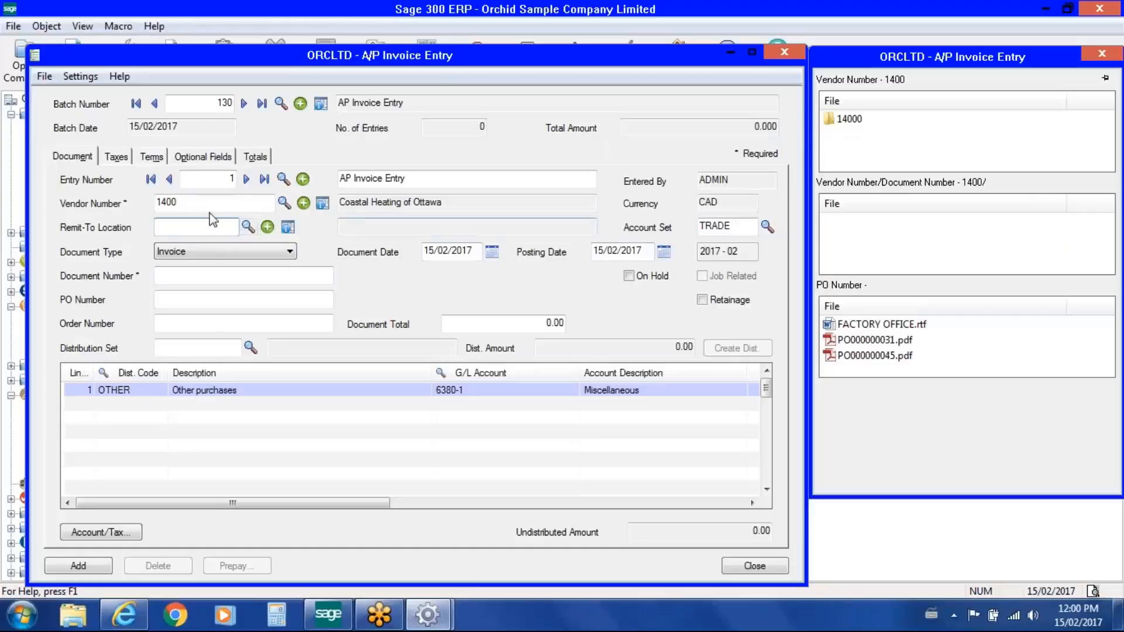
# Open the 14000 folder under the Vendor Number attachments, view it in Windows Explorer, and close the file window.
pyautogui.doubleClick(176, 202)
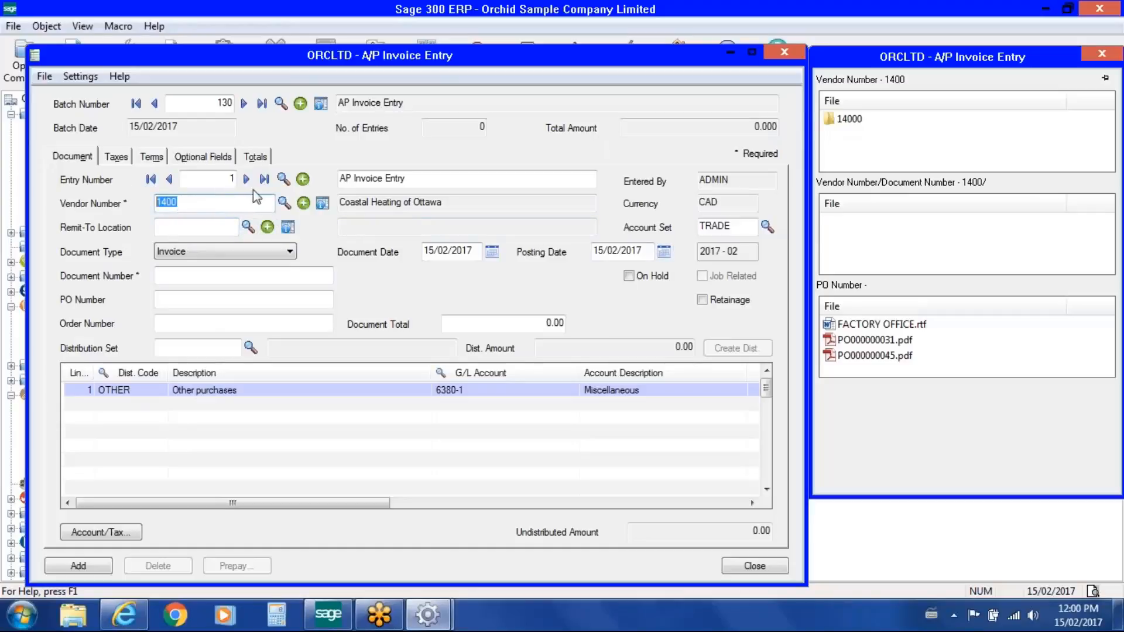
pyautogui.doubleClick(844, 121)
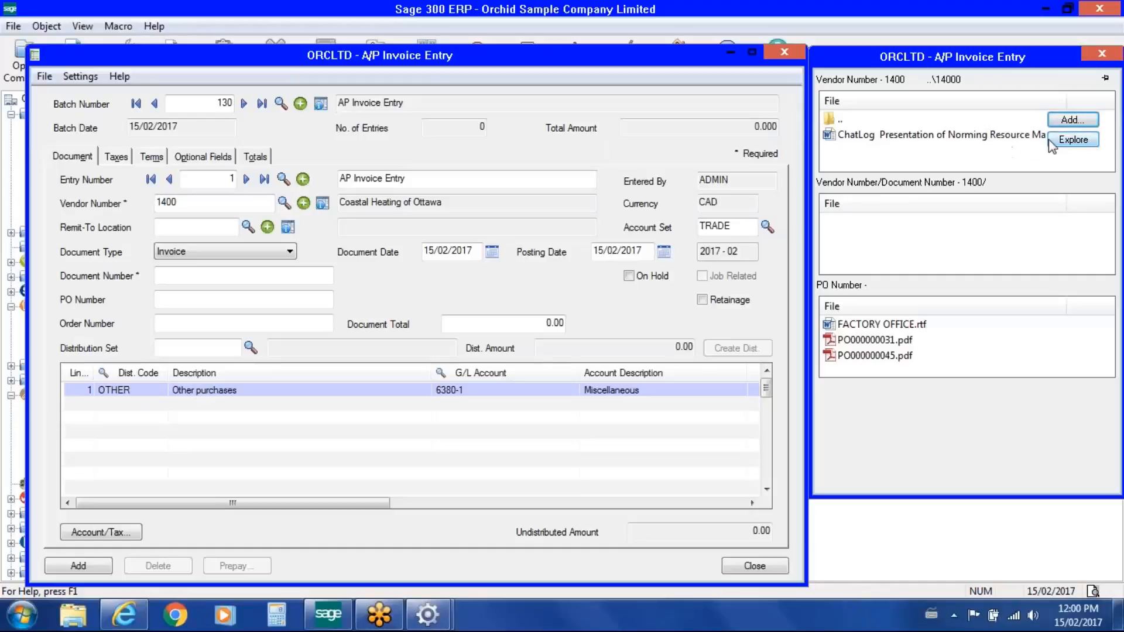
pyautogui.click(1068, 144)
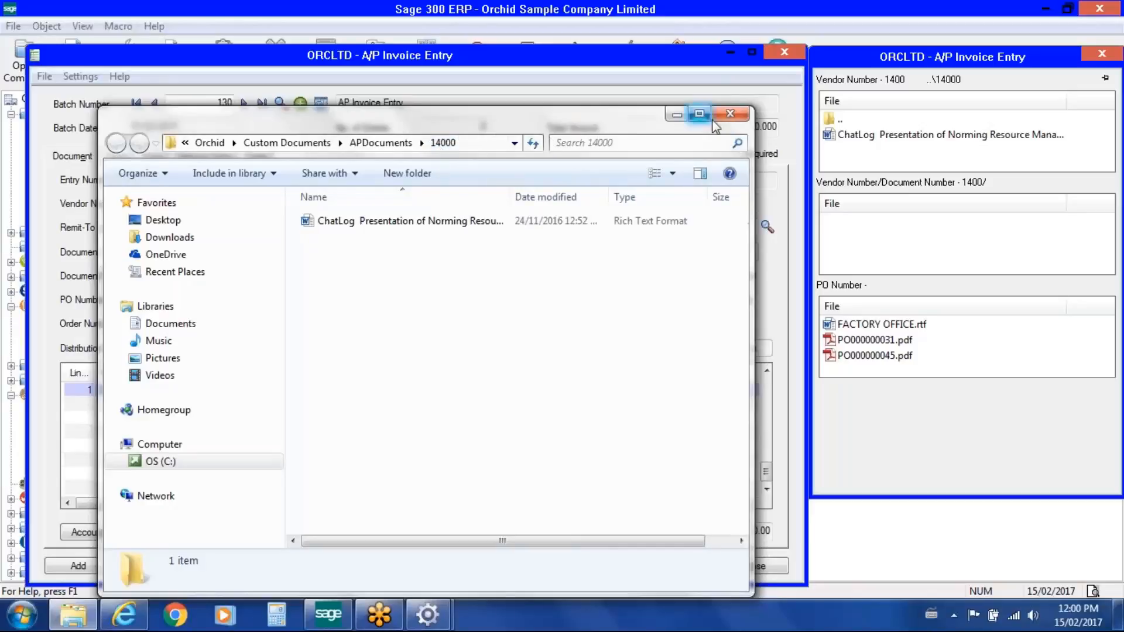
pyautogui.click(734, 122)
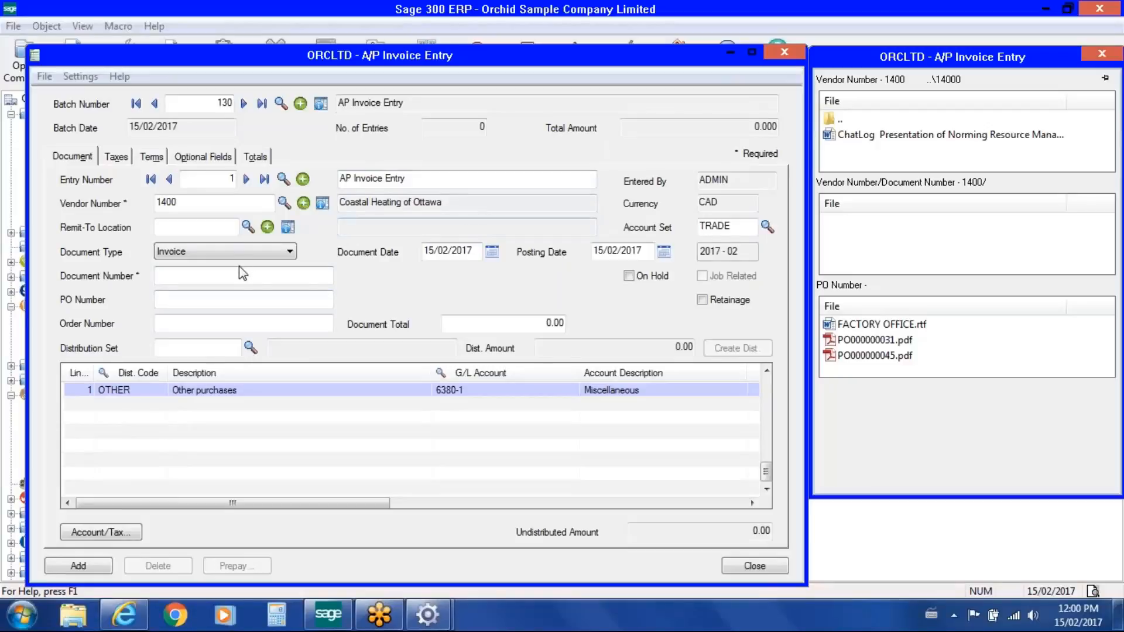
# Set the invoice's document number to INV8890.
pyautogui.click(216, 274)
pyautogui.write('IN')
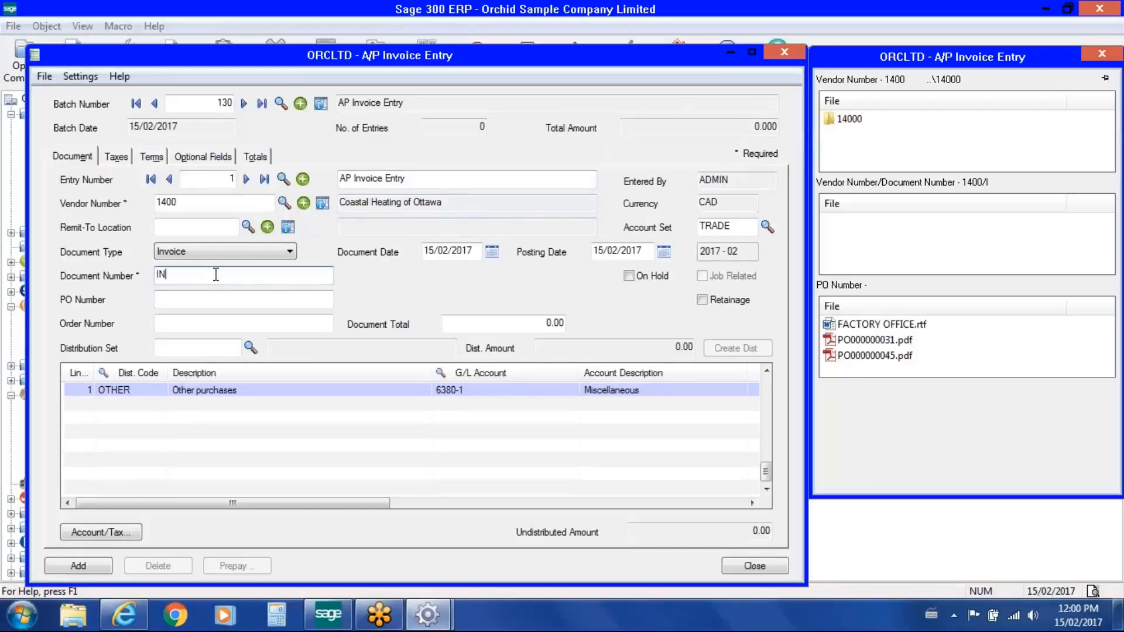
pyautogui.write('V8890')
# Attach the ChatLog Advanced Applications file from the APDocuments folder under Vendor Number/Document Number, and close the file window.
pyautogui.moveTo(913, 215)
pyautogui.moveTo(1051, 234)
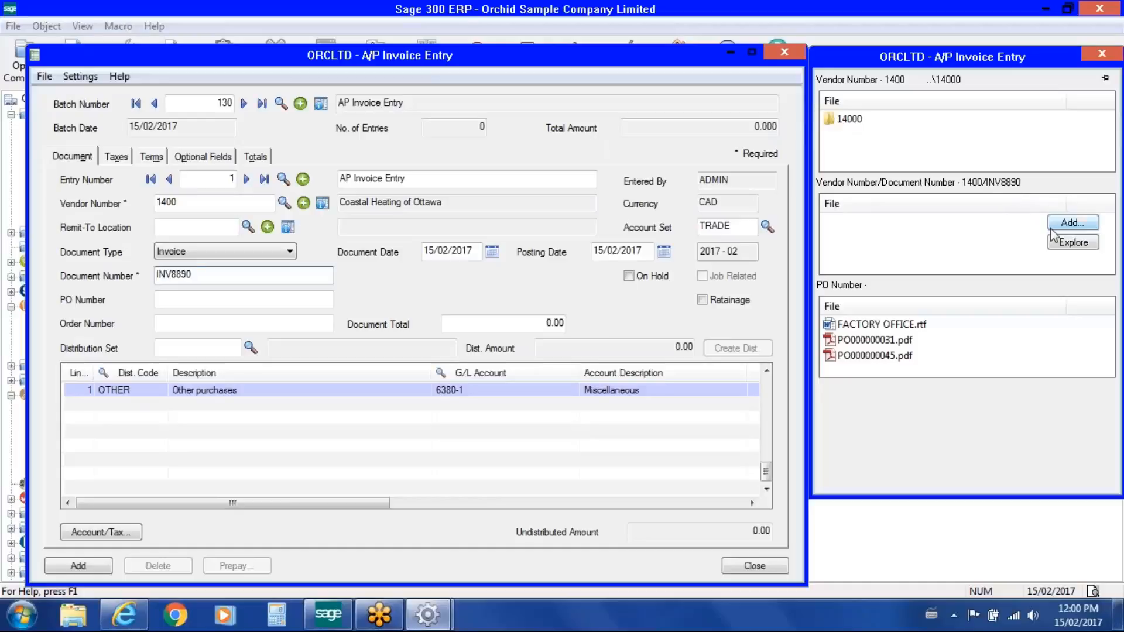
pyautogui.click(1070, 242)
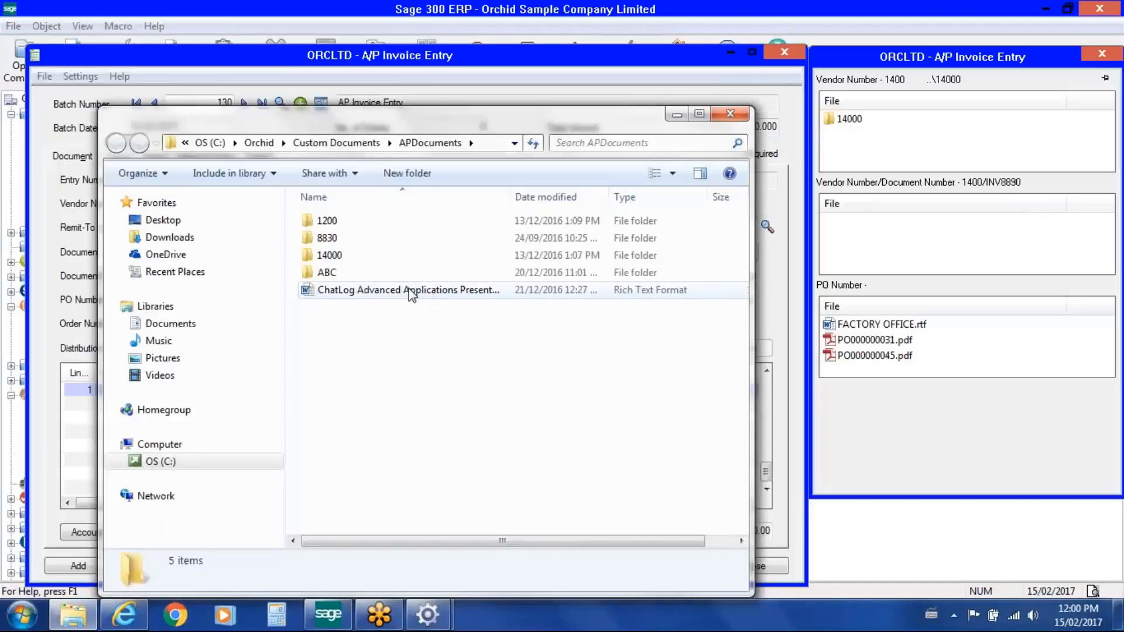
pyautogui.moveTo(411, 294); pyautogui.dragTo(874, 230)
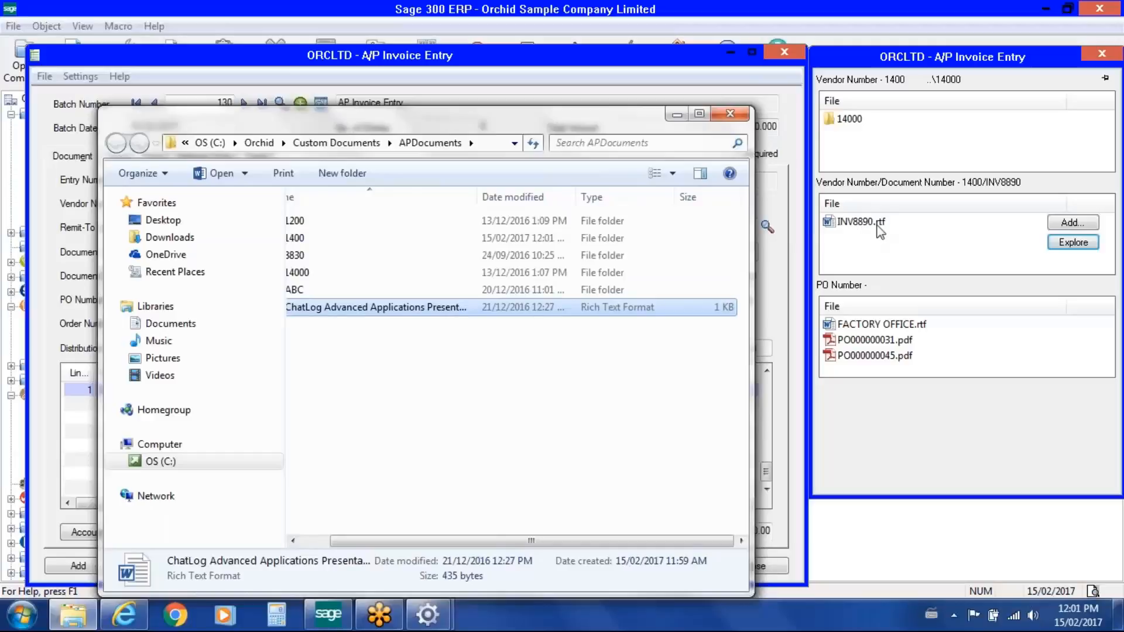
pyautogui.click(727, 116)
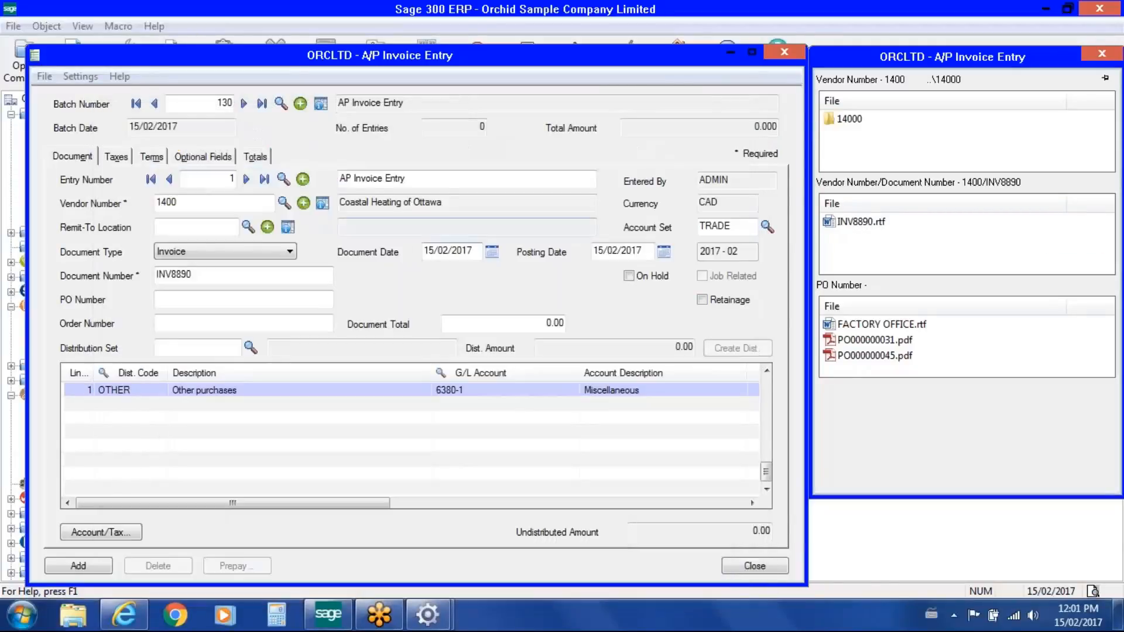
# Close the attachments window and A/P Invoice Entry without adding the entry.
pyautogui.moveTo(879, 252)
pyautogui.moveTo(229, 274); pyautogui.dragTo(154, 285)
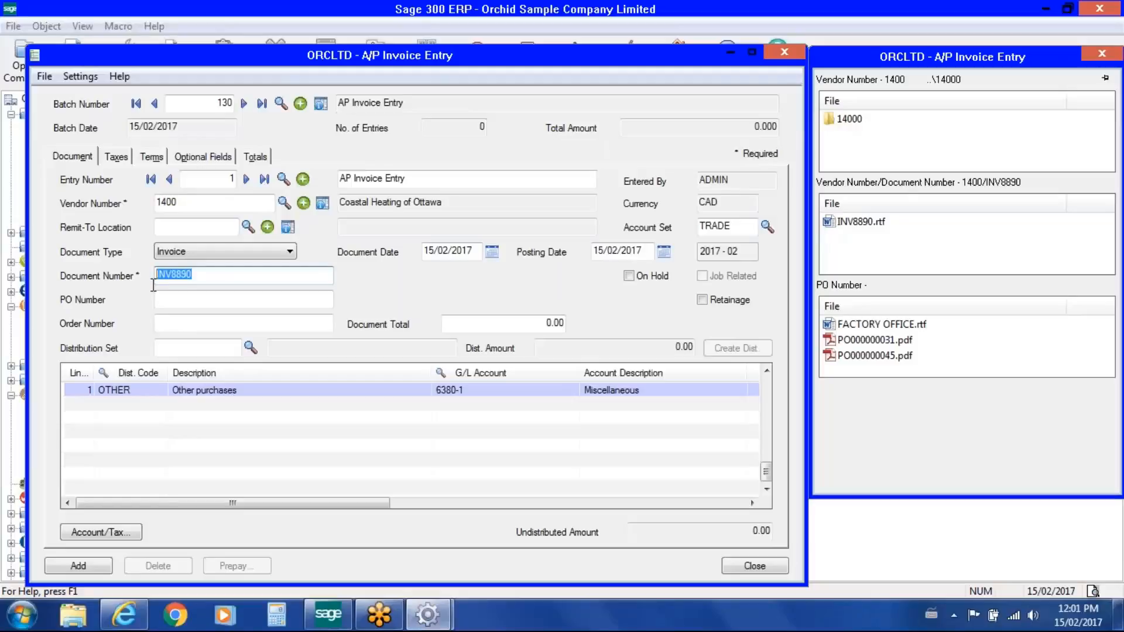
pyautogui.moveTo(911, 314)
pyautogui.click(1104, 54)
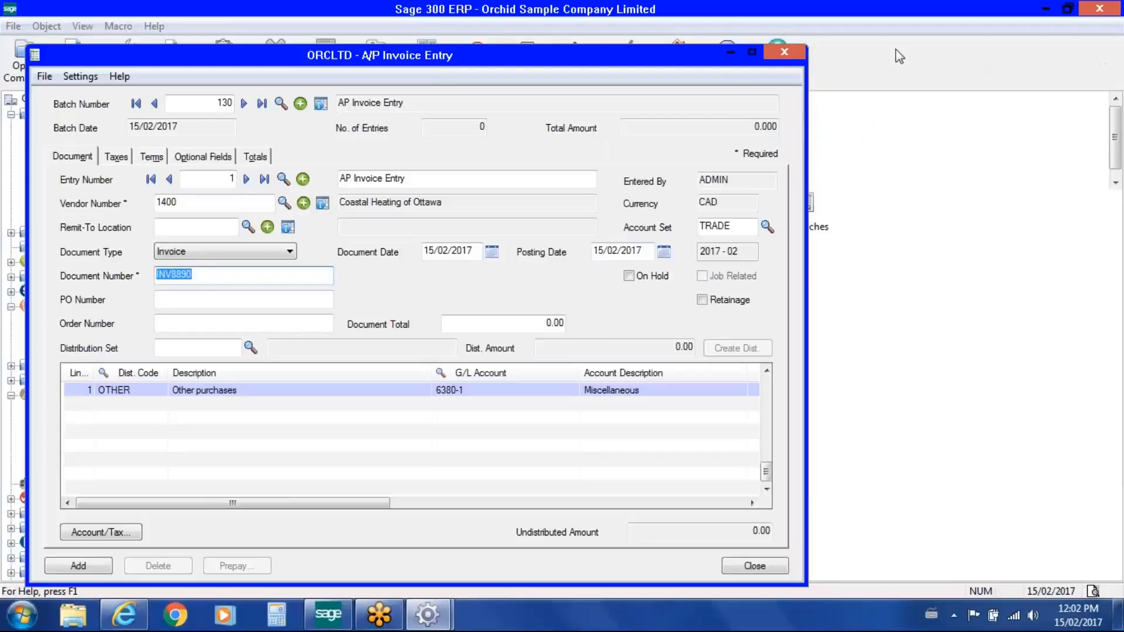
pyautogui.click(781, 52)
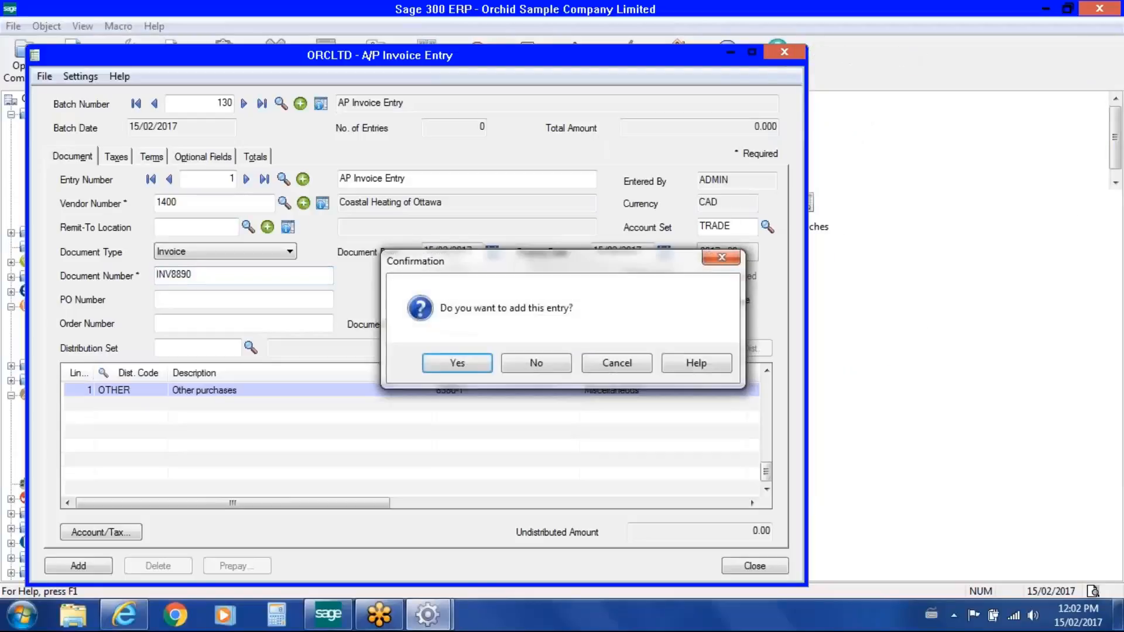
pyautogui.click(552, 370)
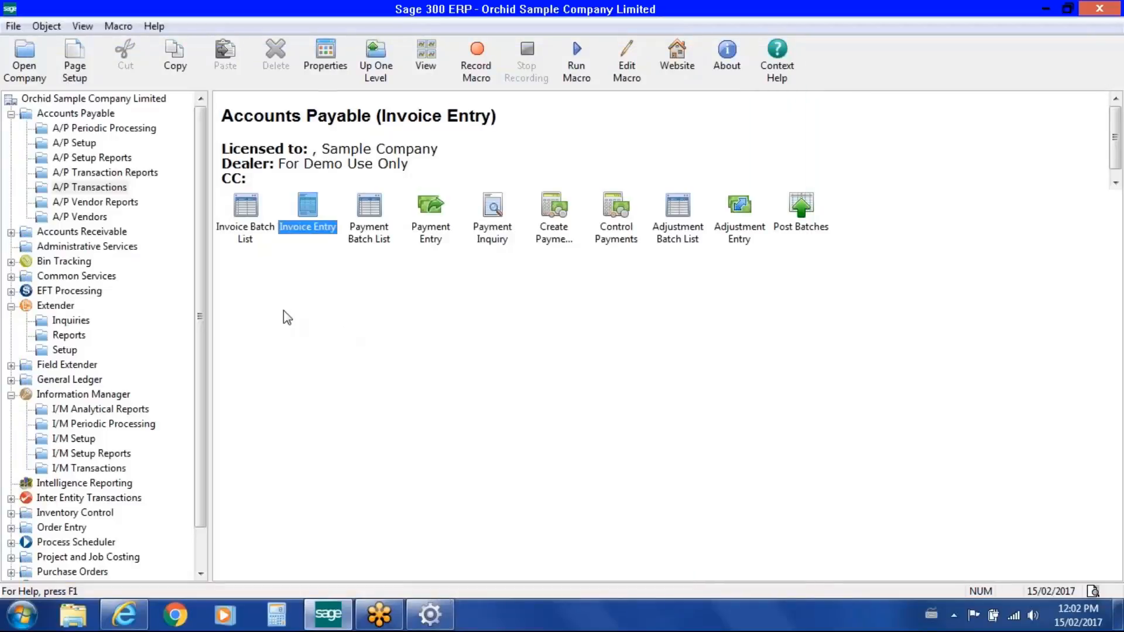
# Collapse Accounts Payable and open the Order Entry screen from the O/E Transactions folder.
pyautogui.click(11, 114)
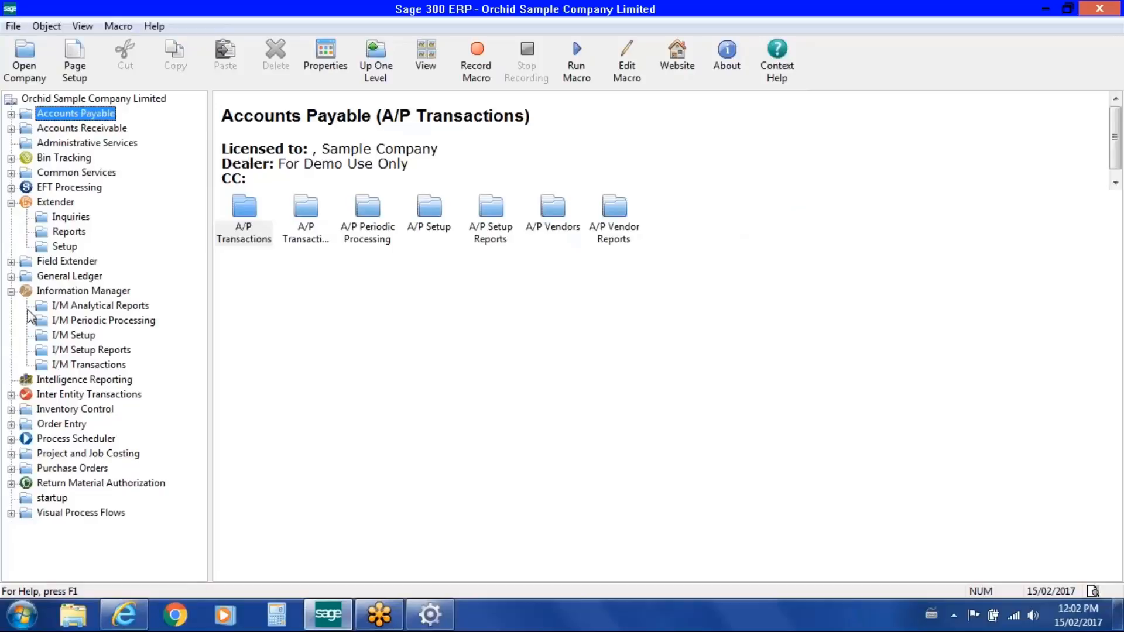
pyautogui.click(11, 424)
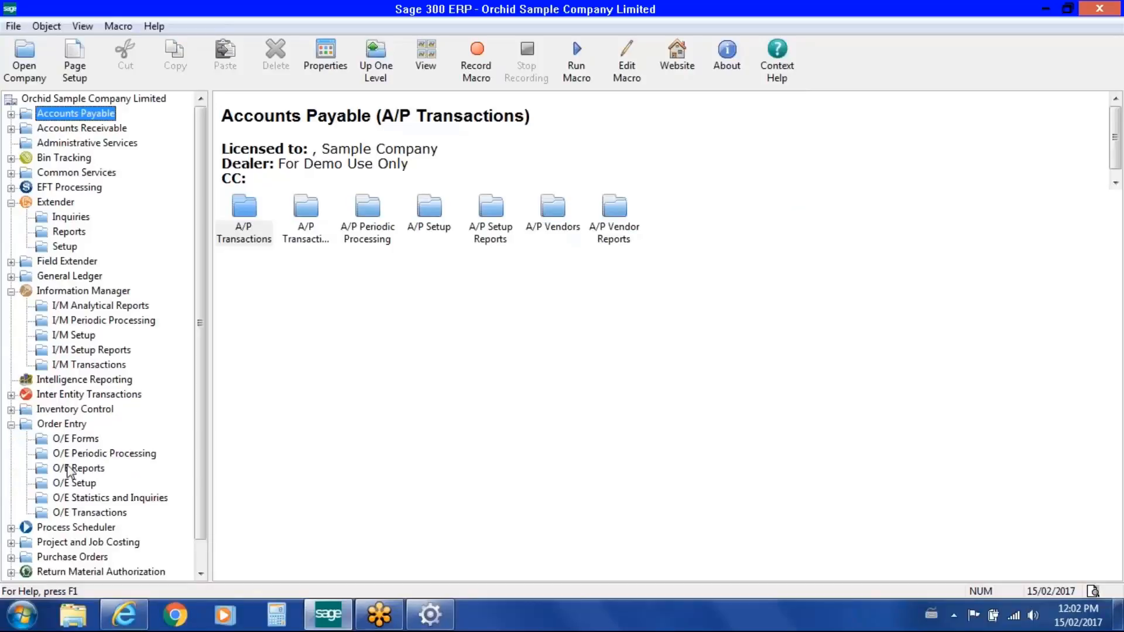
pyautogui.click(91, 514)
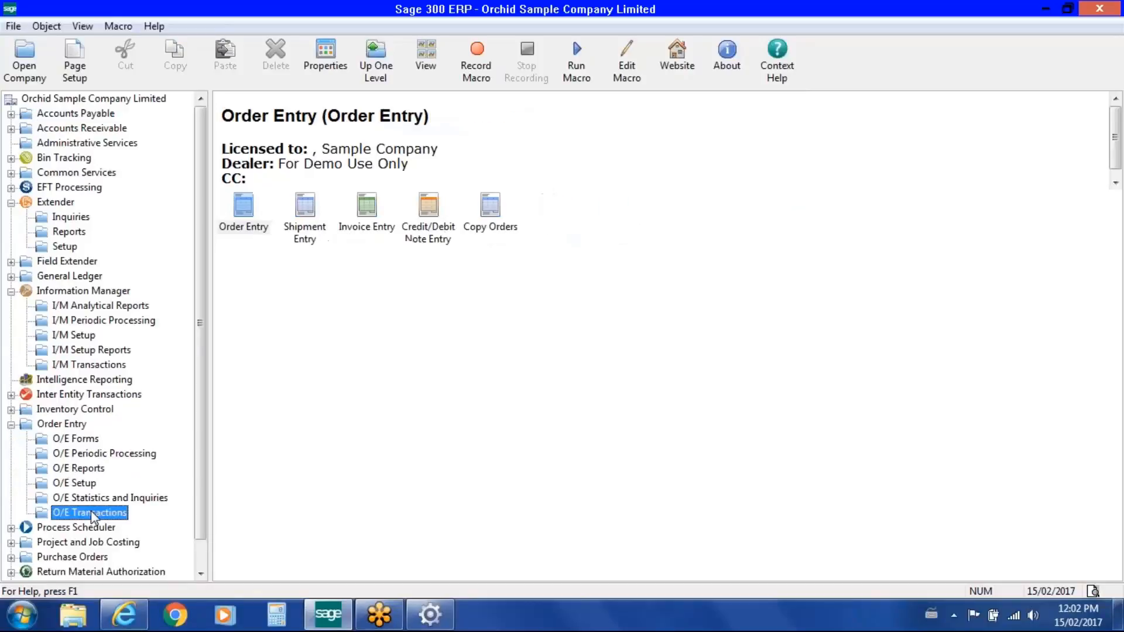
pyautogui.doubleClick(244, 213)
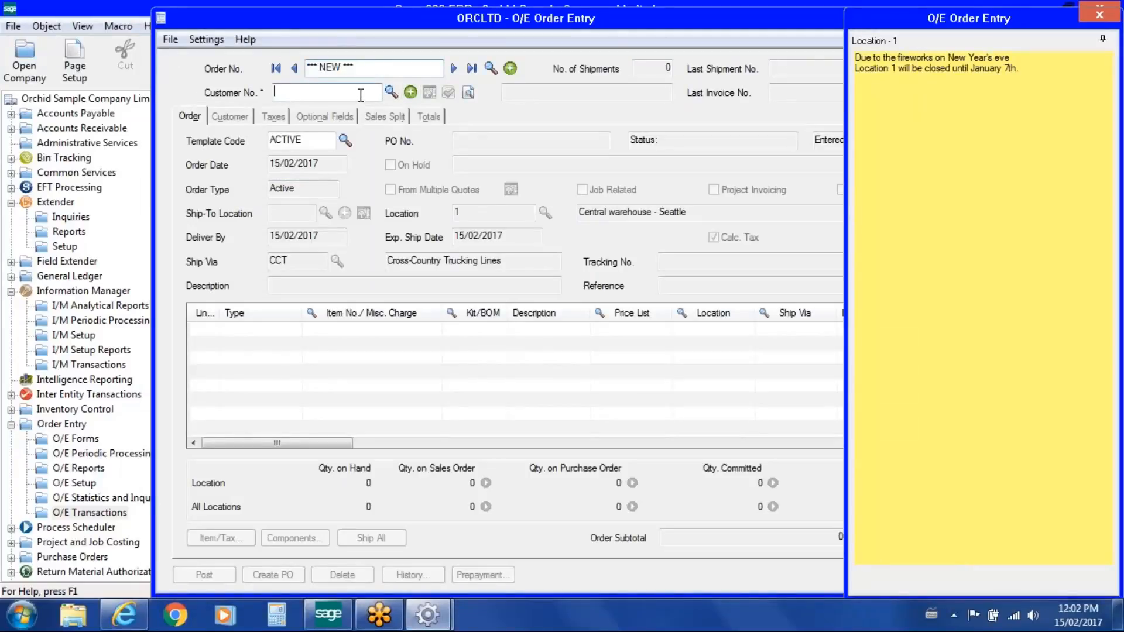
# Enter a customer number on the new order to show its notes, and switch to the last order without posting.
pyautogui.write('1200')
pyautogui.press('Tab')
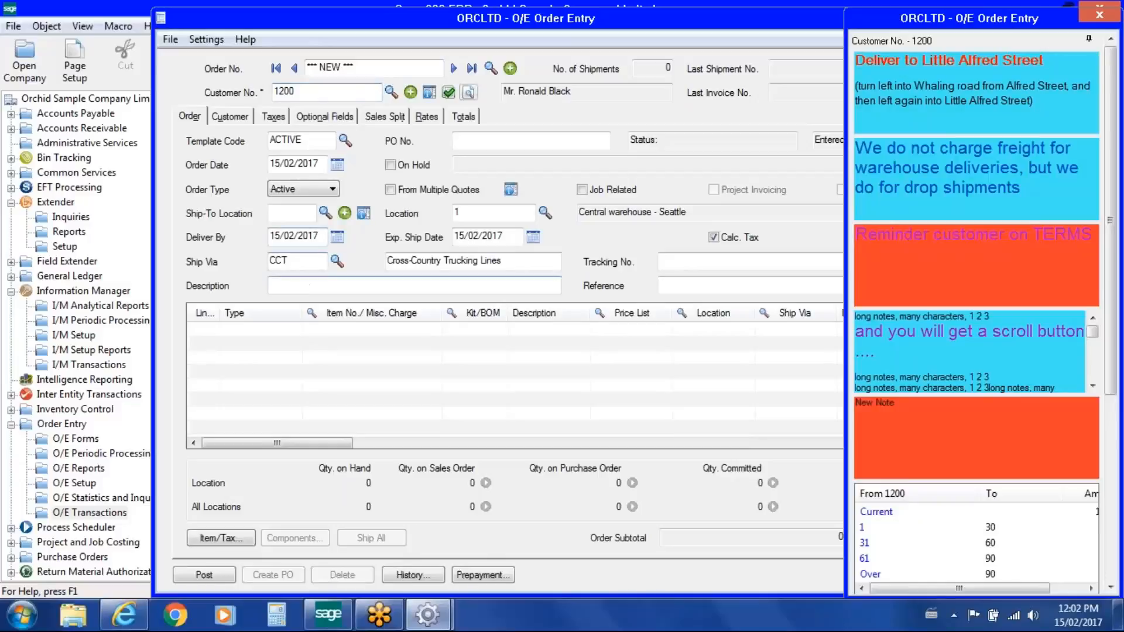
pyautogui.click(472, 69)
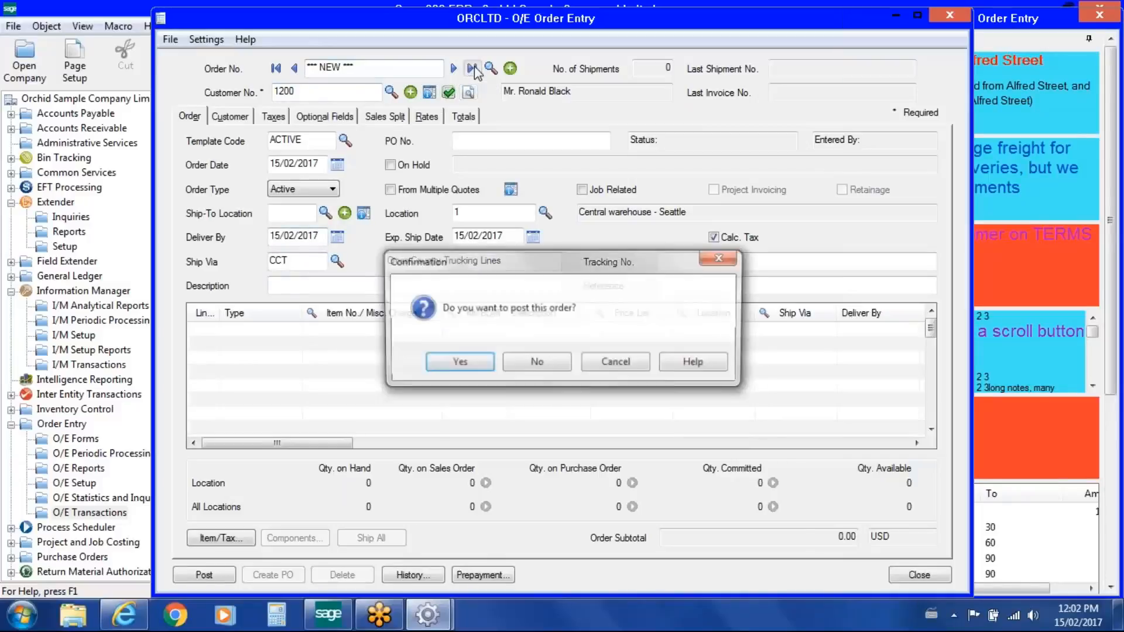
pyautogui.click(535, 361)
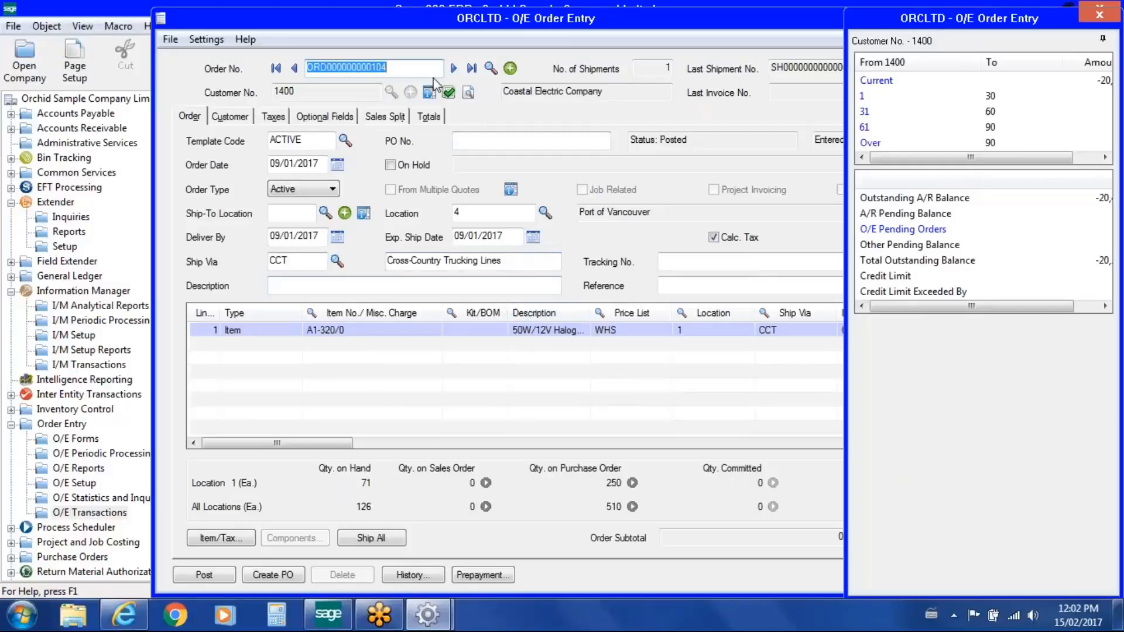
# Go to the posted intercompany sale order for ORCIN2 and open the Items/Taxes details of its A1-103/0 line.
pyautogui.click(375, 337)
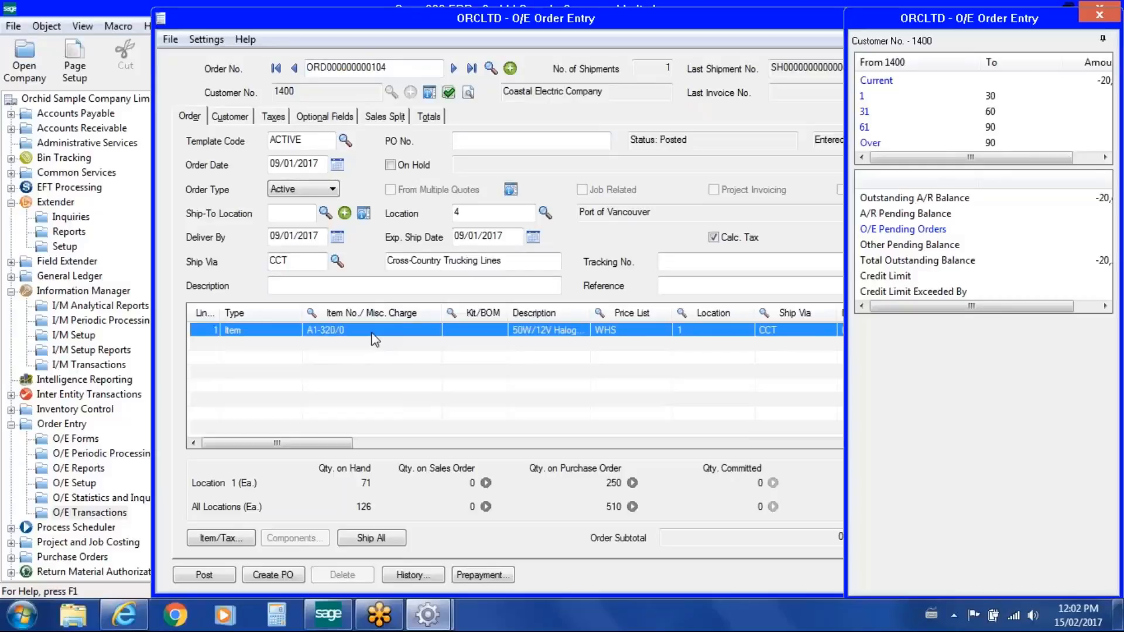
pyautogui.press('alt')
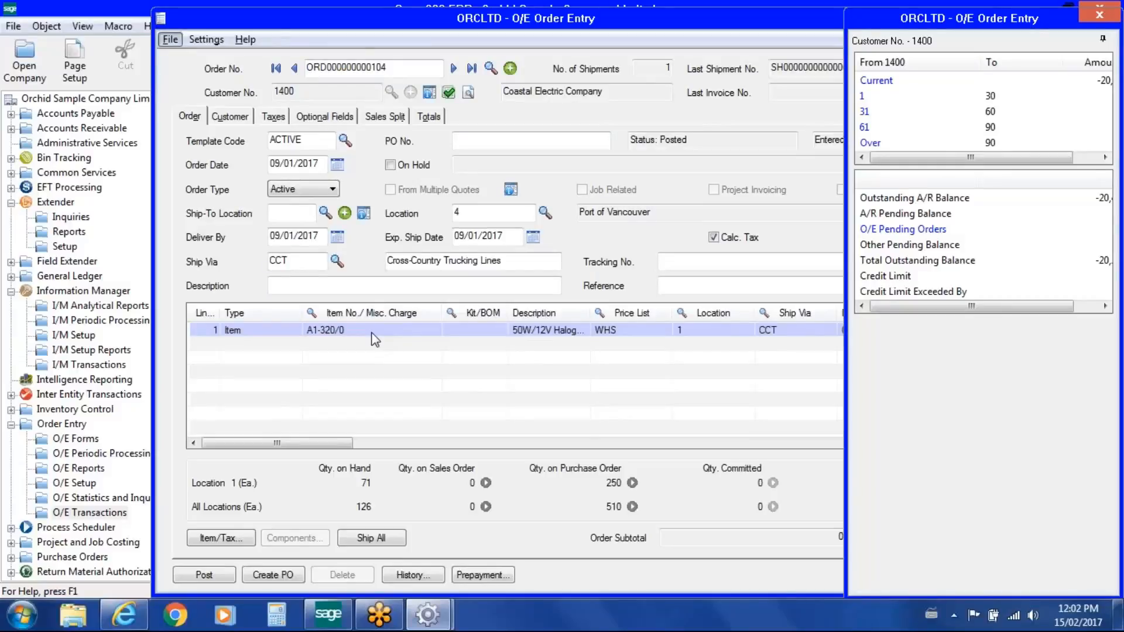
pyautogui.click(331, 335)
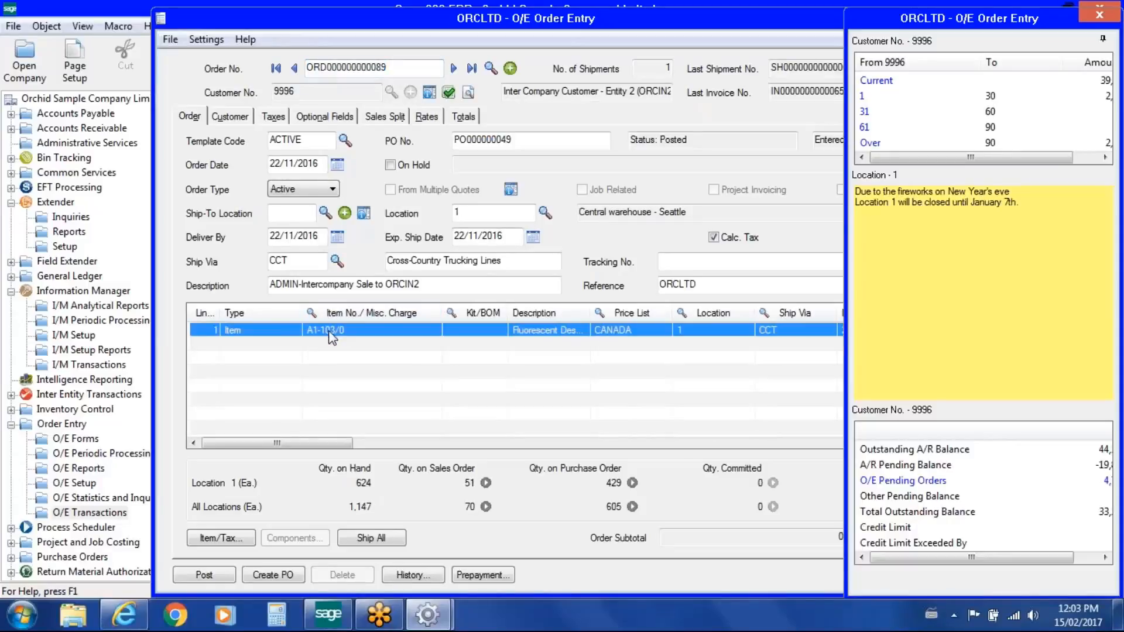
pyautogui.doubleClick(331, 336)
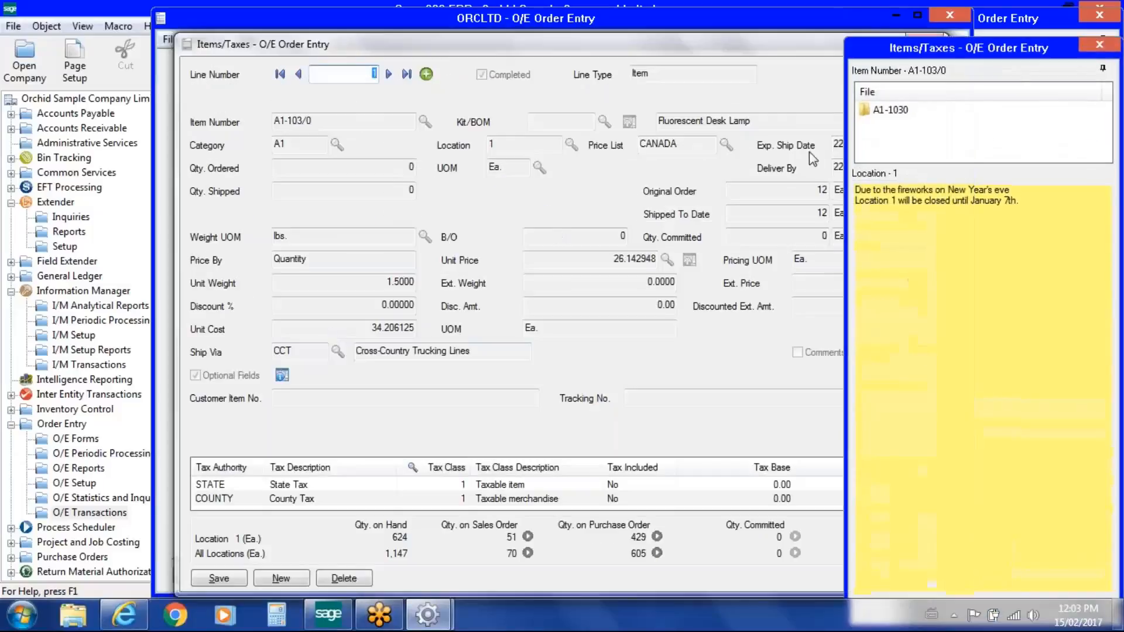
# Open the A1-1030 folder in the item's attachments, view the Koala.jpg picture, and close the picture viewer.
pyautogui.click(902, 114)
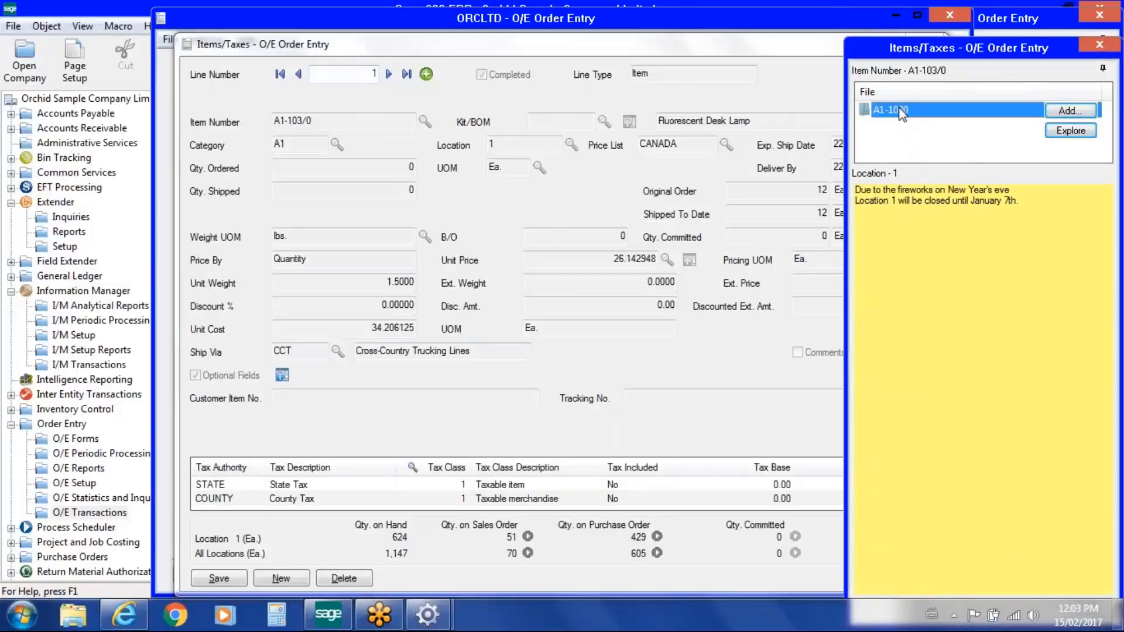
pyautogui.doubleClick(902, 111)
pyautogui.click(896, 127)
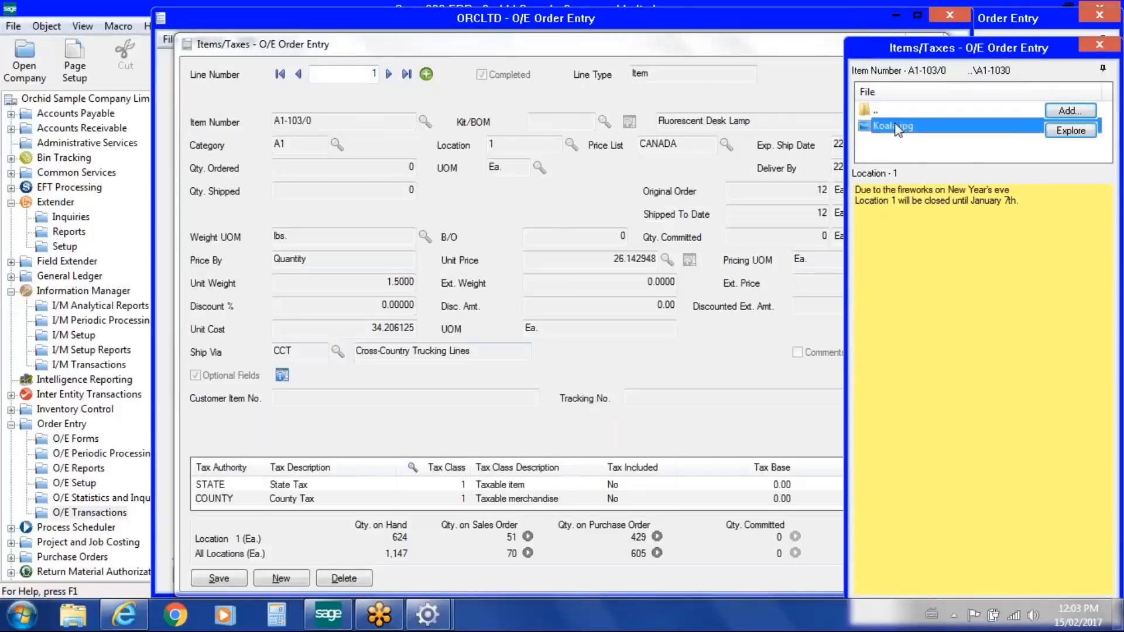
pyautogui.doubleClick(896, 127)
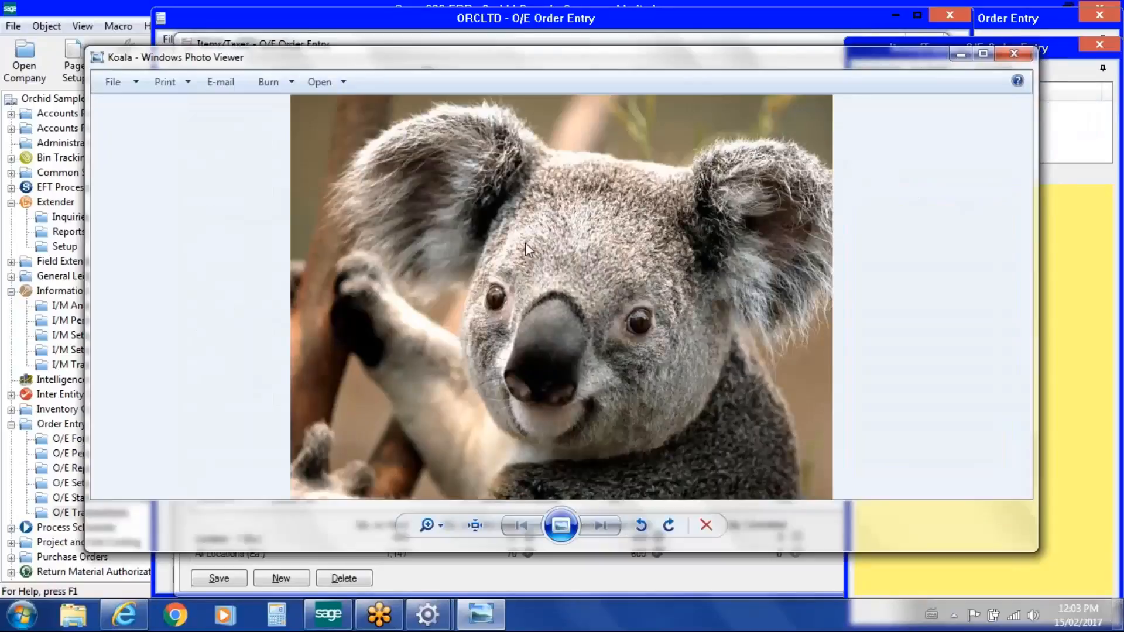
pyautogui.click(1014, 54)
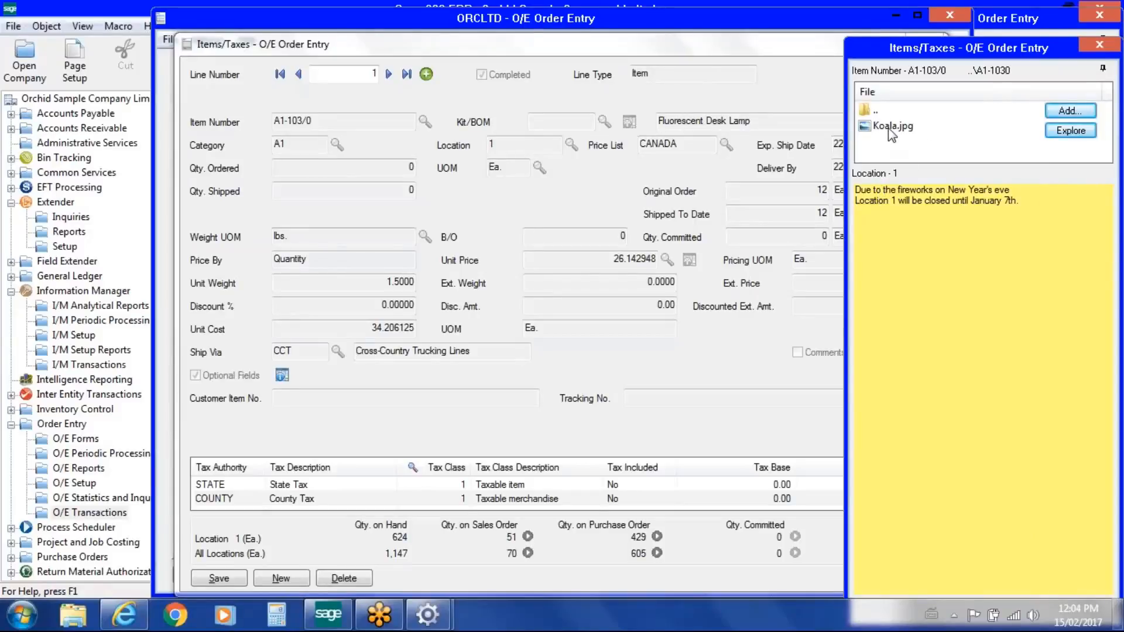
# Close the Items/Taxes and O/E Order Entry windows and collapse the Order Entry module.
pyautogui.click(1102, 50)
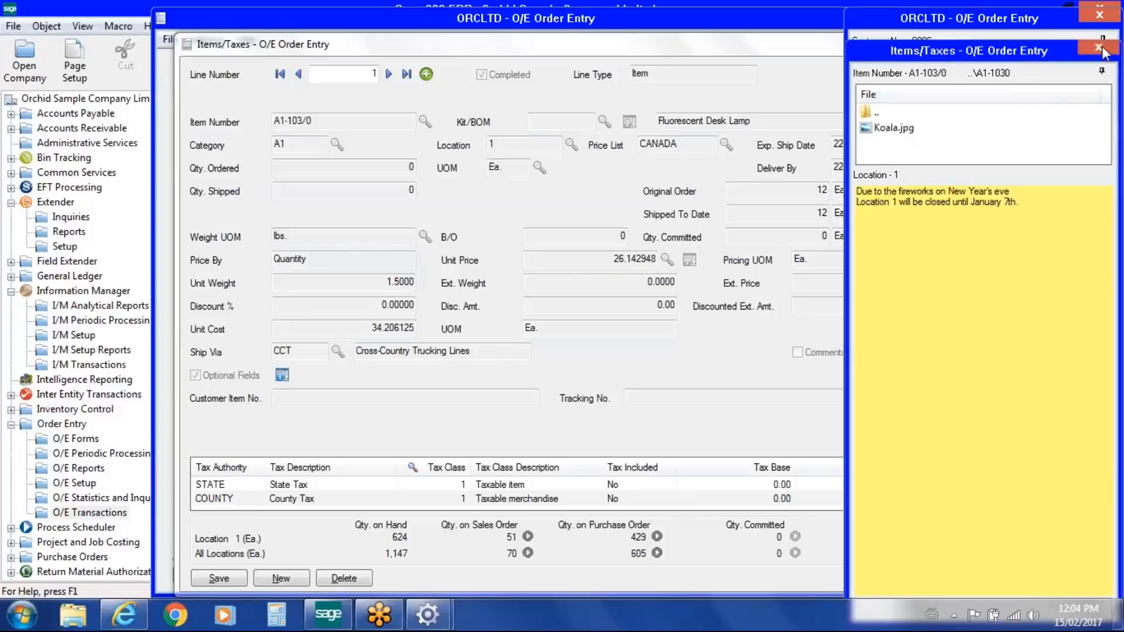
pyautogui.click(1099, 50)
pyautogui.click(1099, 14)
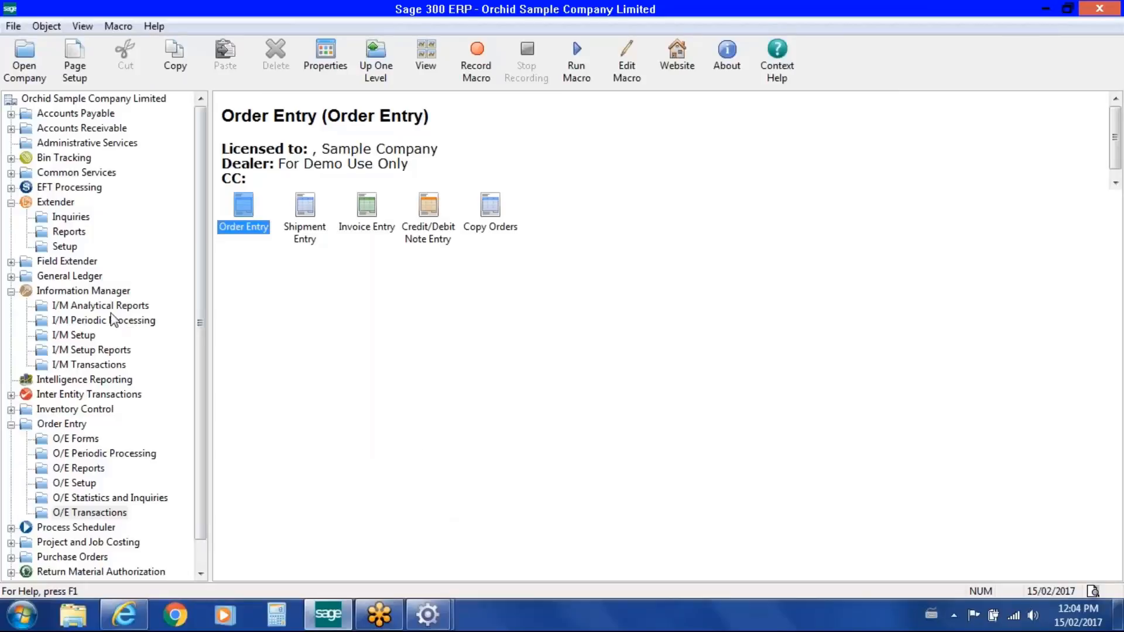
pyautogui.click(10, 424)
# Review the available actions in Extender's Event Types setup, keep Log Change, and close without adding an event.
pyautogui.click(49, 203)
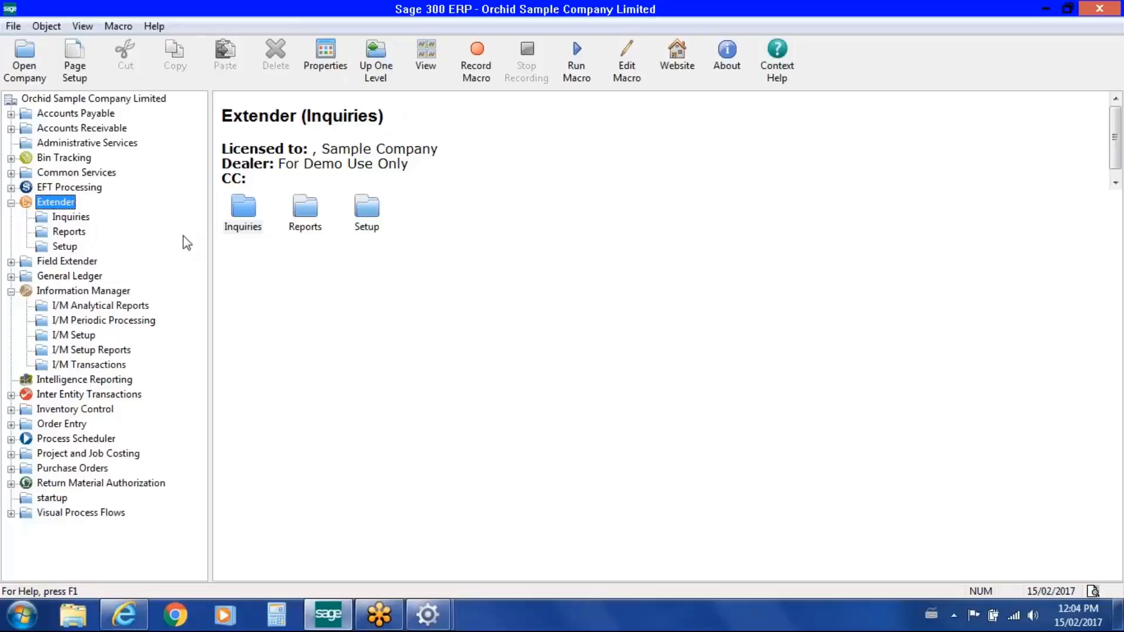
pyautogui.click(69, 246)
pyautogui.doubleClick(307, 208)
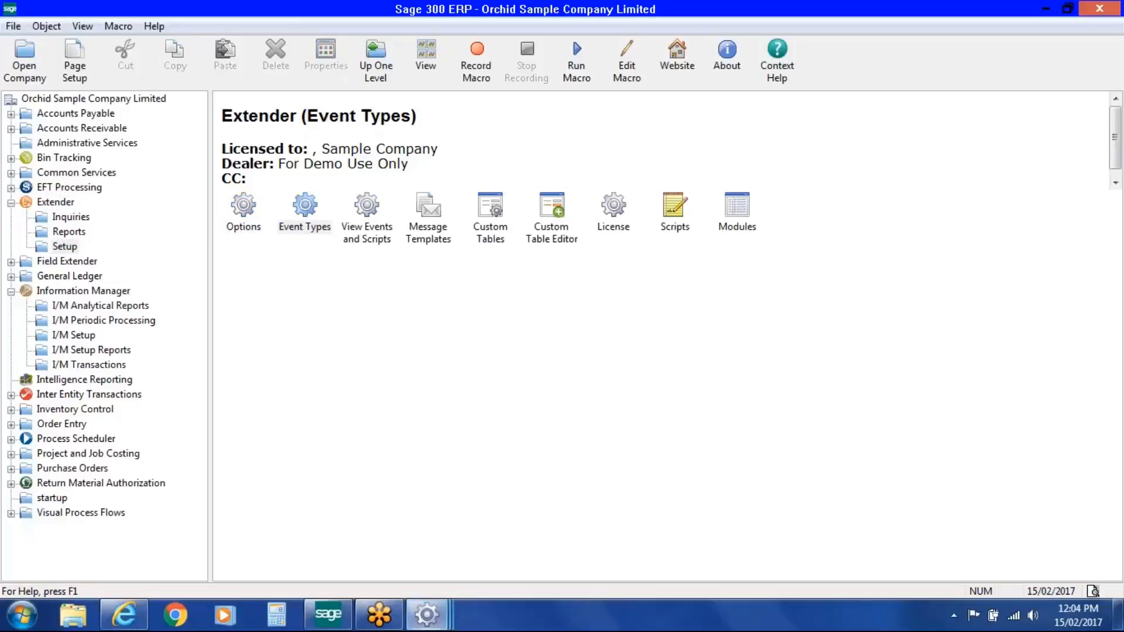
pyautogui.click(565, 236)
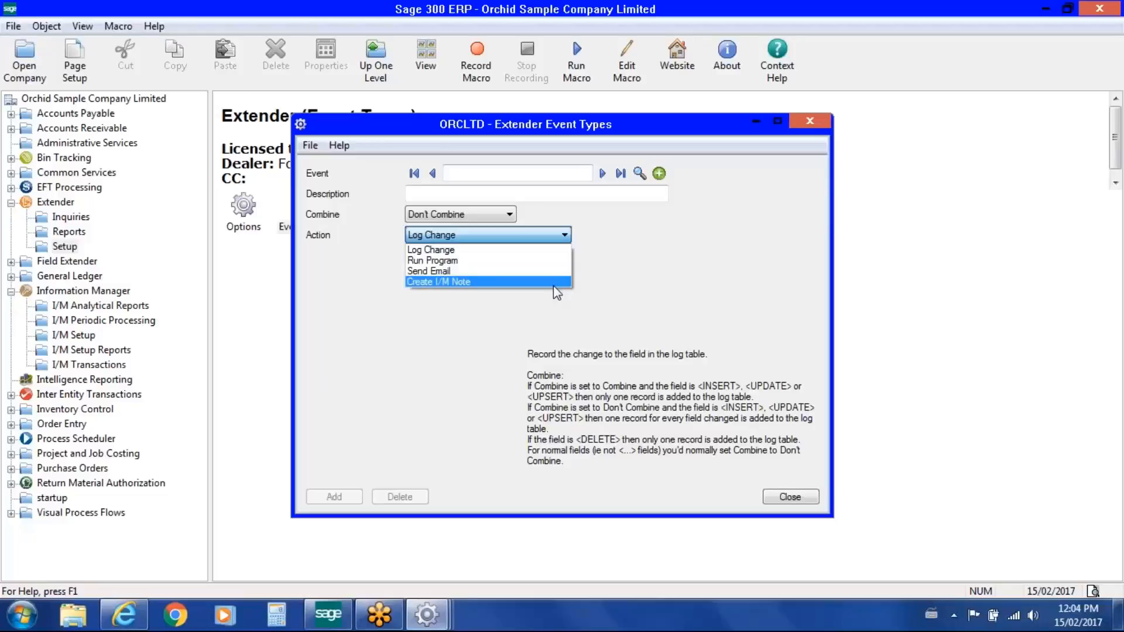
pyautogui.click(544, 249)
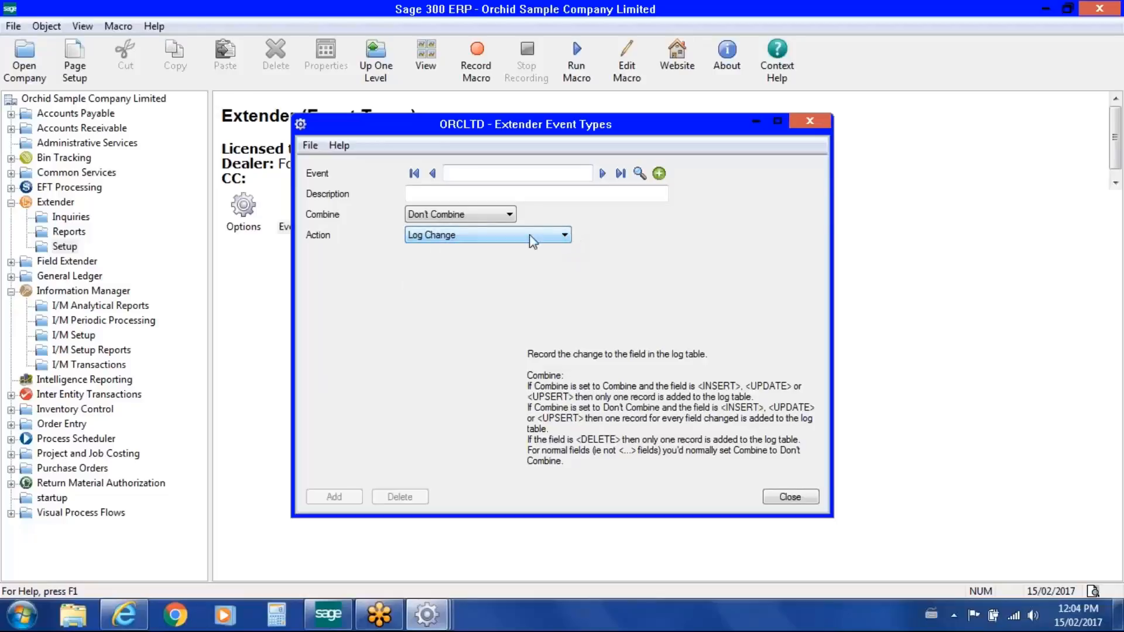
pyautogui.click(780, 496)
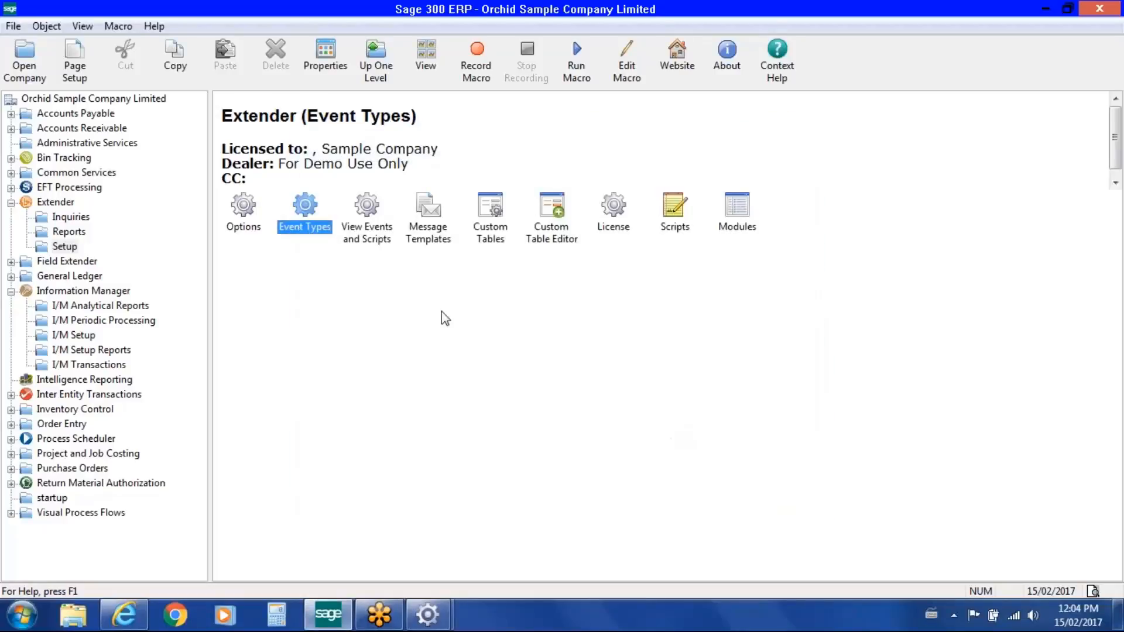
# Point out View Events and Scripts and Custom Tables in Extender Setup, and collapse the Extender module.
pyautogui.click(371, 244)
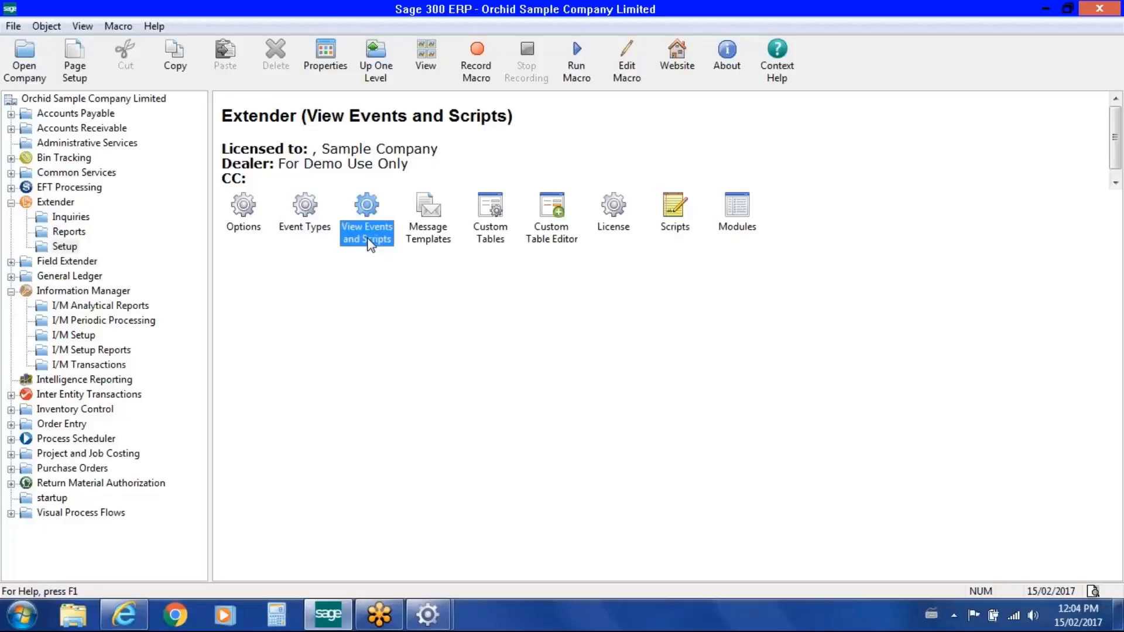
pyautogui.click(492, 213)
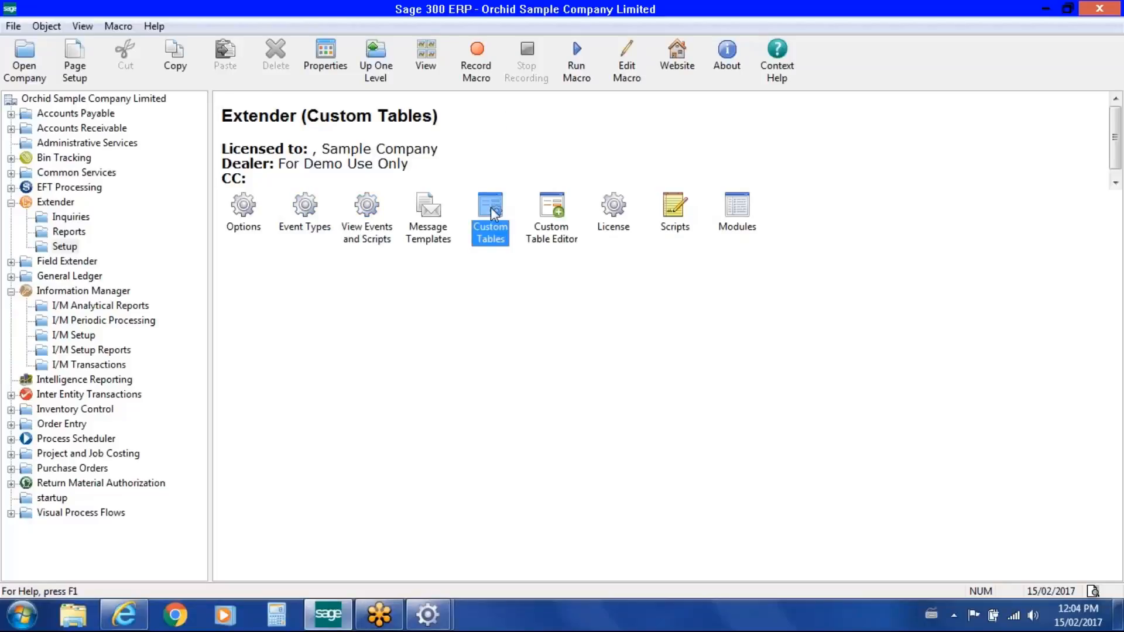
pyautogui.click(11, 203)
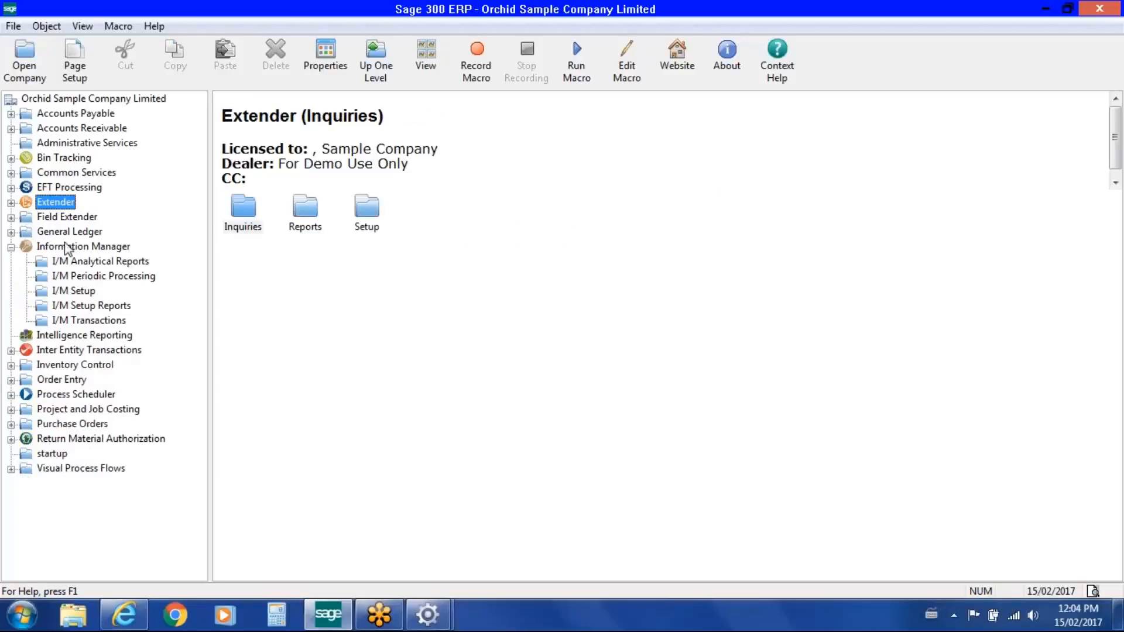
# Review the Notes/DML Hotkey settings in I/M Options, close the options, and return to the main Information Manager folder.
pyautogui.click(87, 264)
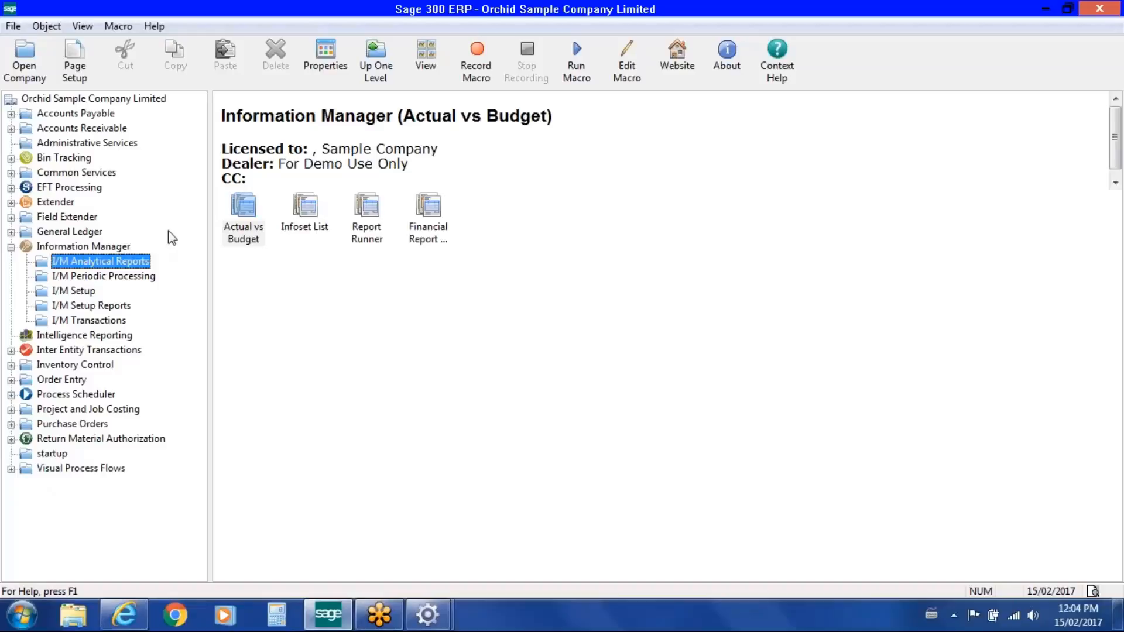
pyautogui.click(79, 291)
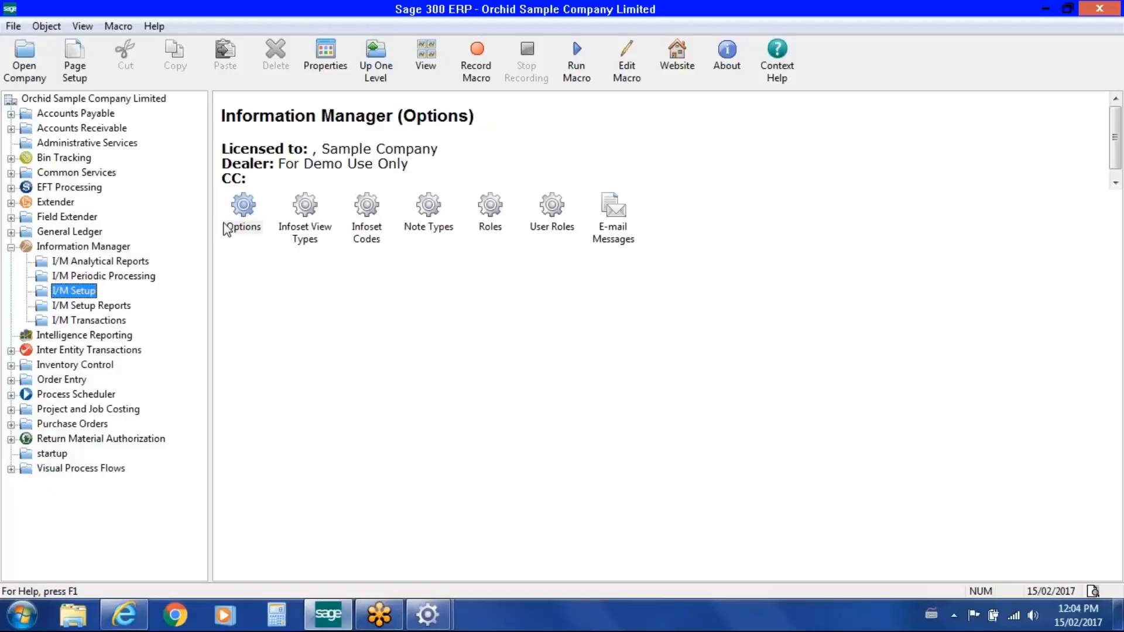
pyautogui.doubleClick(241, 221)
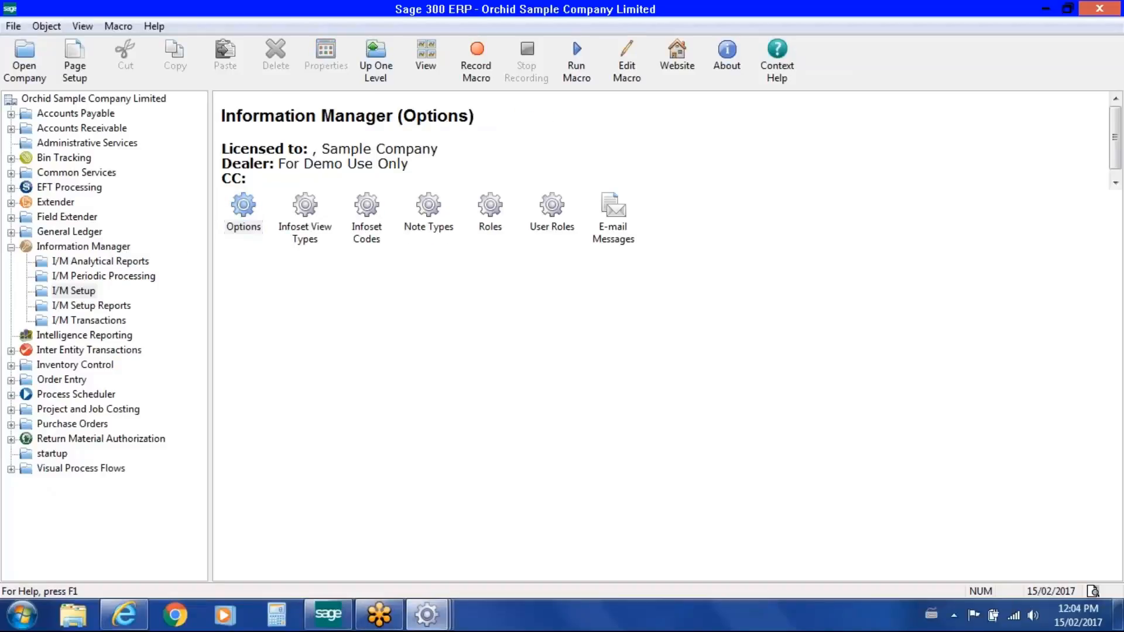
pyautogui.click(443, 178)
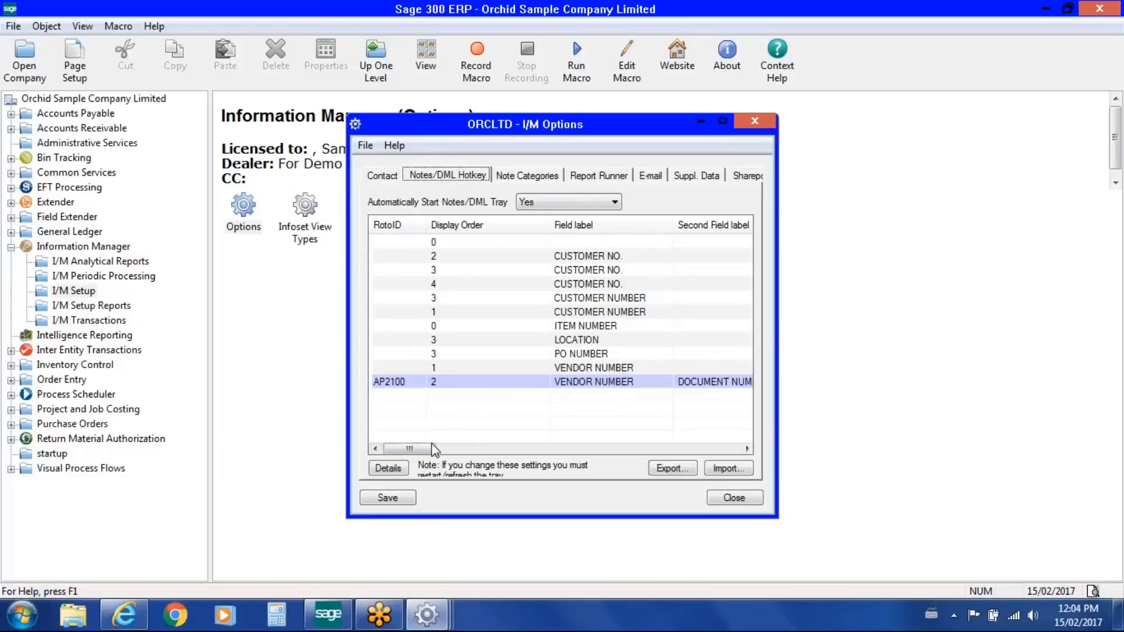
pyautogui.moveTo(431, 445); pyautogui.dragTo(481, 449)
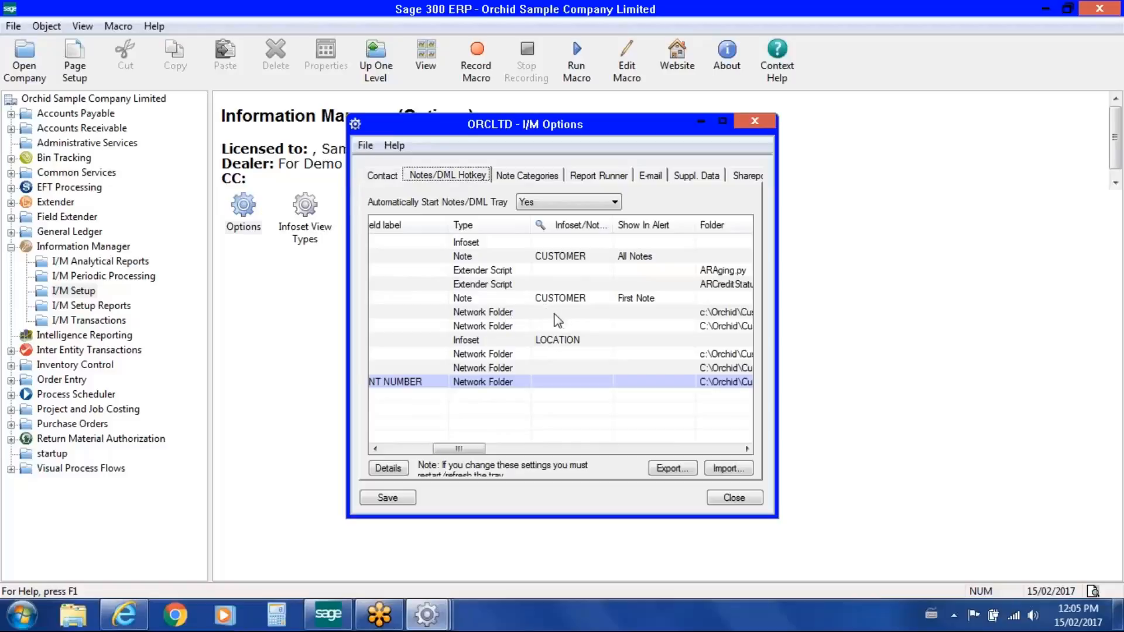
pyautogui.click(732, 498)
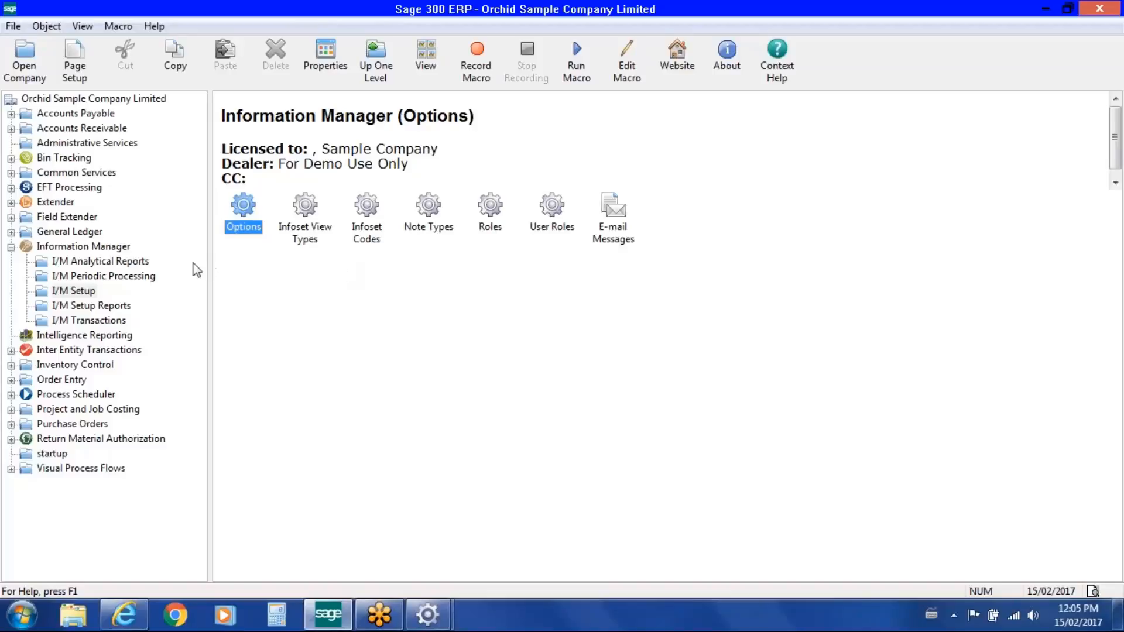
pyautogui.click(79, 246)
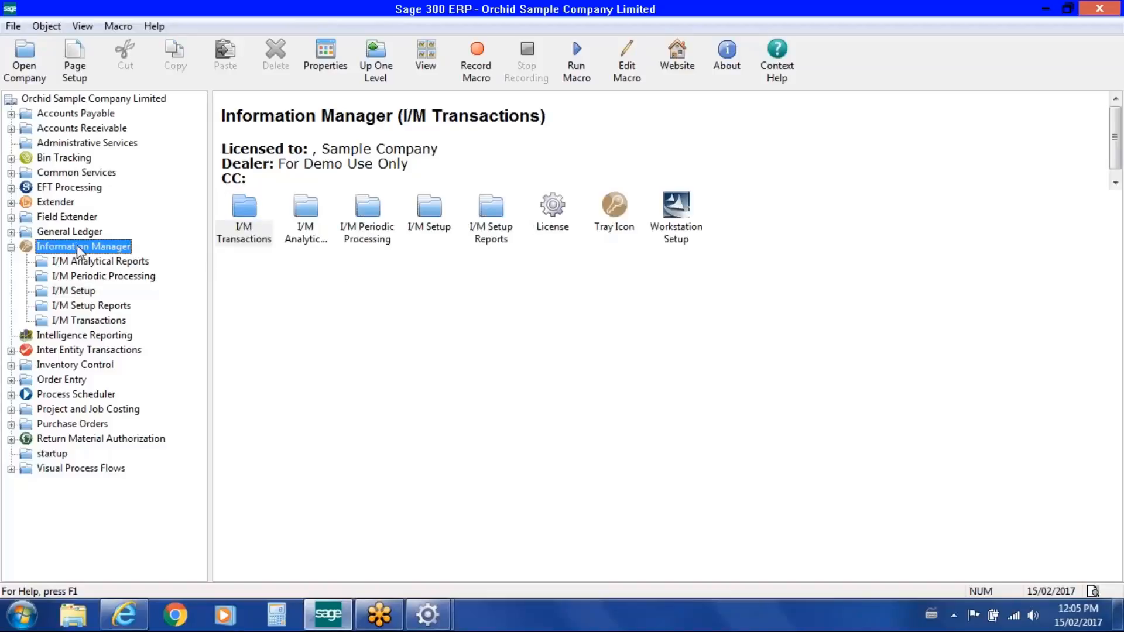